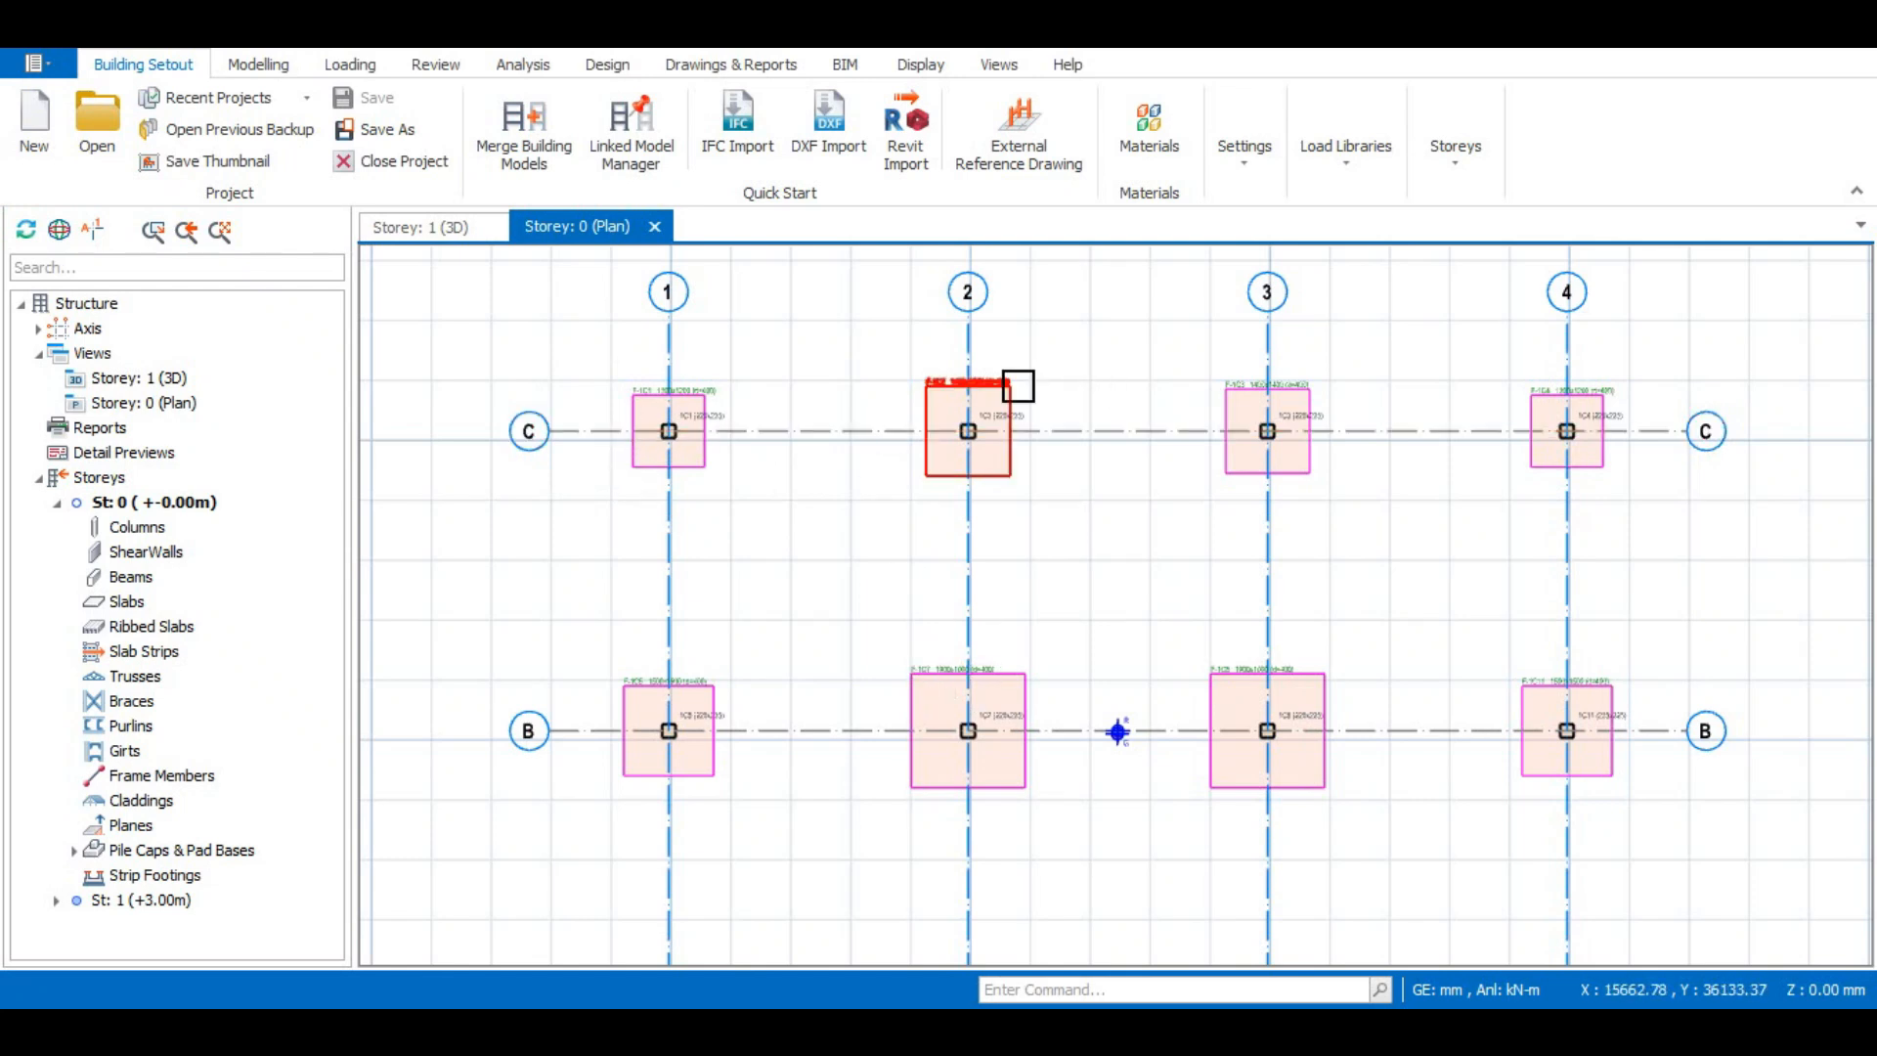
- In the pad footing at grid B-3, turn off the X and Y distribution rebars and the bobs of the top rebars
mouse_move(1017, 386)
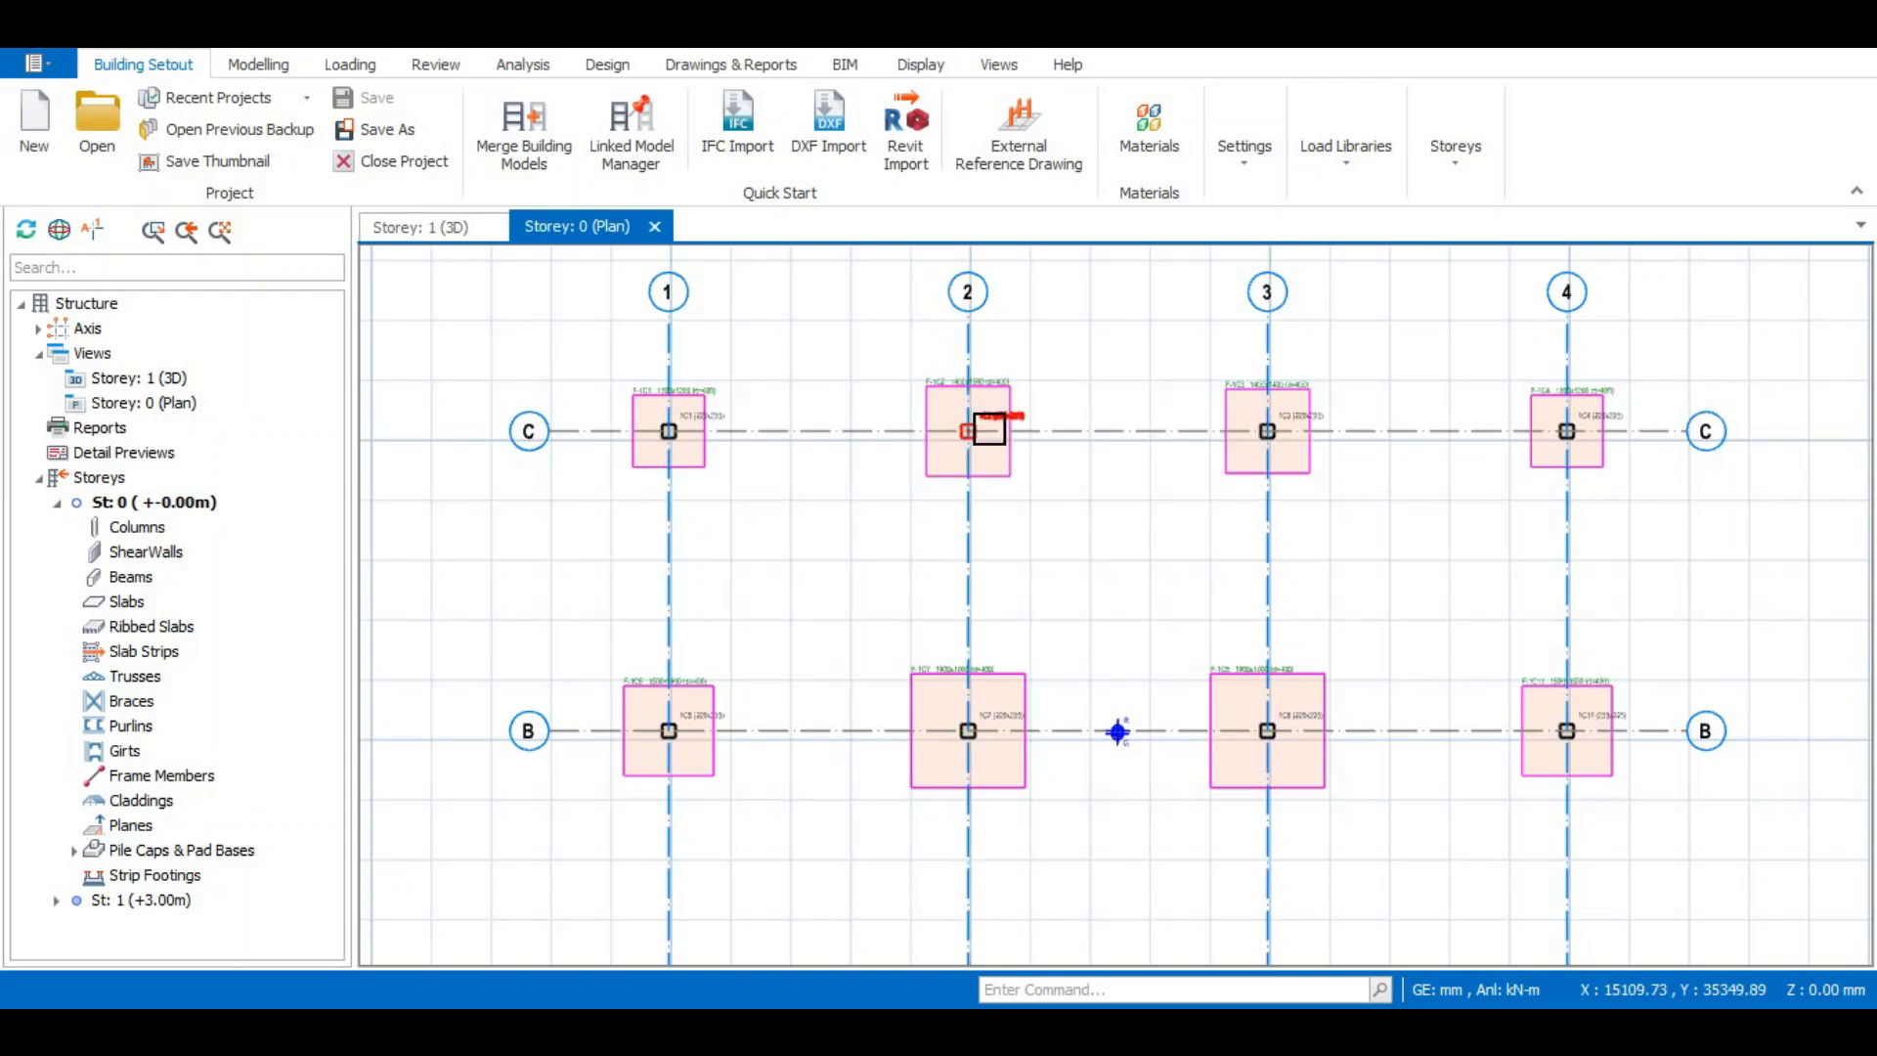
mouse_move(973, 436)
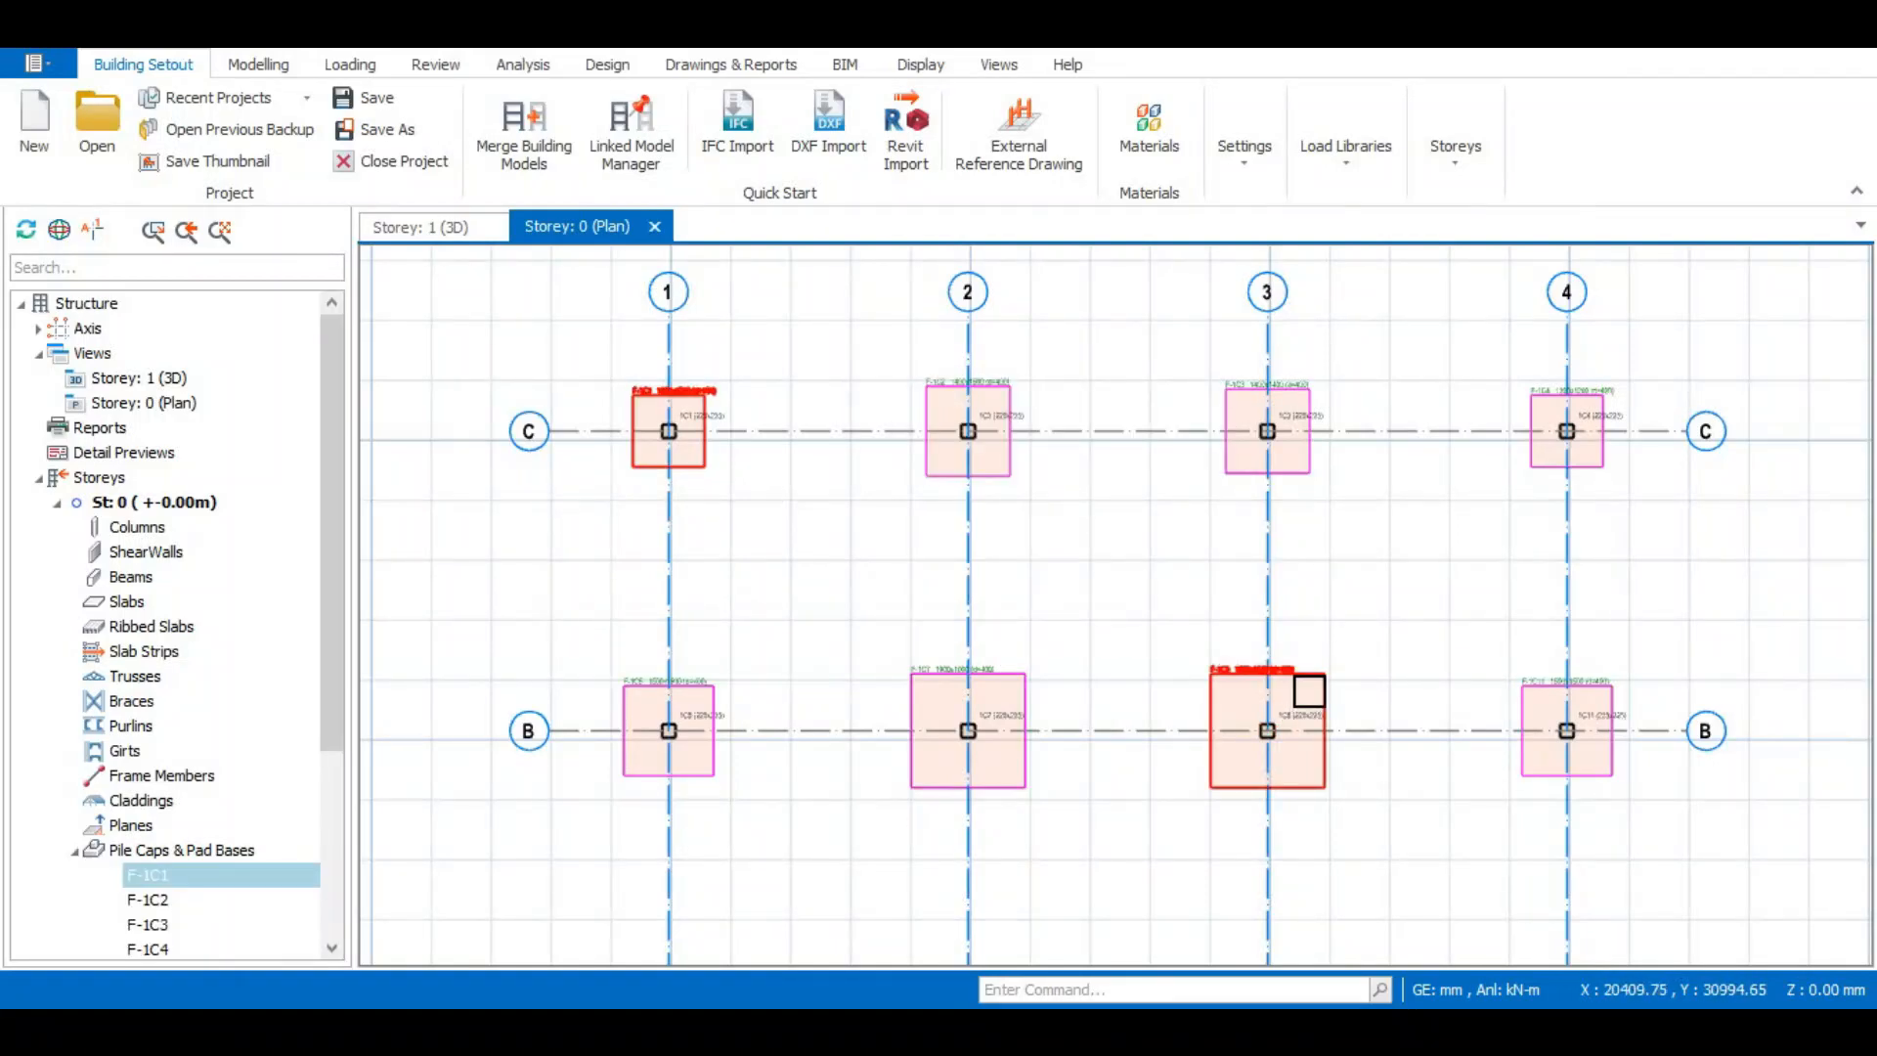
left_click(1308, 688)
double_click(1307, 686)
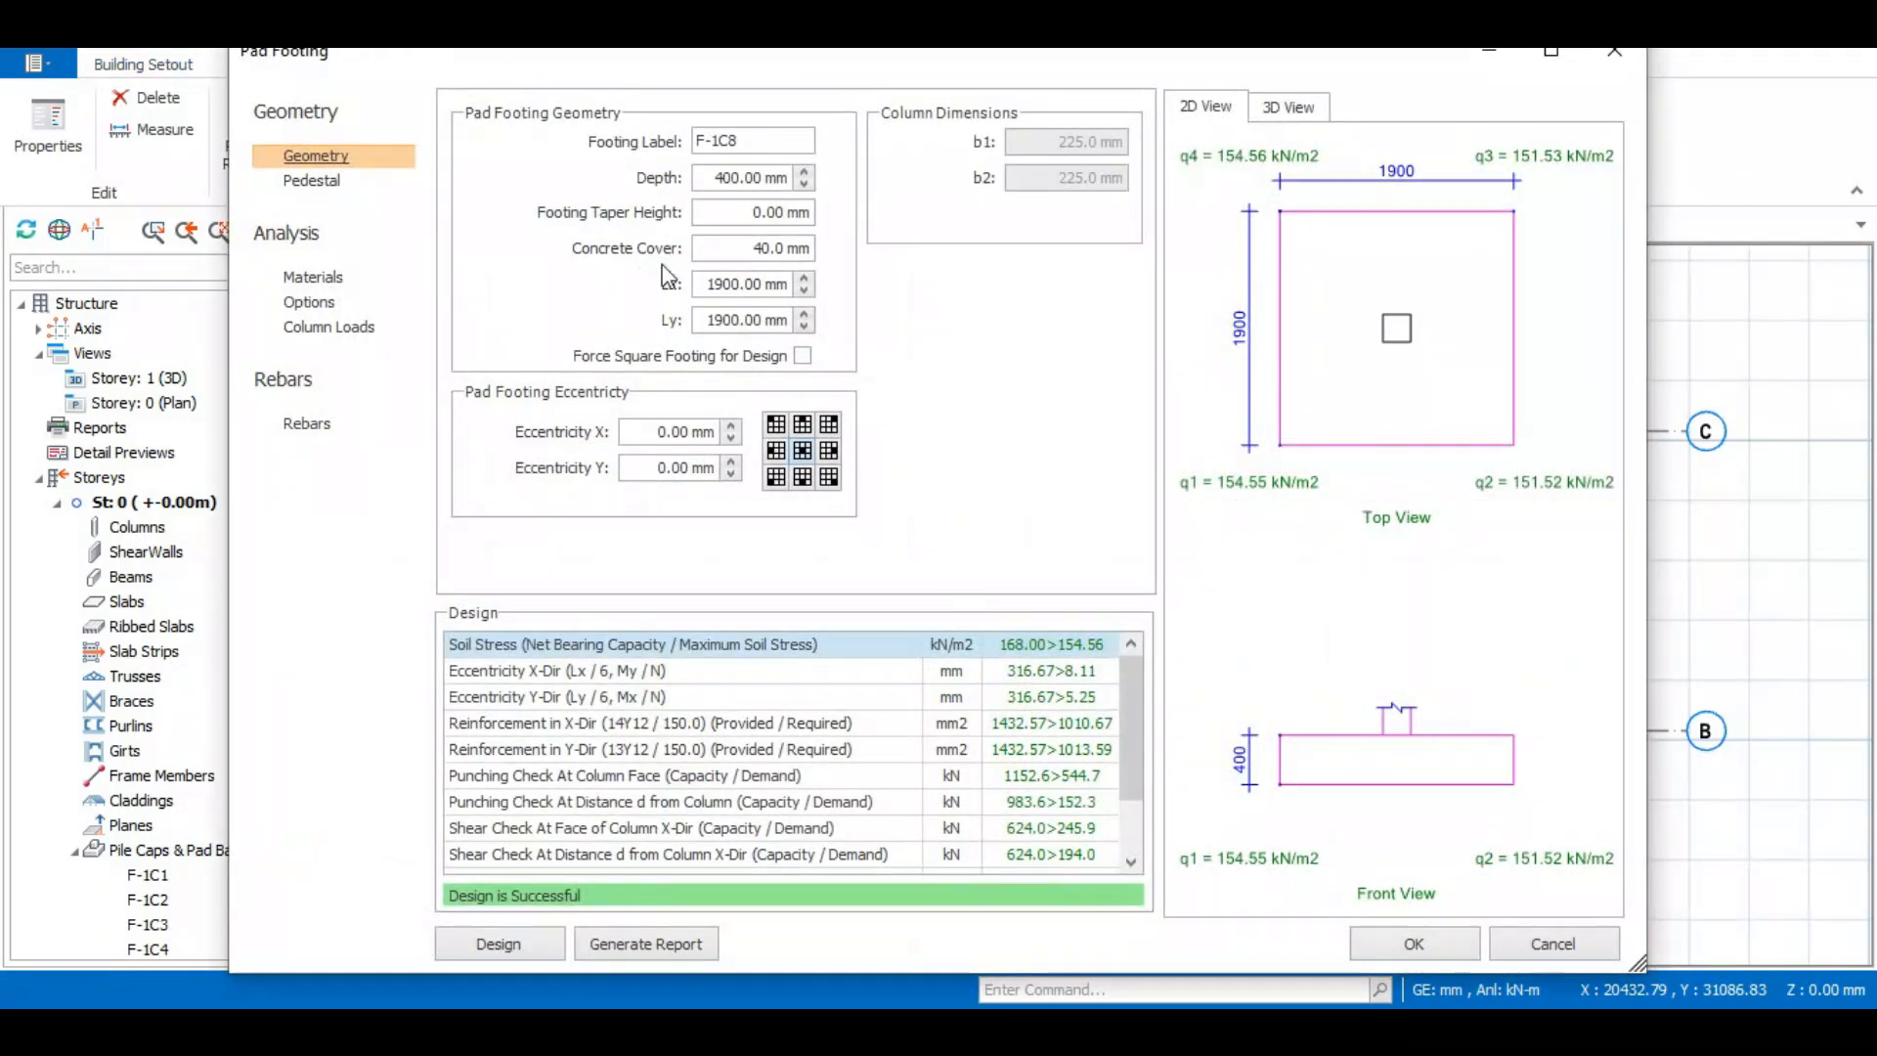
left_click(298, 430)
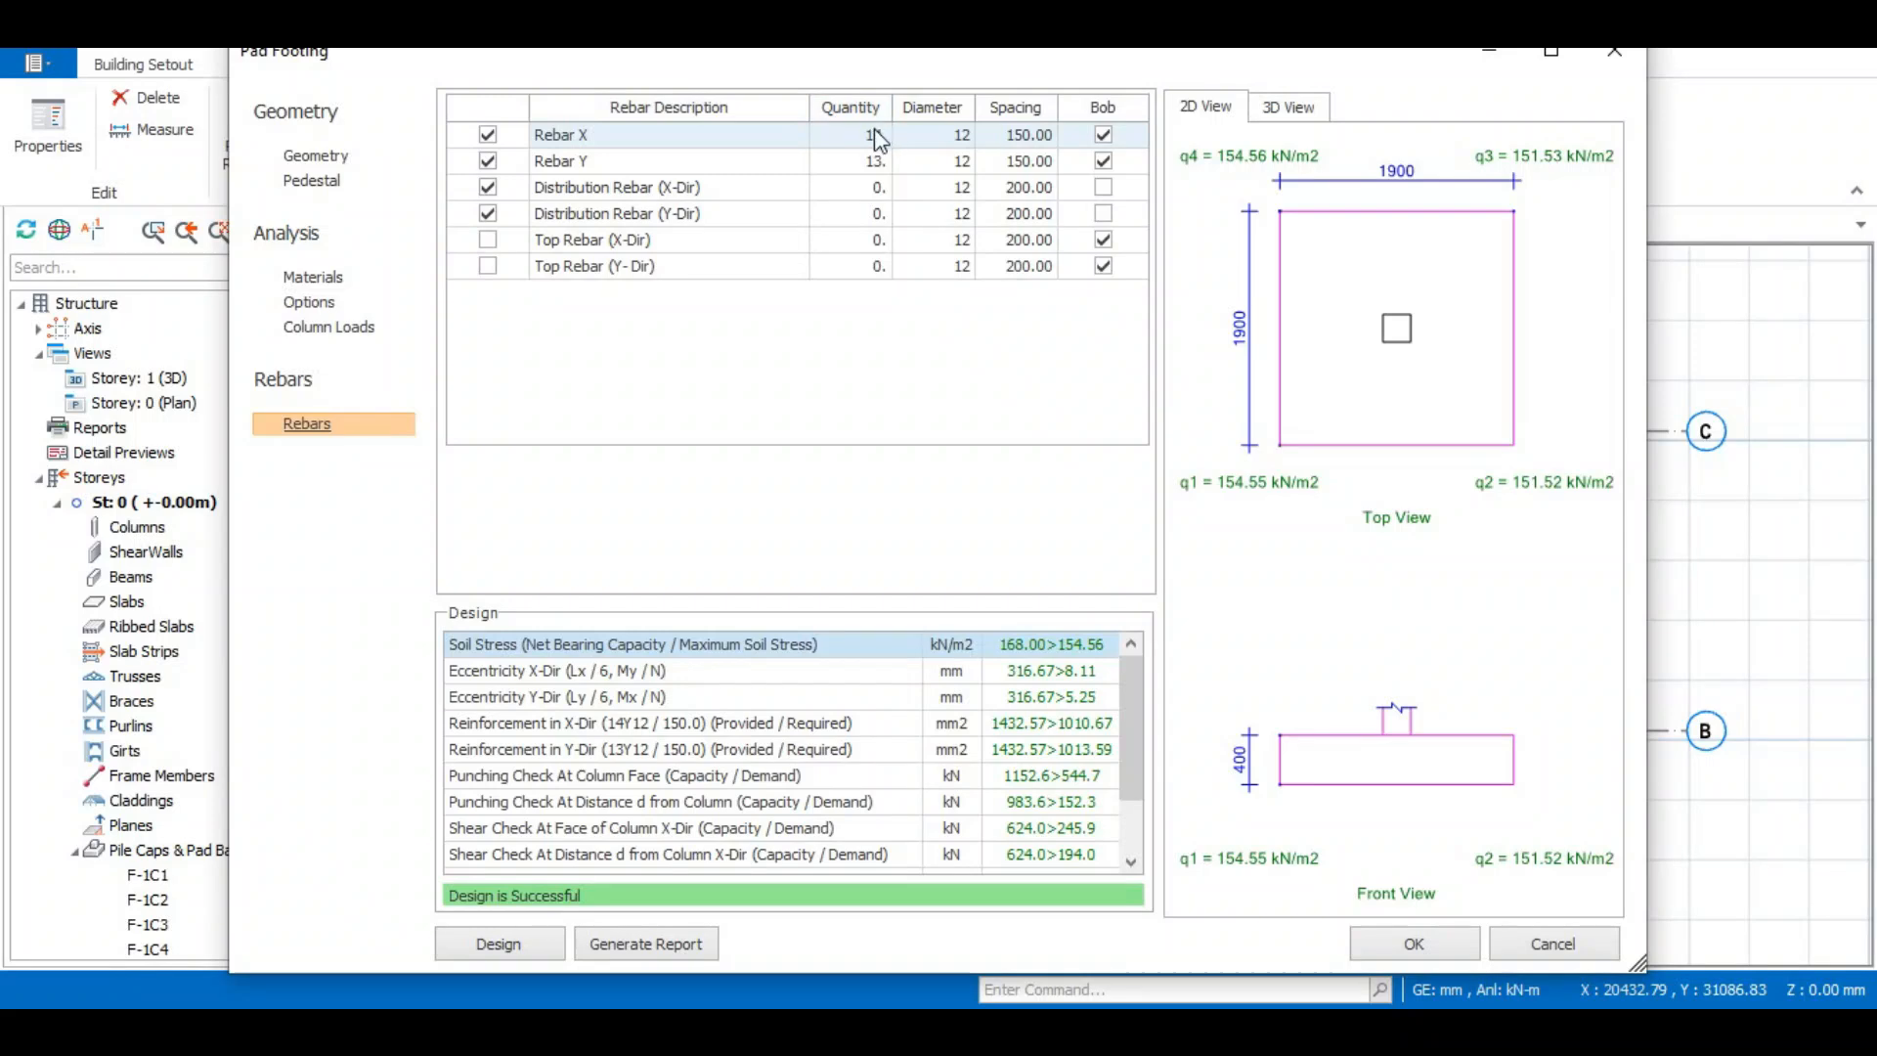
left_click(487, 213)
left_click(487, 187)
left_click(1102, 240)
left_click(487, 266)
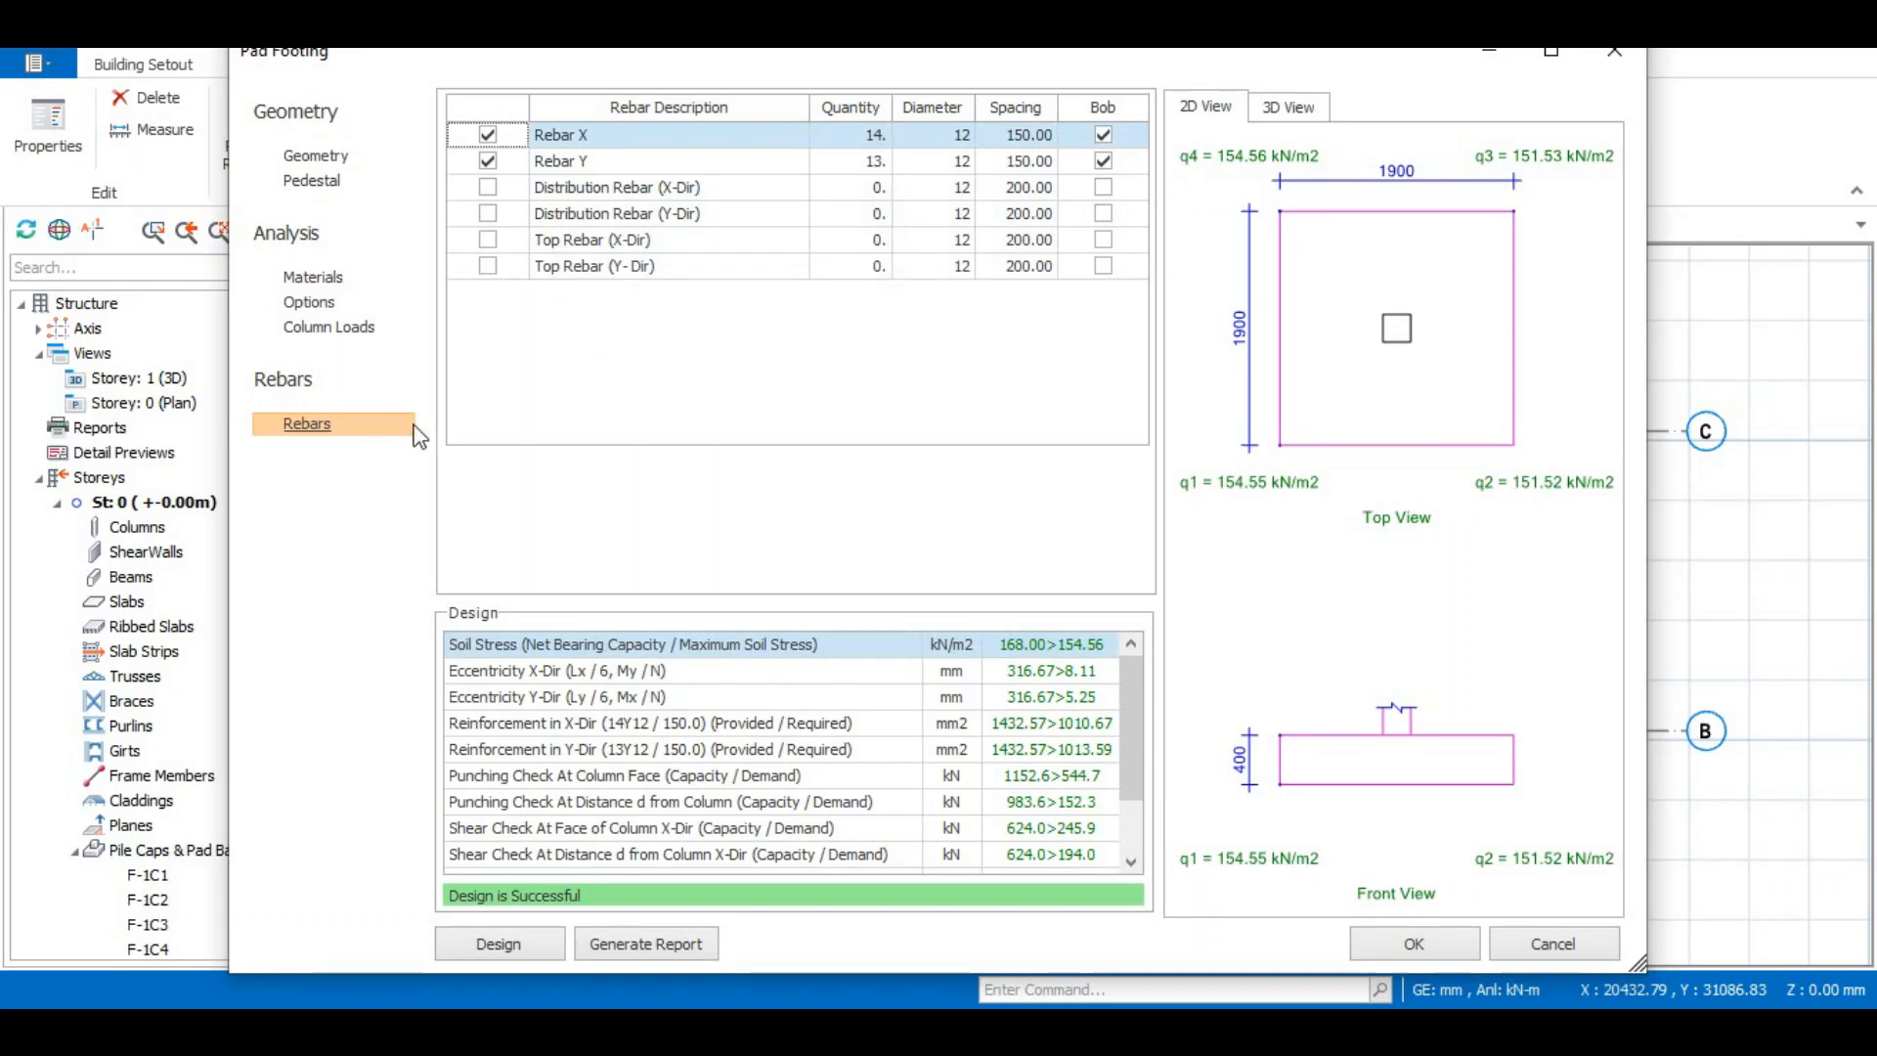
- Calculate the spacing of the footing's X bars in Calculator by dividing the footing length 1900 by 14
left_click(299, 155)
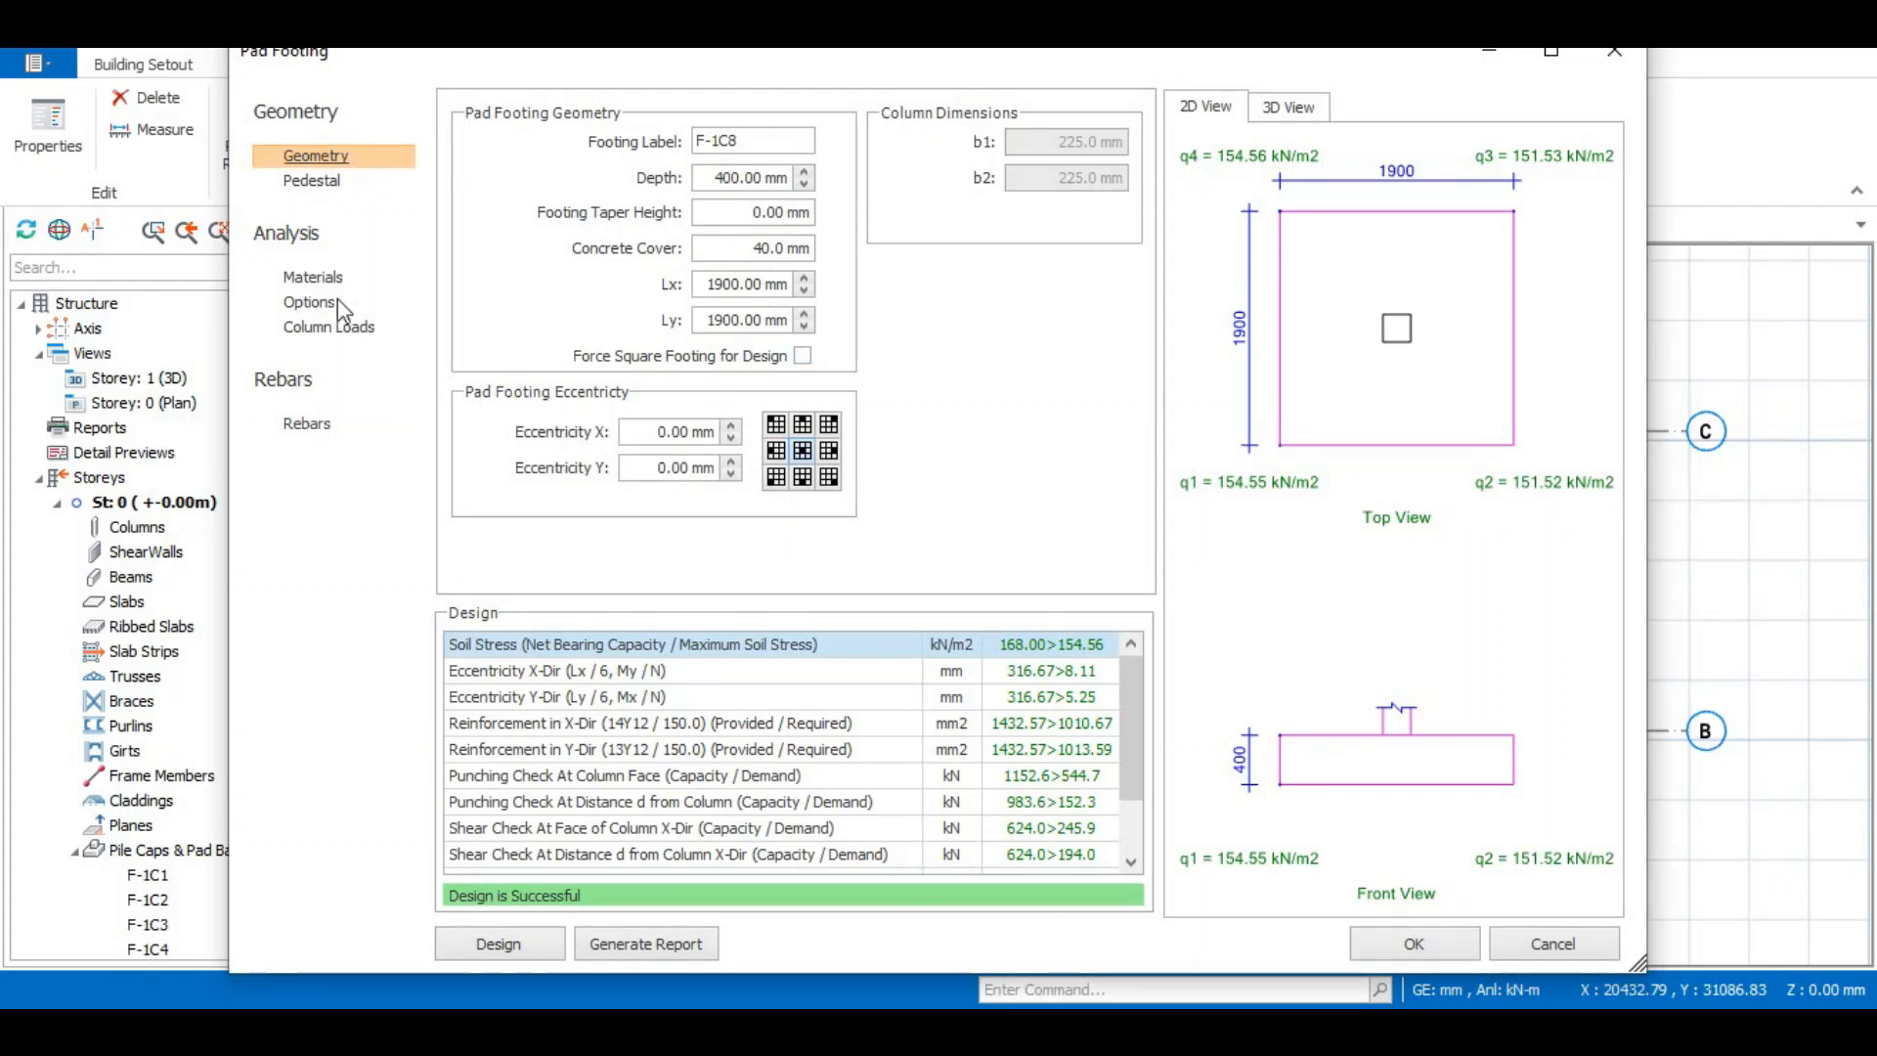
left_click(307, 424)
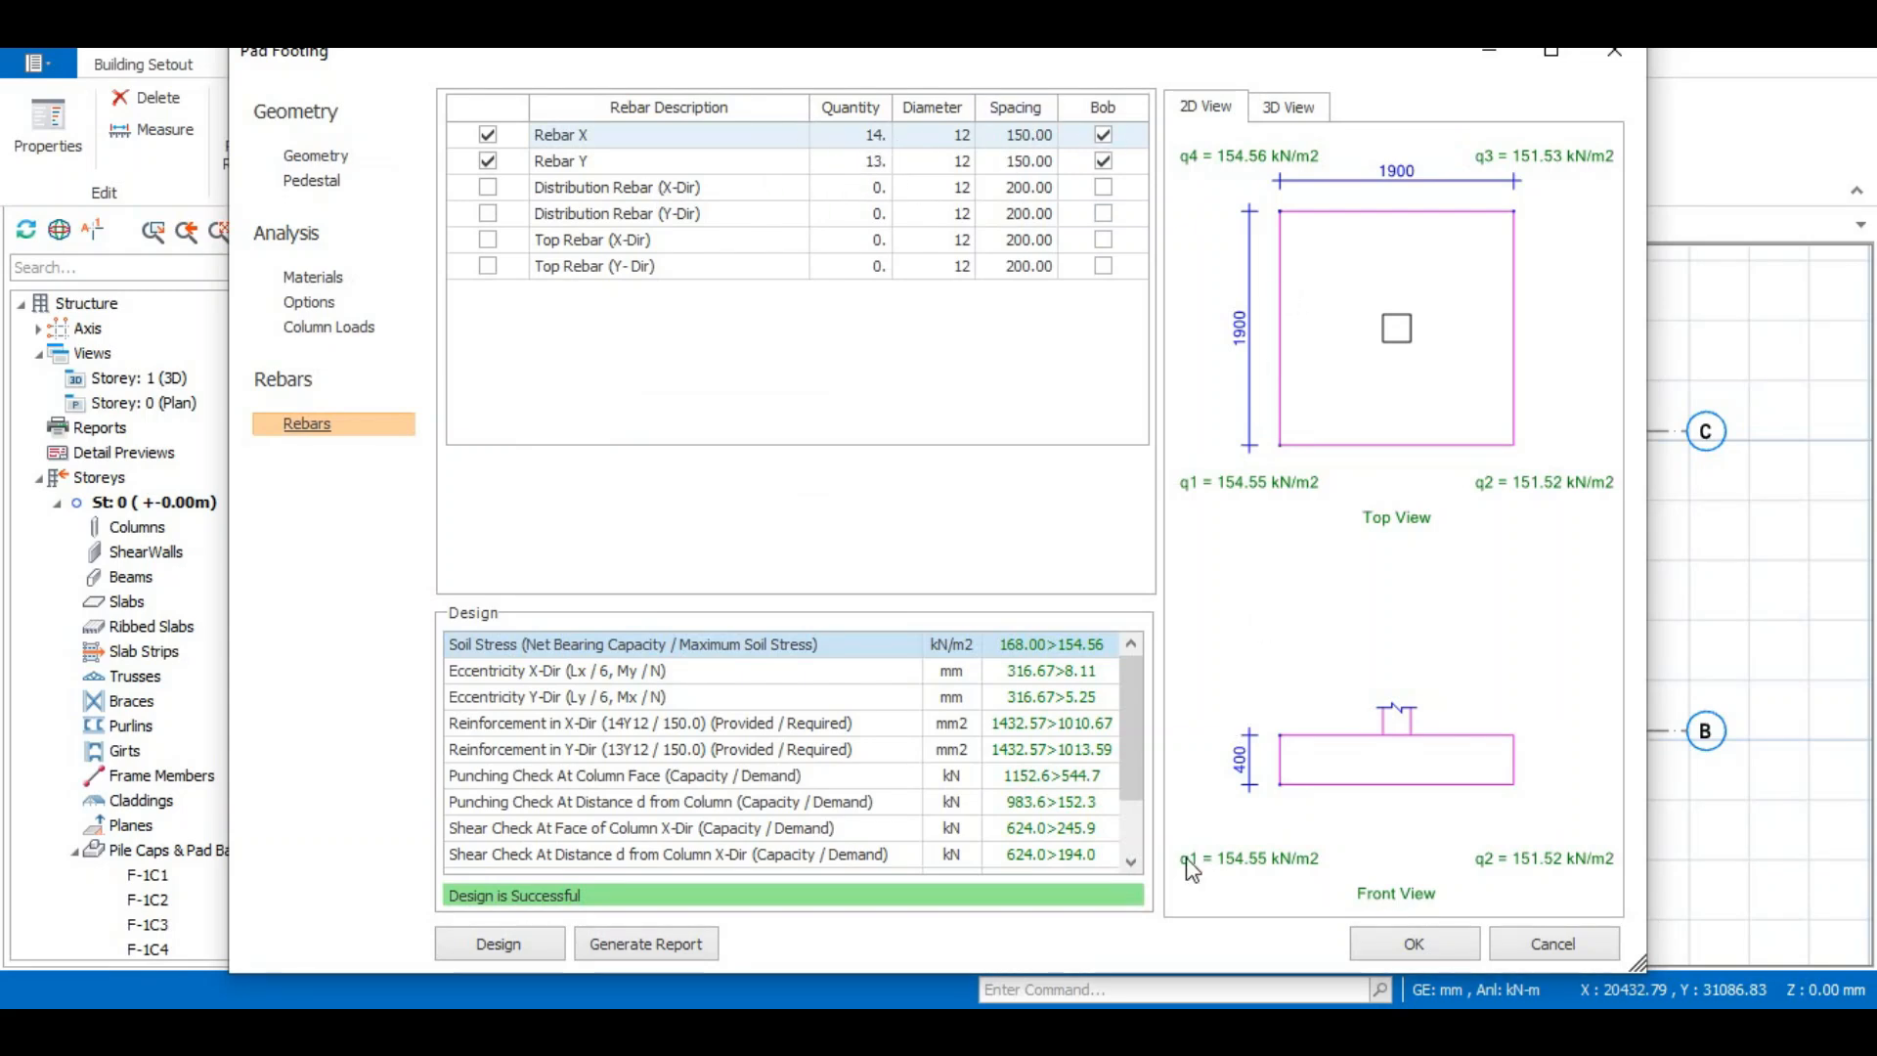
left_click(376, 1031)
type("x")
key("Return")
left_click(1068, 885)
left_click(1292, 724)
left_click(1183, 955)
left_click(1183, 955)
left_click(1393, 647)
left_click(1075, 877)
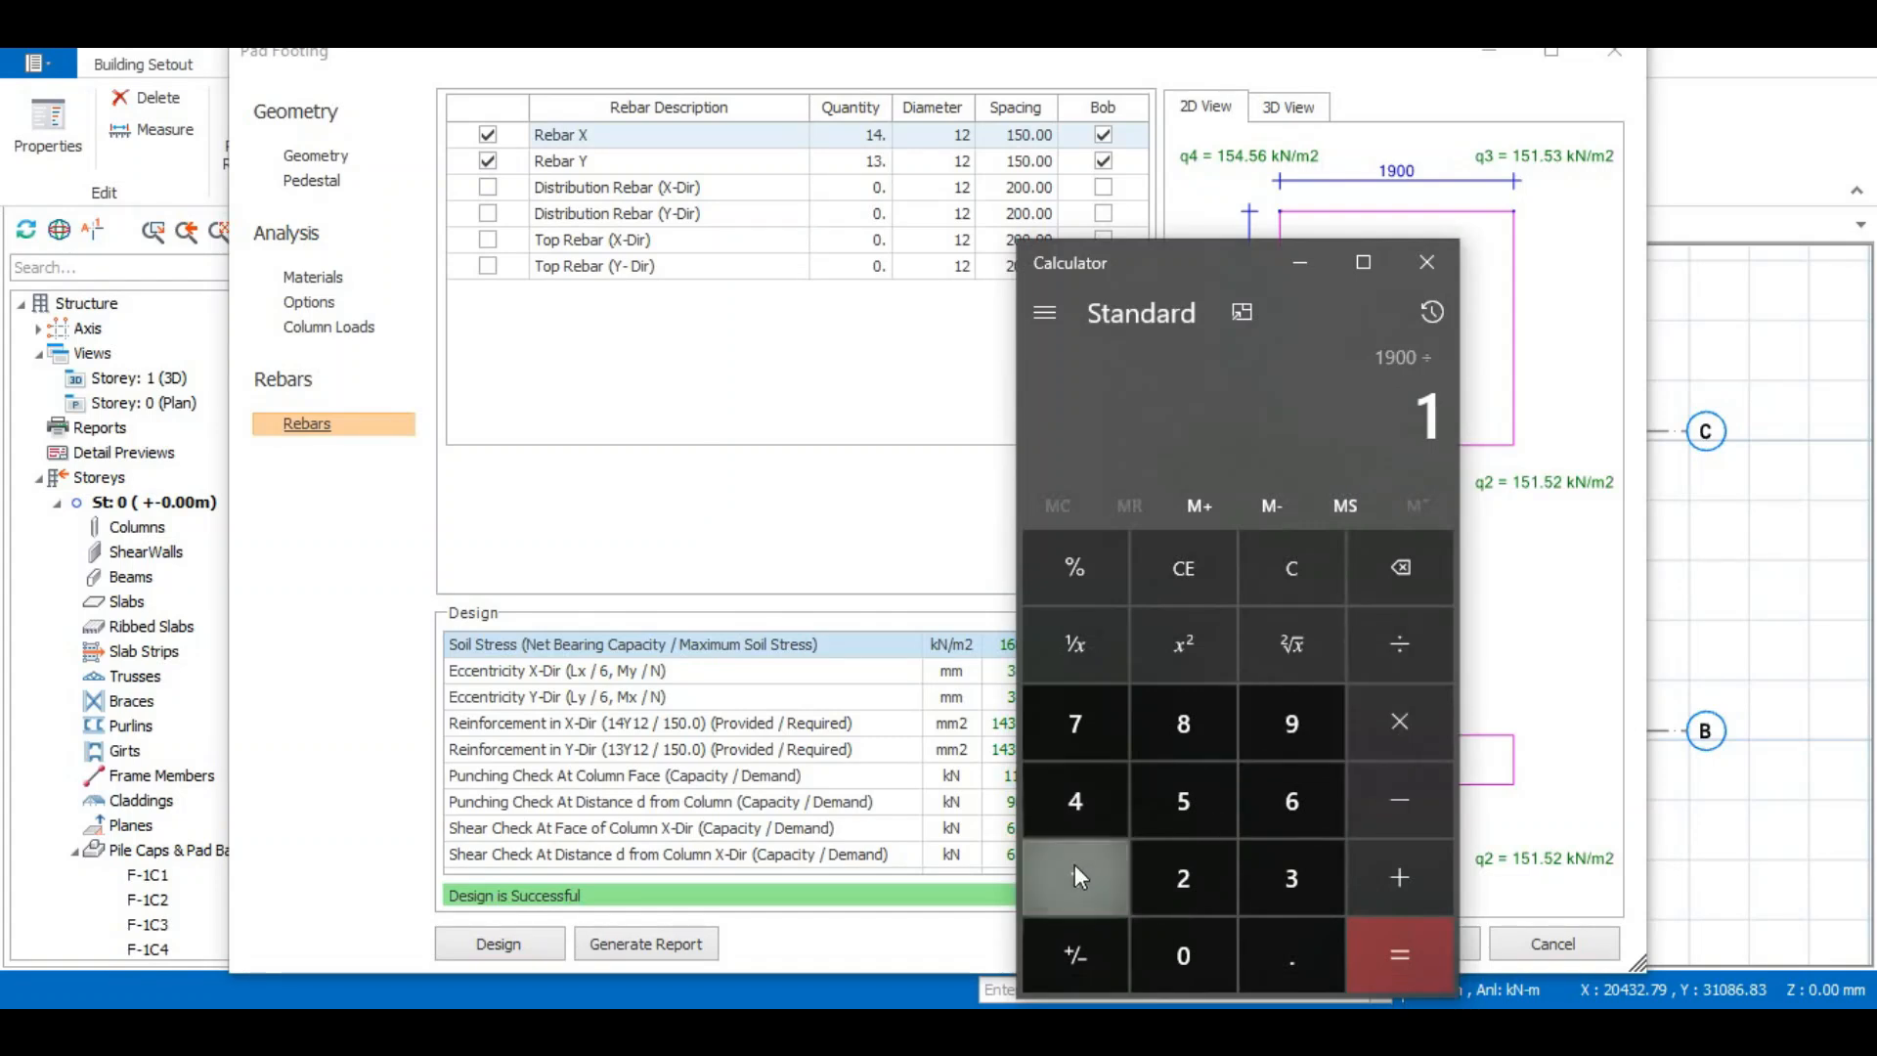
left_click(1075, 801)
left_click(1400, 955)
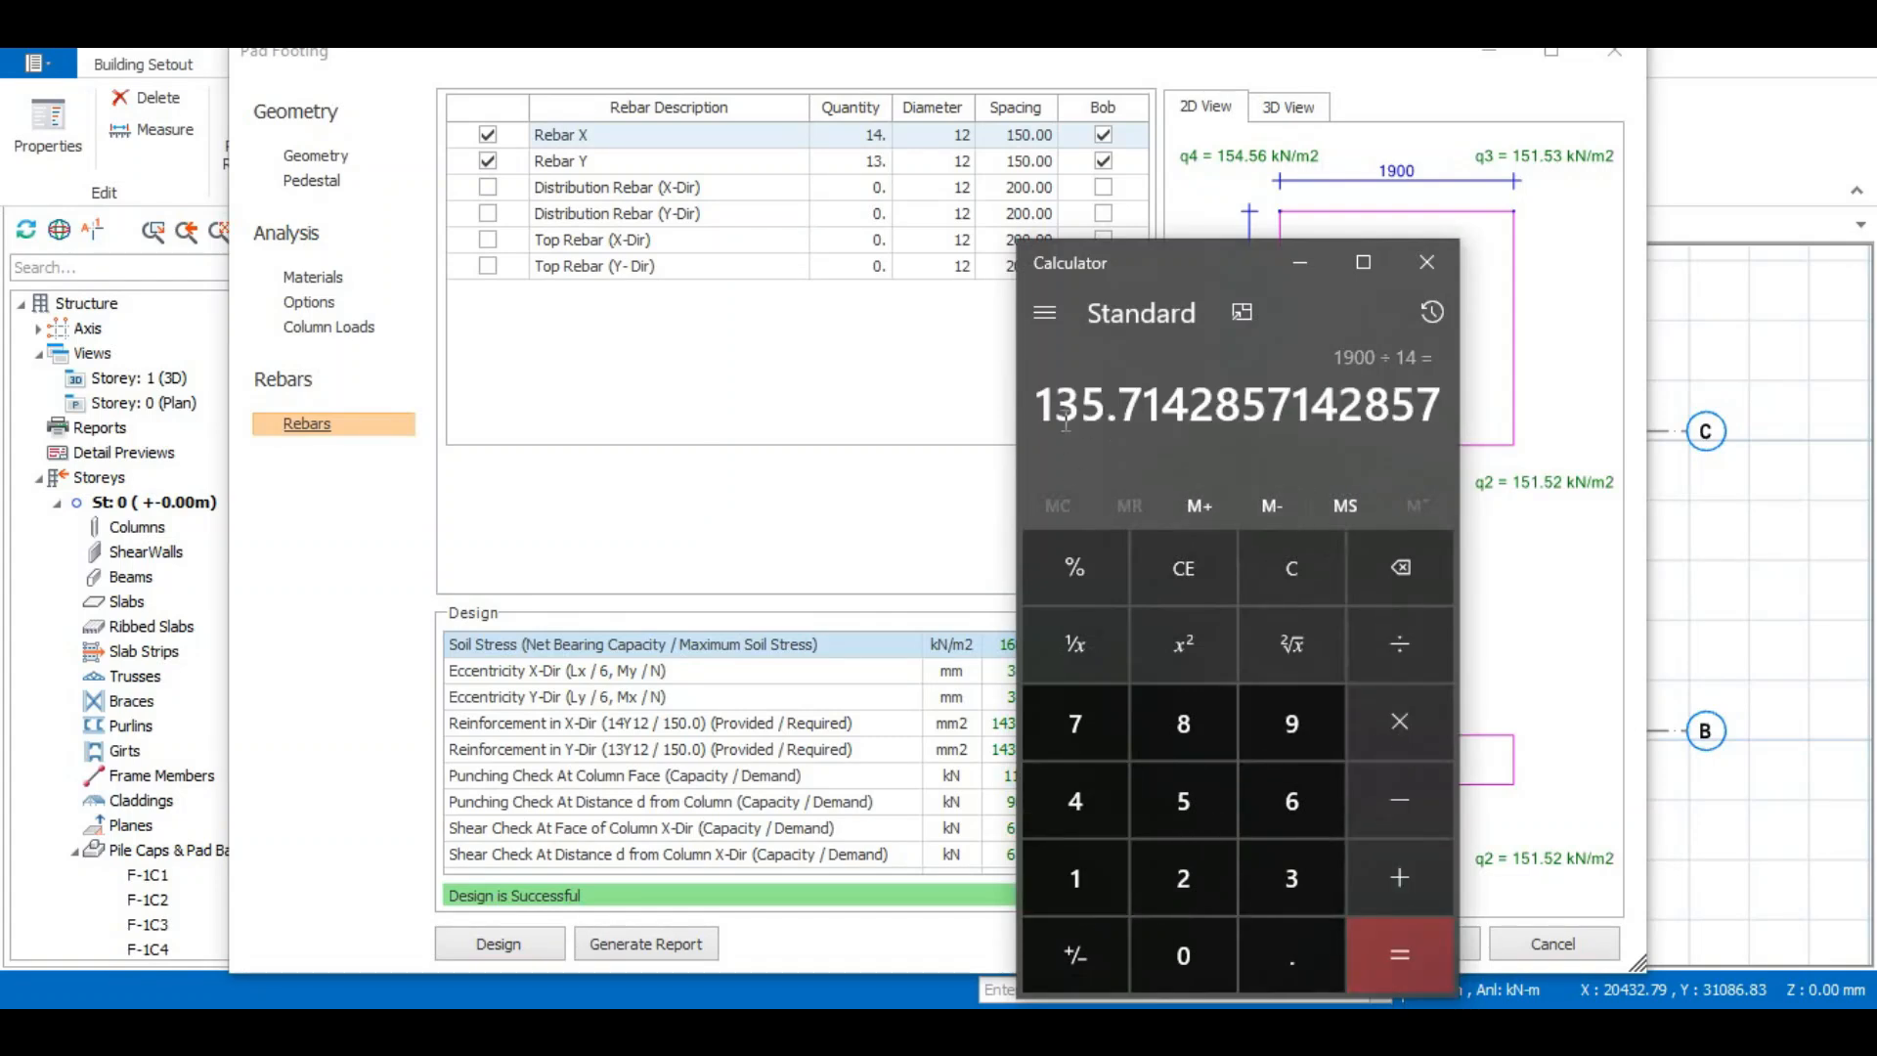
left_click(1294, 265)
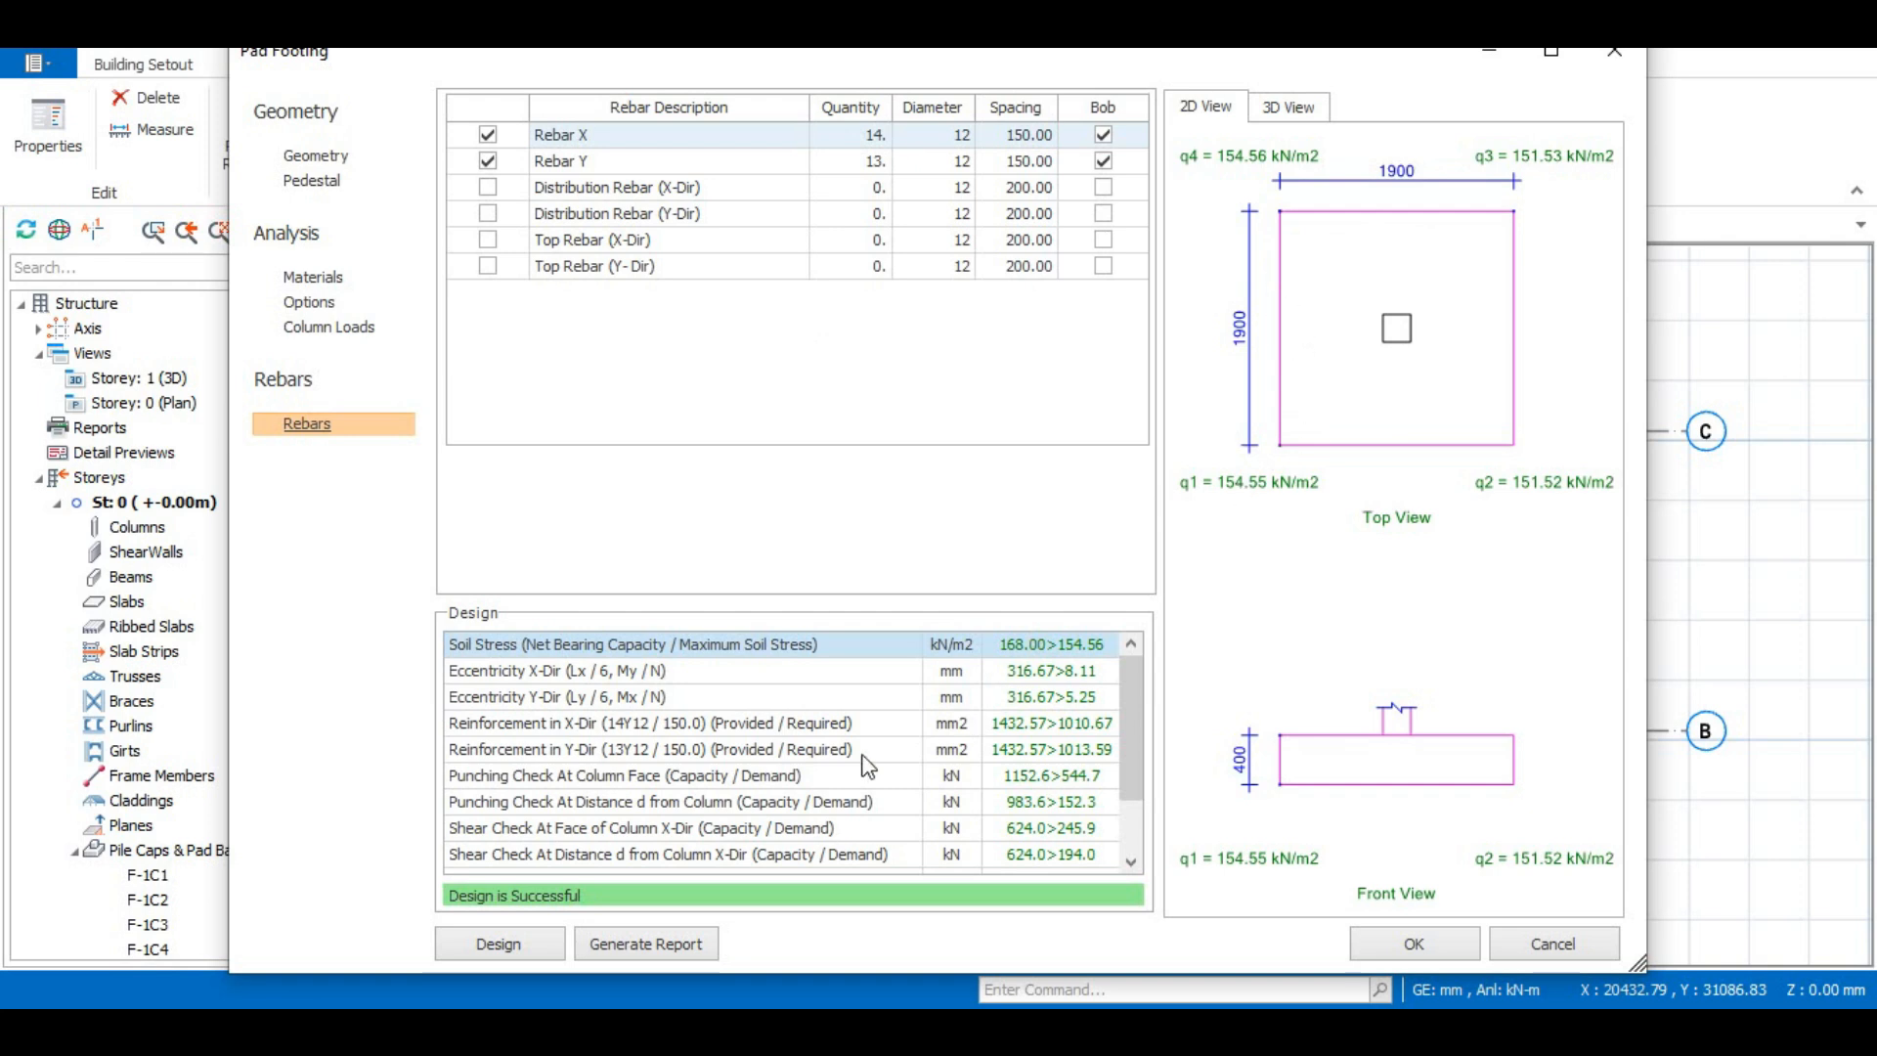
- Calculate the required number of footing bars in Calculator by dividing 1820 by the 150 spacing
left_click(315, 156)
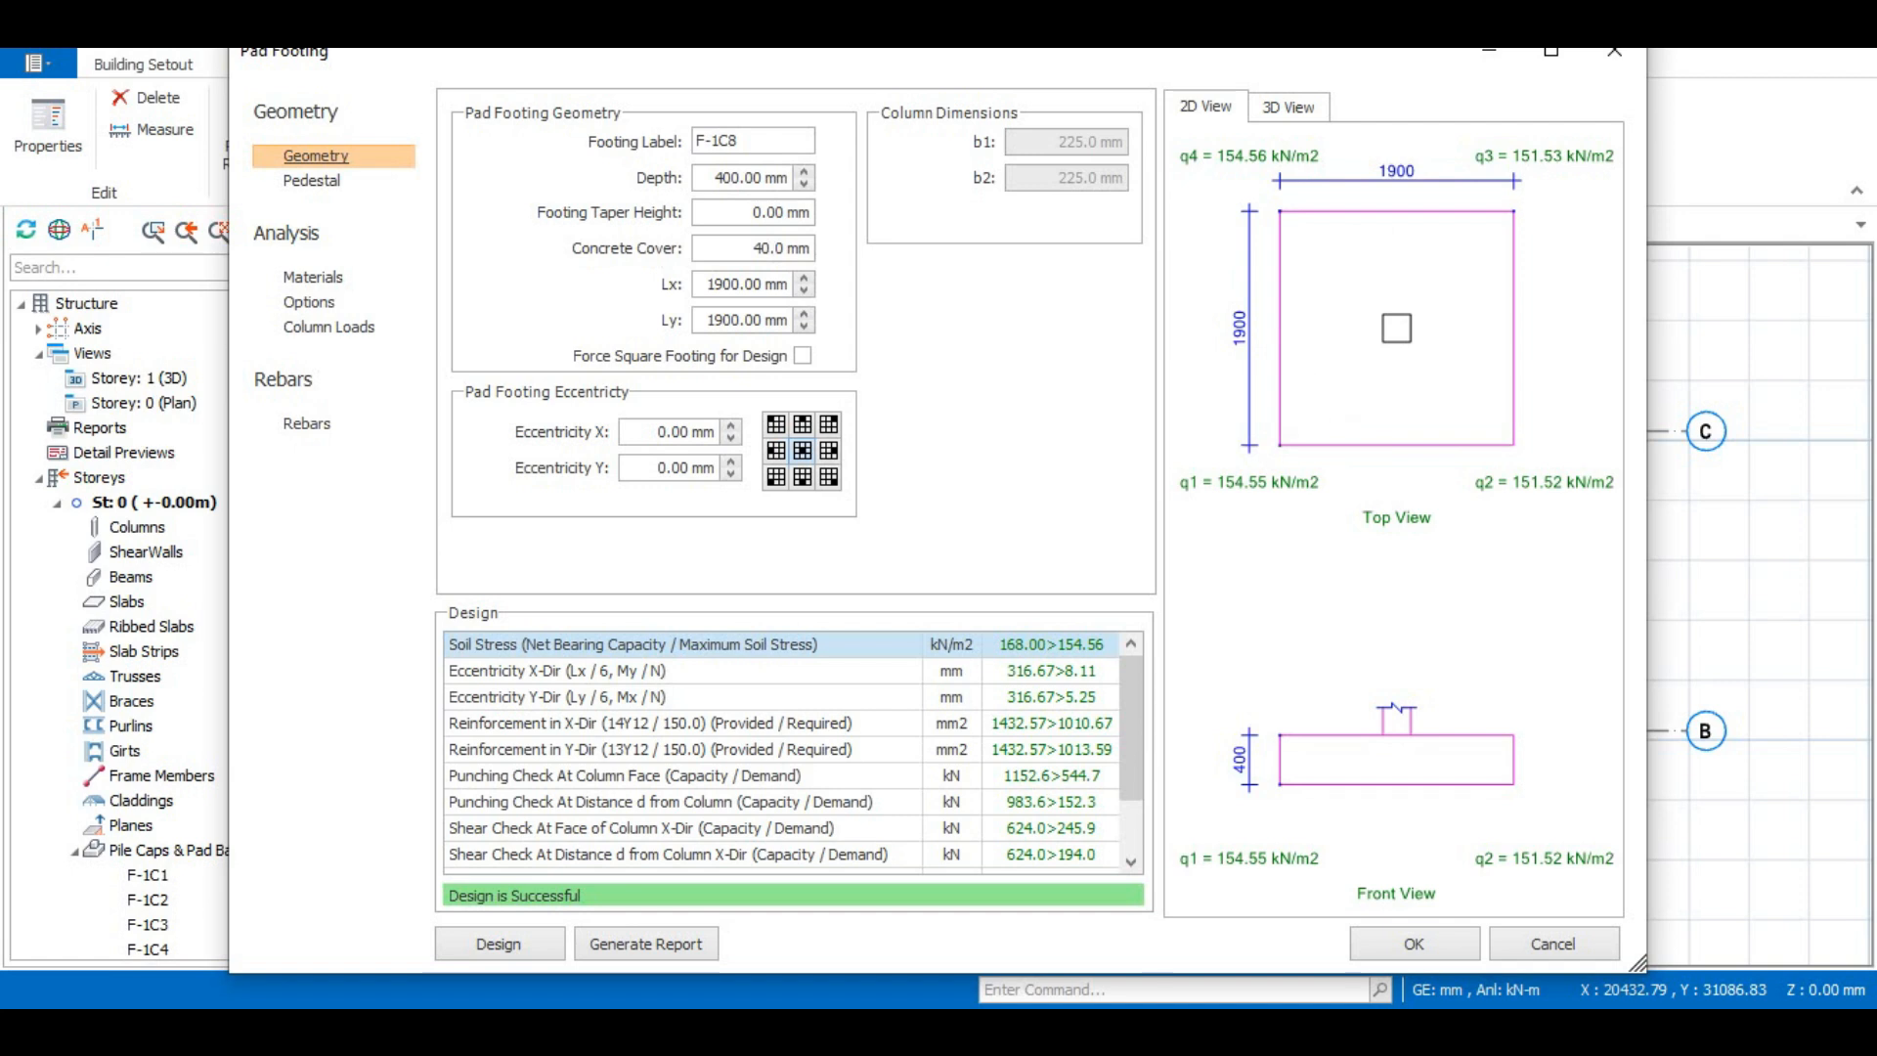
key("alt+Tab")
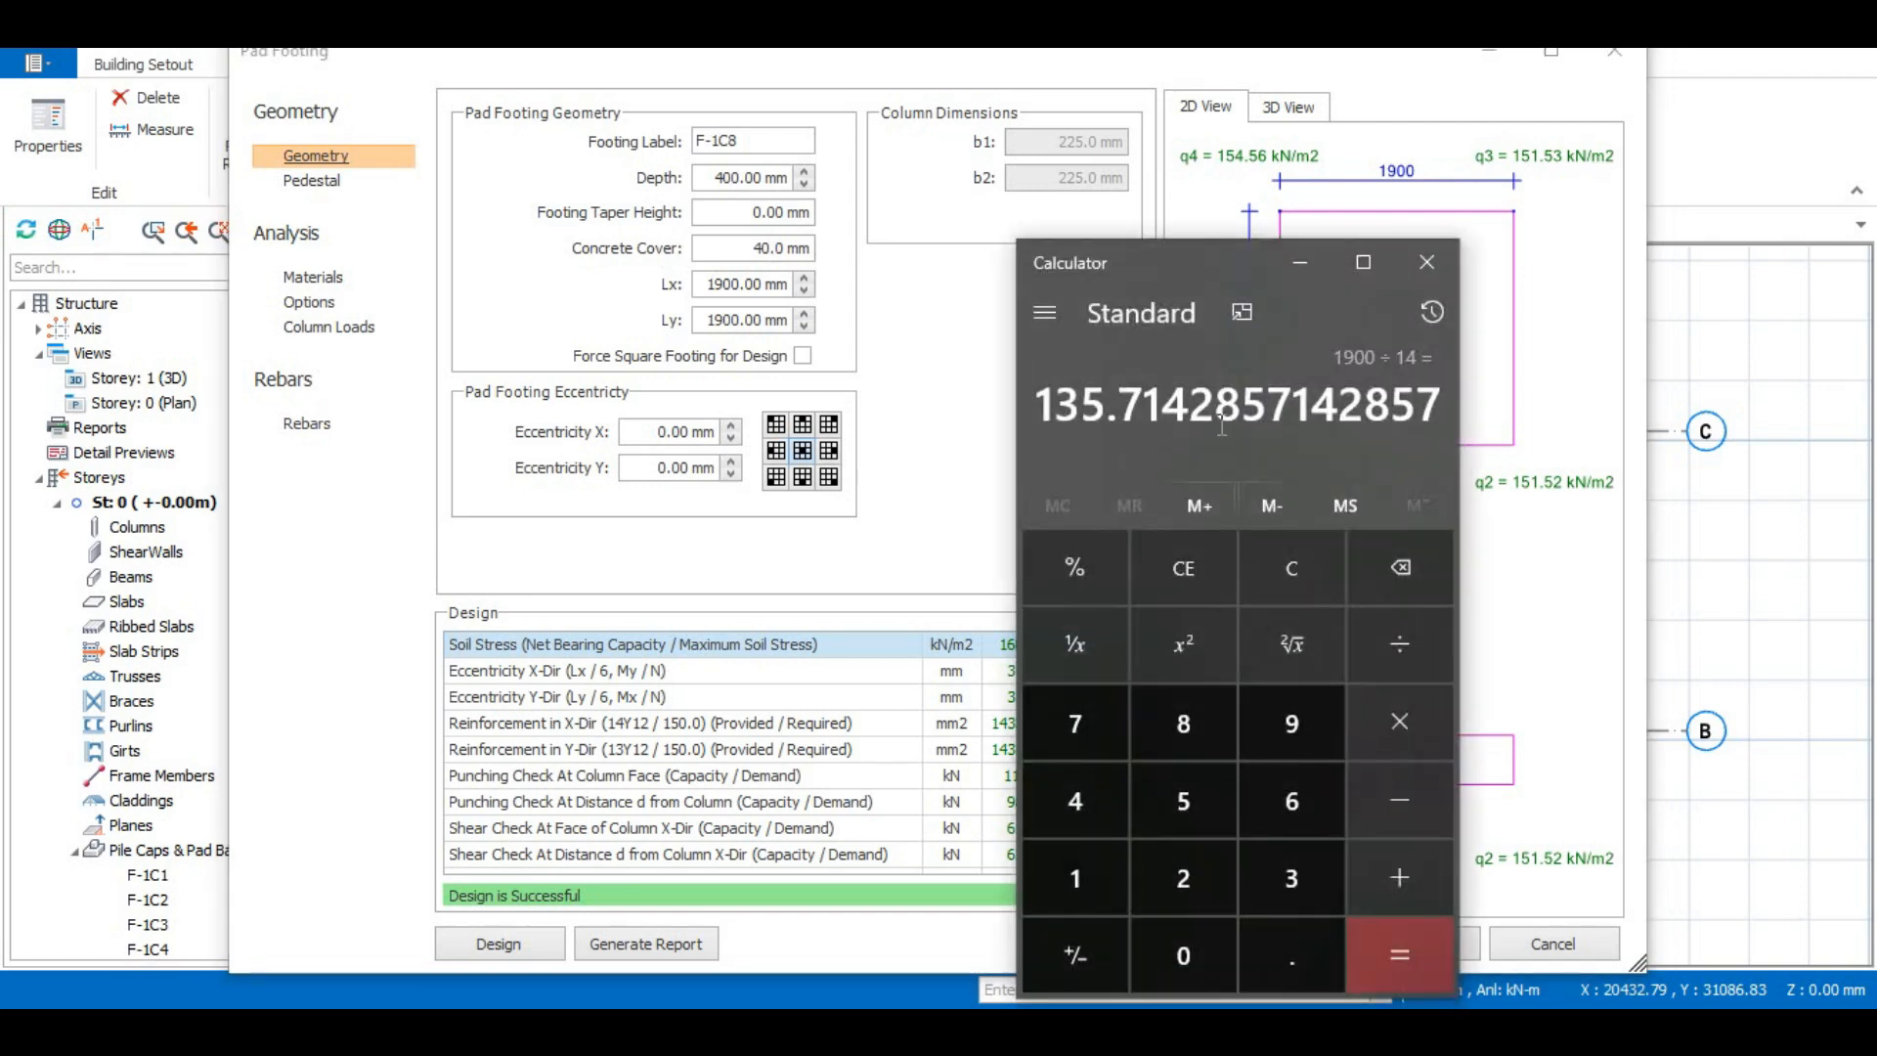
left_click(1075, 882)
left_click(1209, 735)
left_click(1199, 886)
left_click(1183, 955)
left_click(1400, 643)
left_click(1076, 878)
left_click(1183, 800)
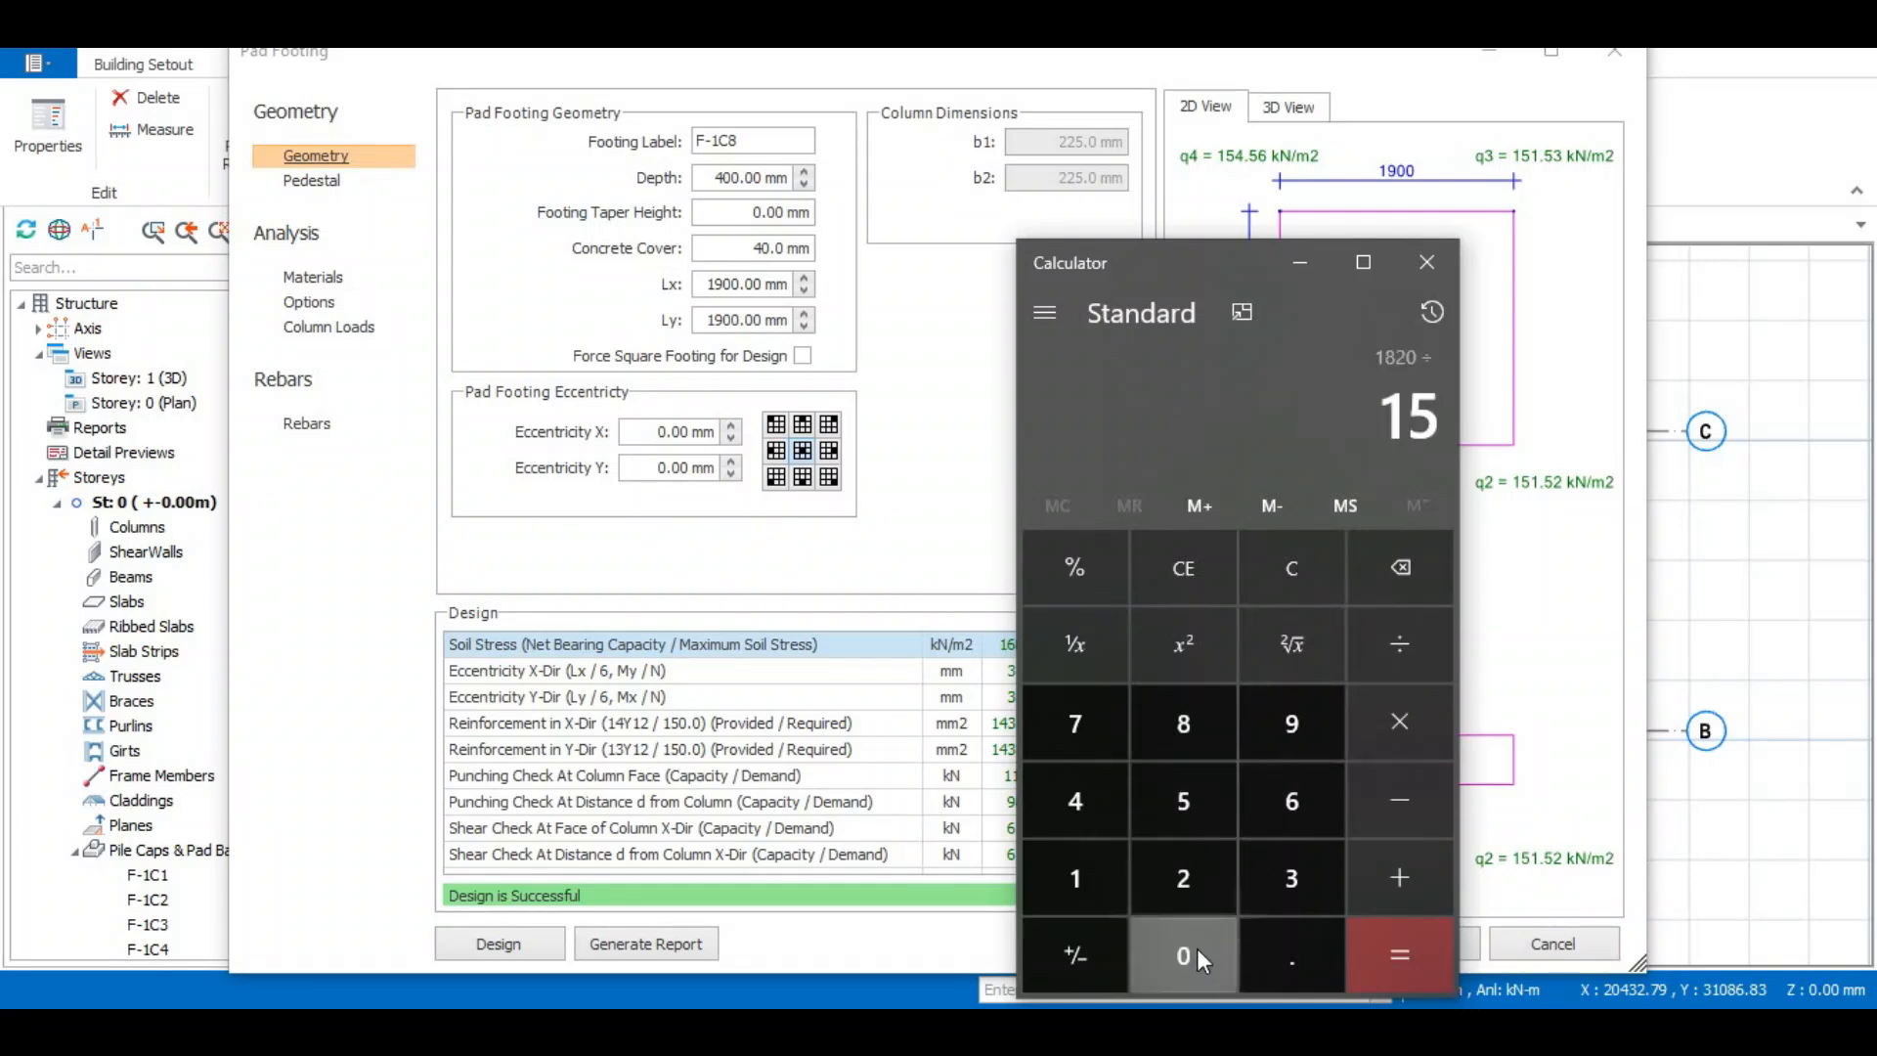
left_click(1196, 950)
left_click(1404, 945)
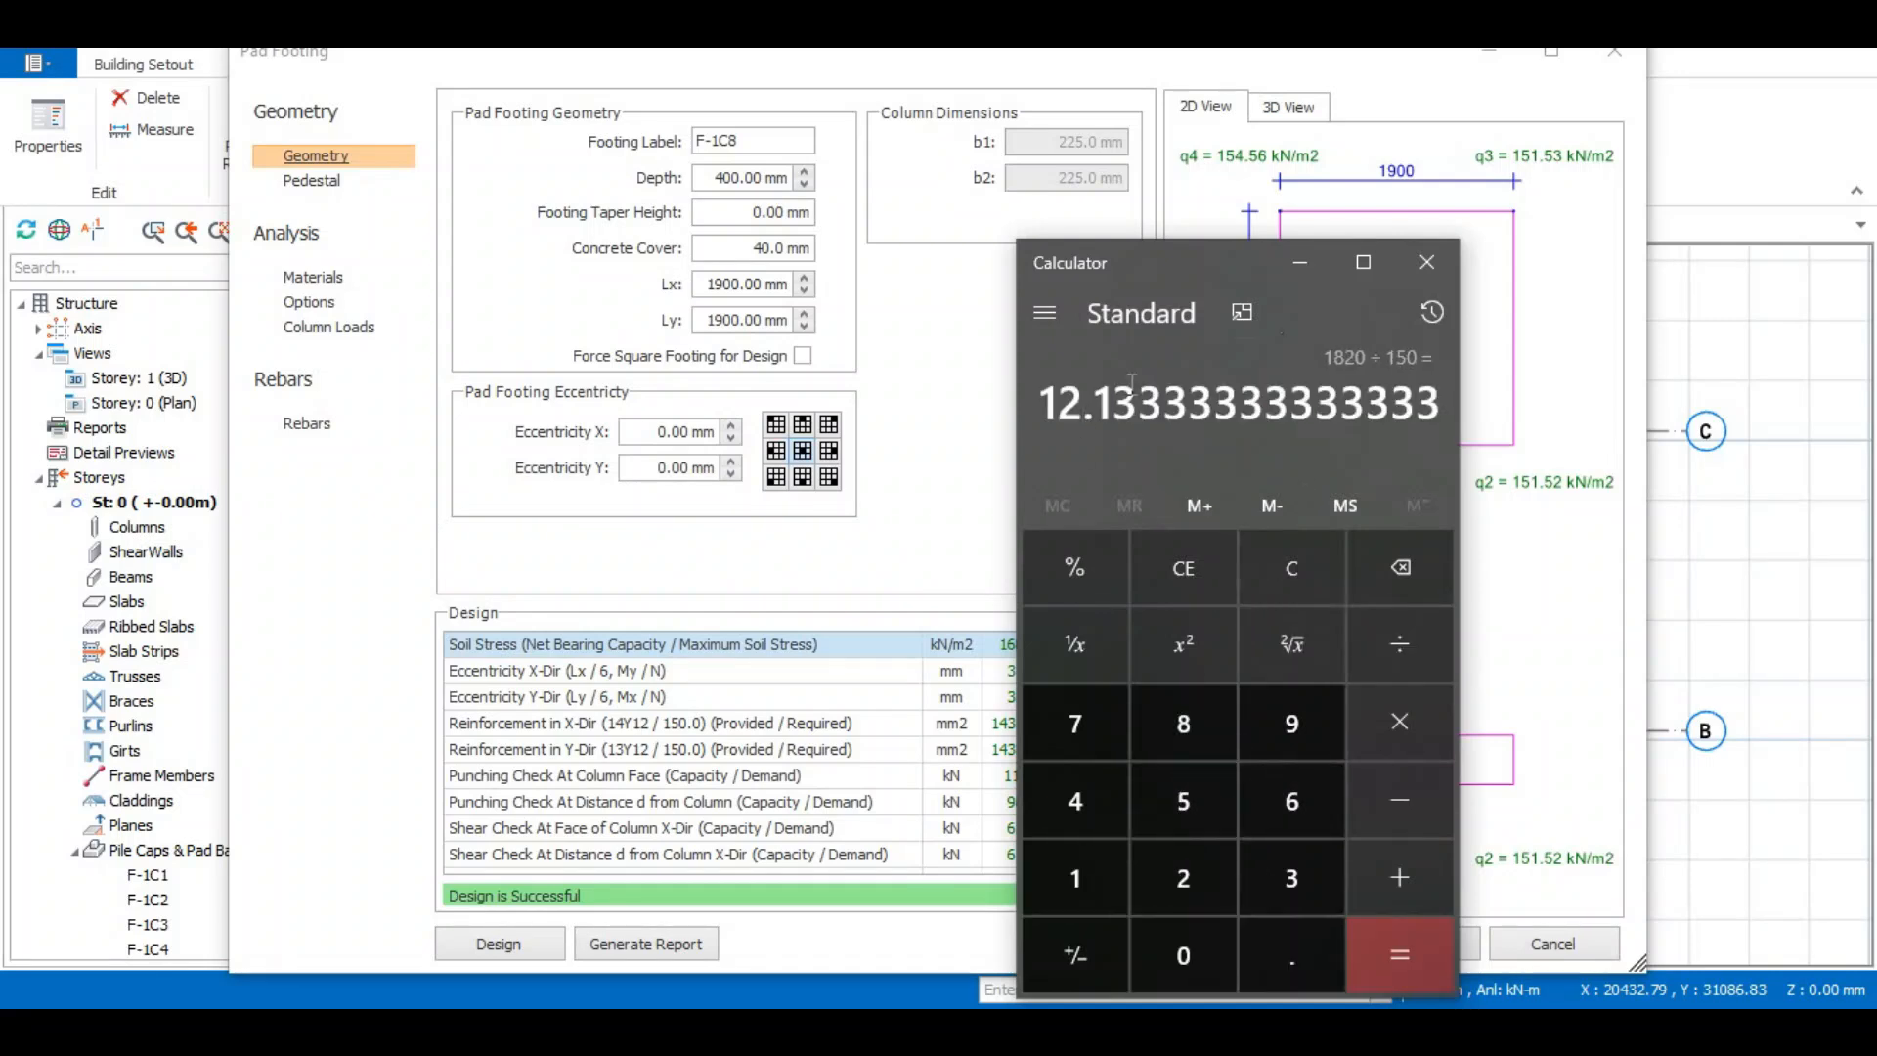
left_click(1300, 262)
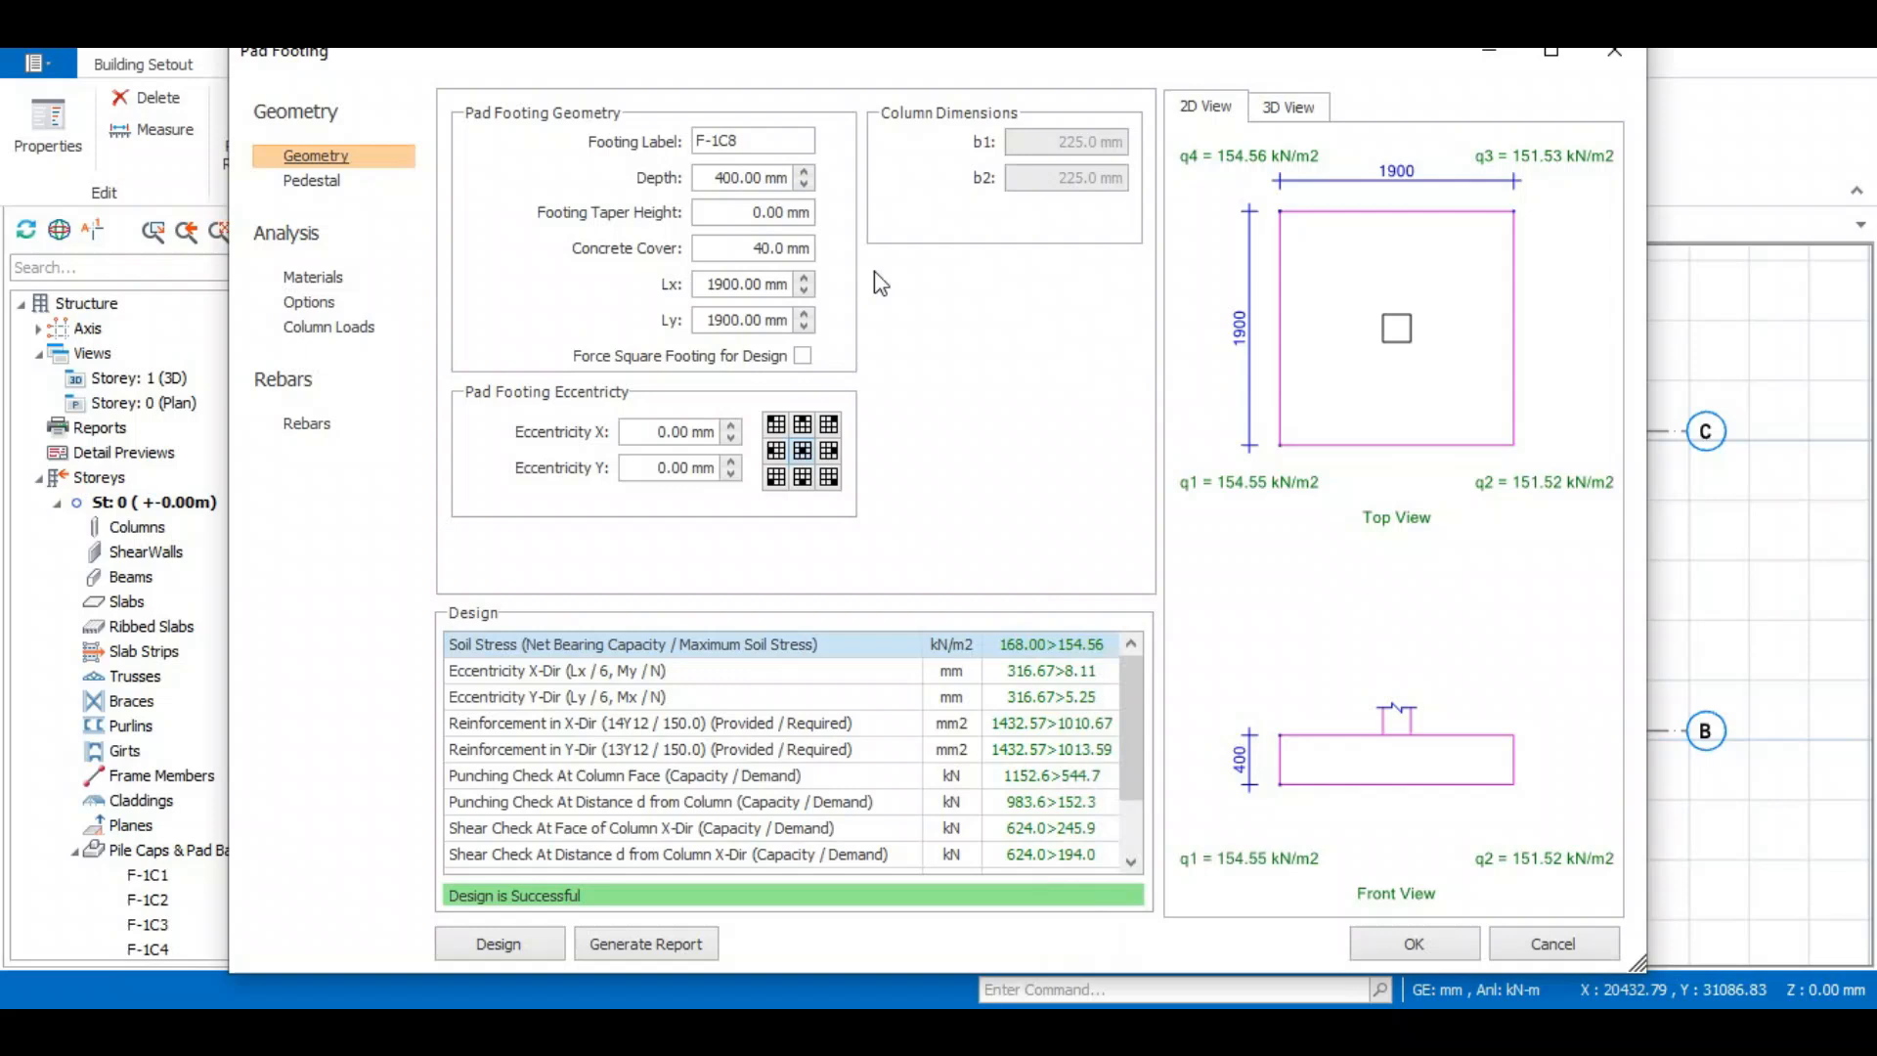
- Set the spacing of Rebar X and Rebar Y in the pad footing to 200 mm
left_click(309, 423)
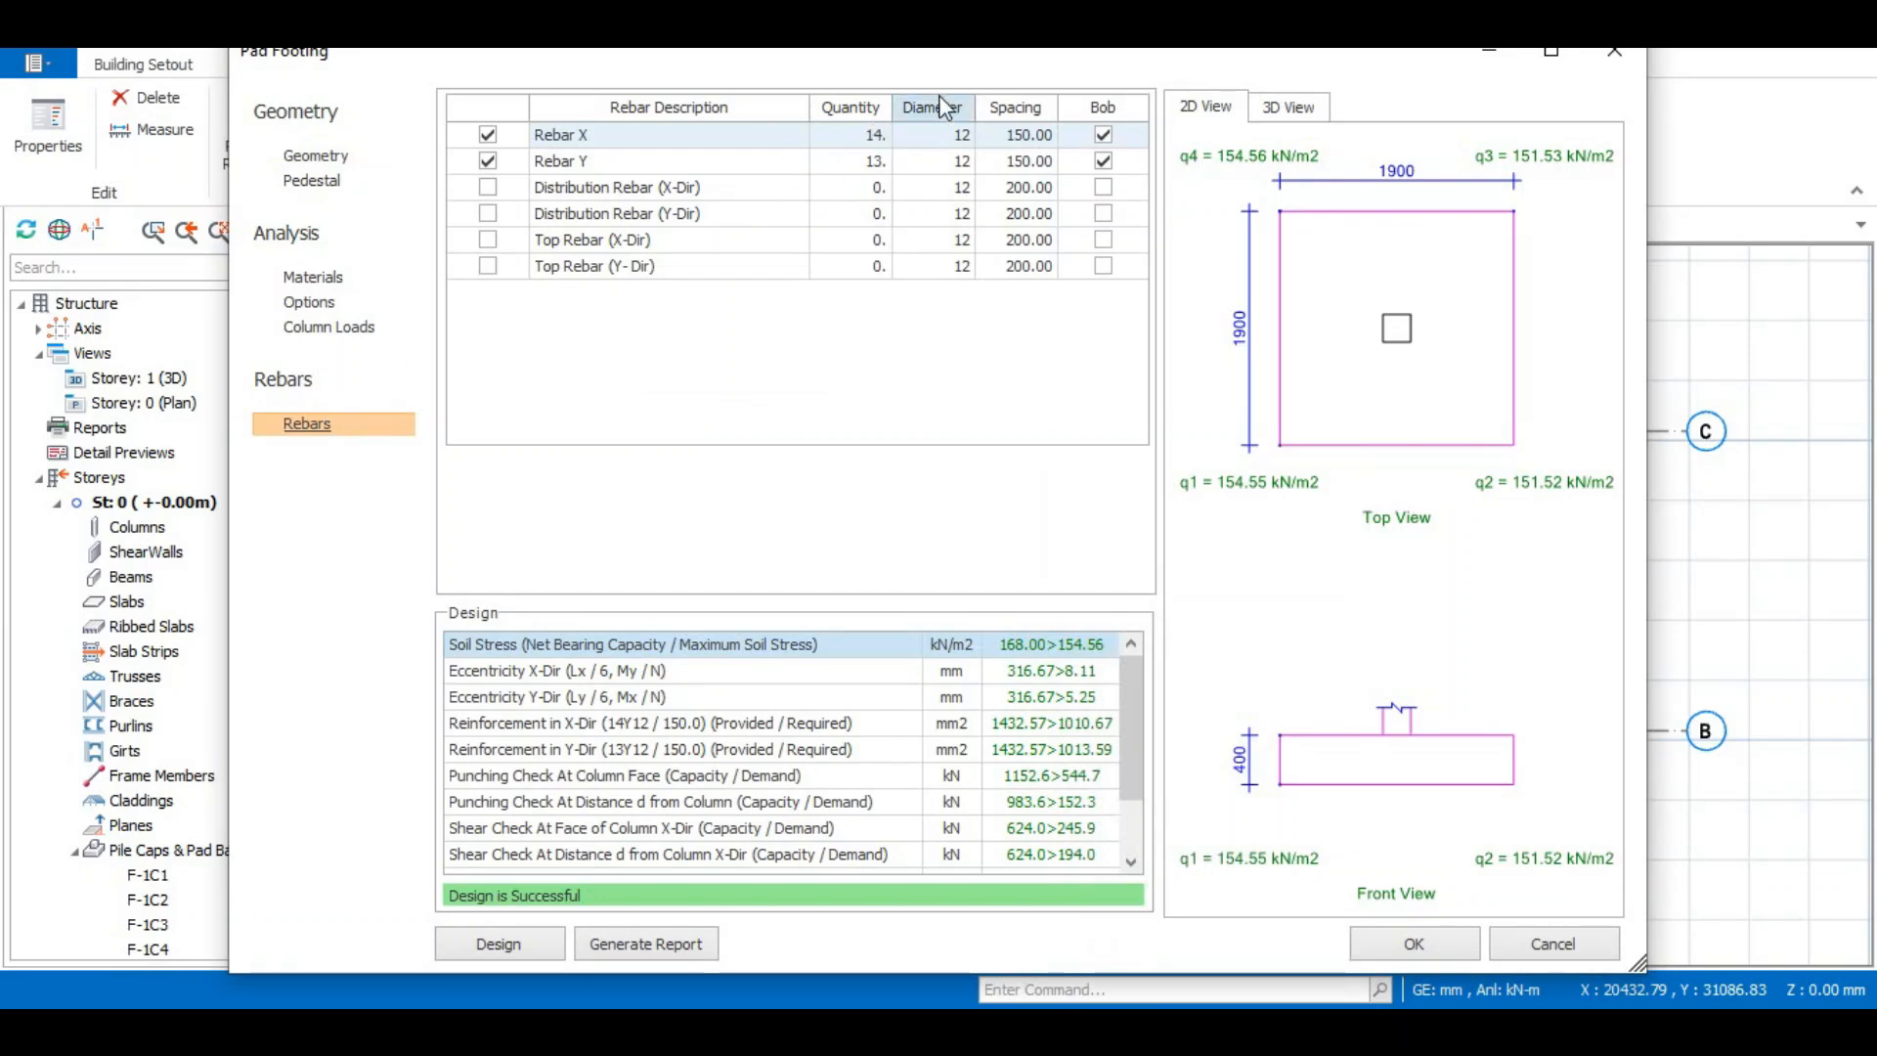
left_click(989, 142)
type("200")
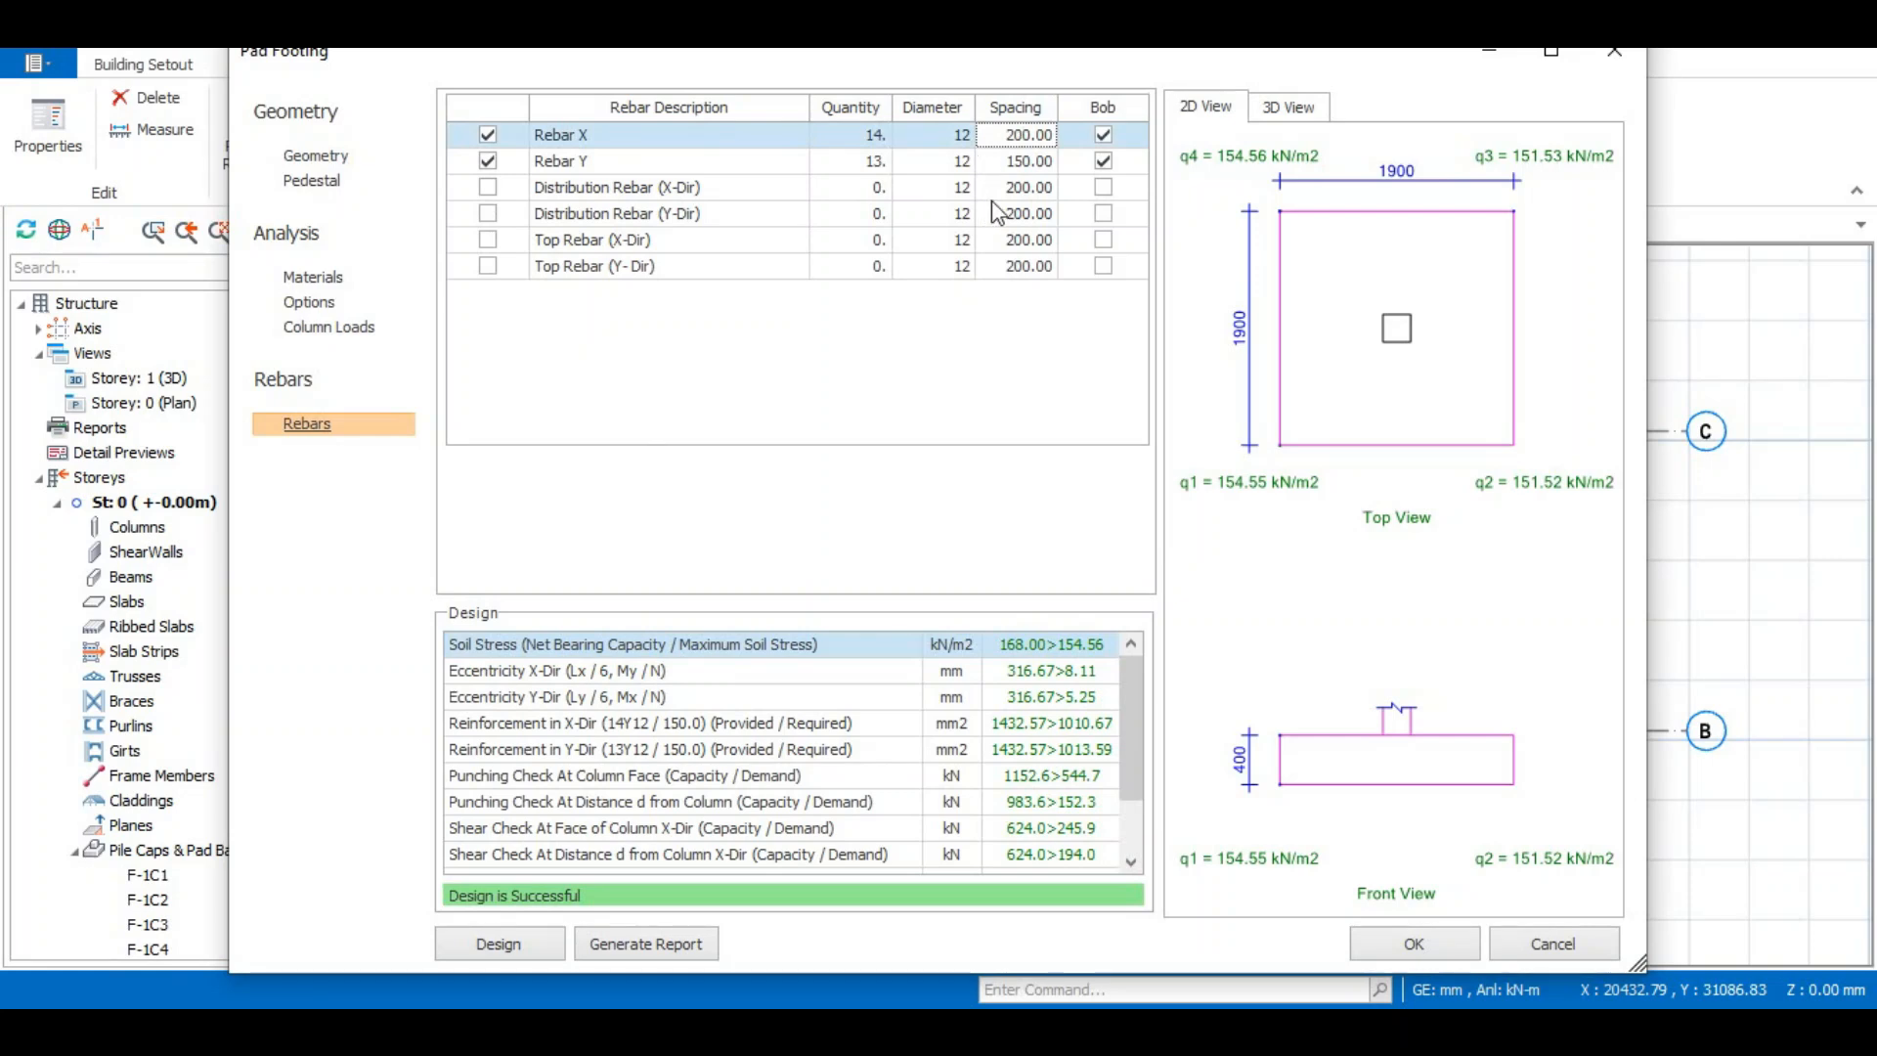
left_click(1017, 188)
left_click(1026, 162)
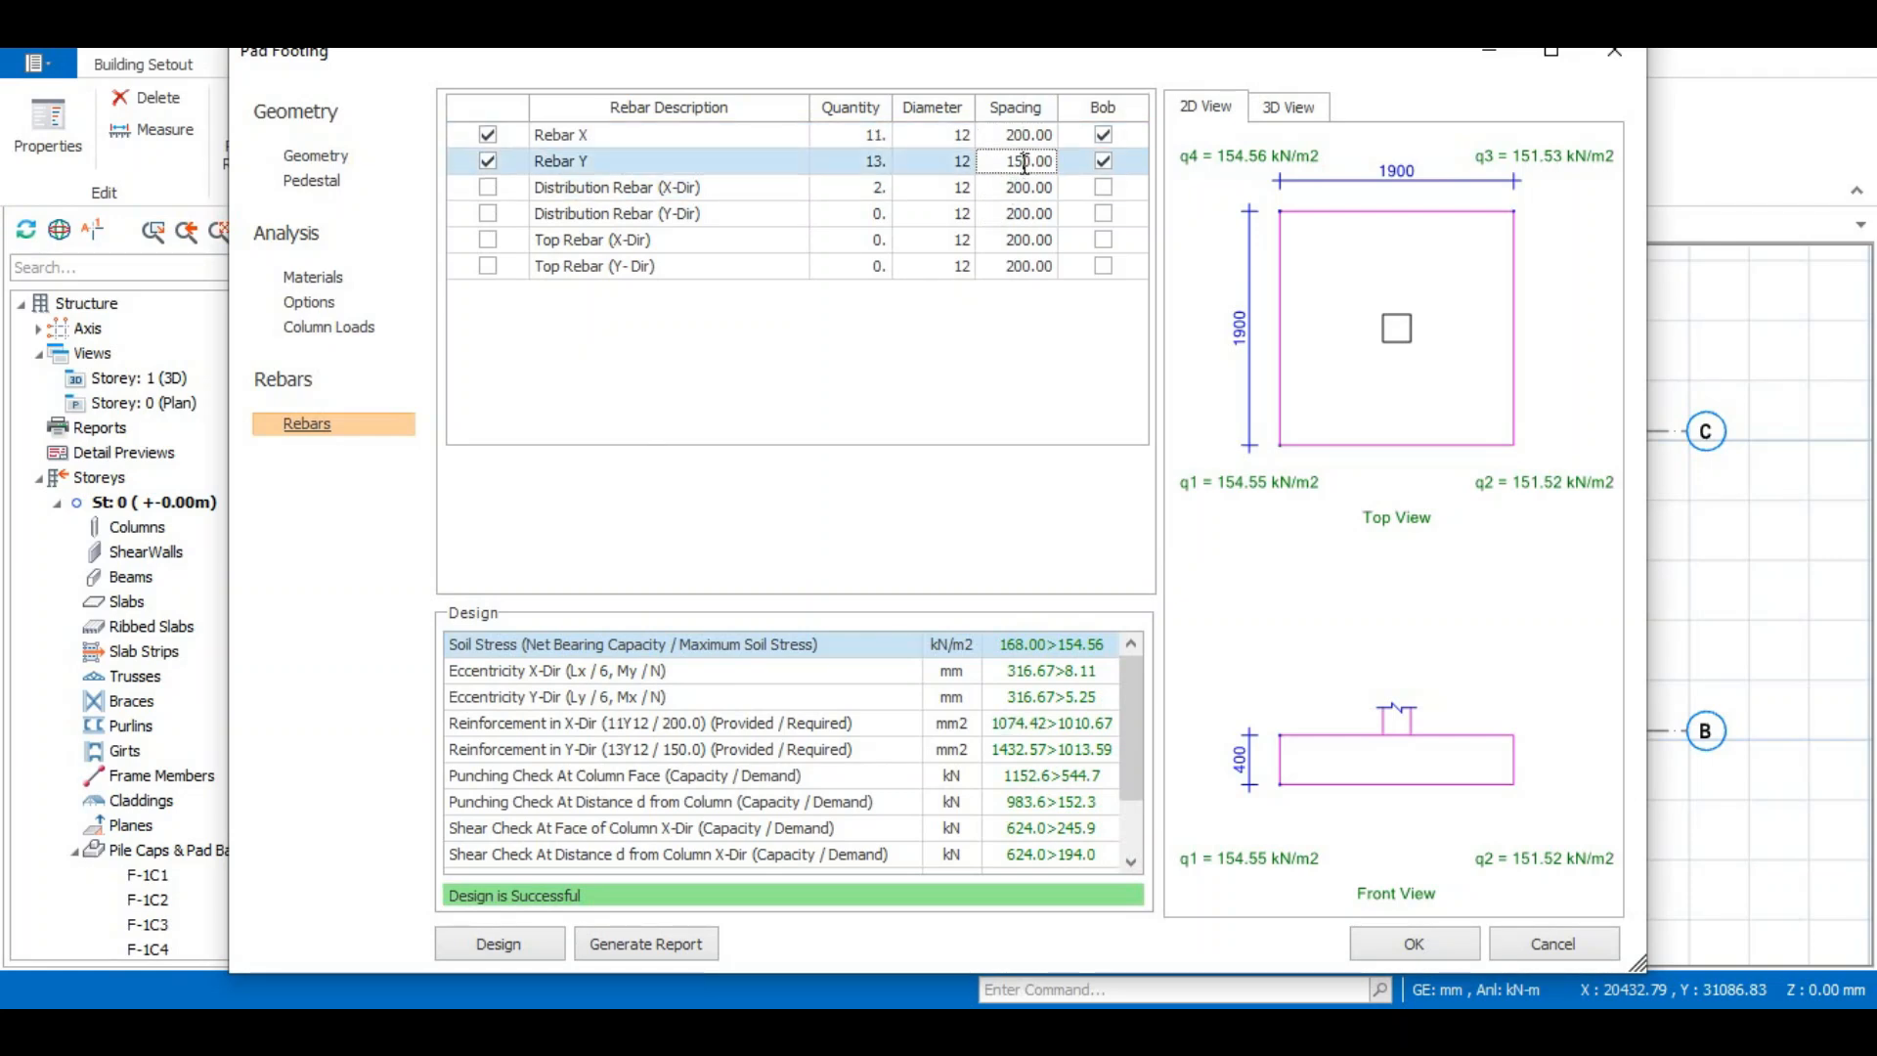
key("BackSpace")
left_click(1017, 188)
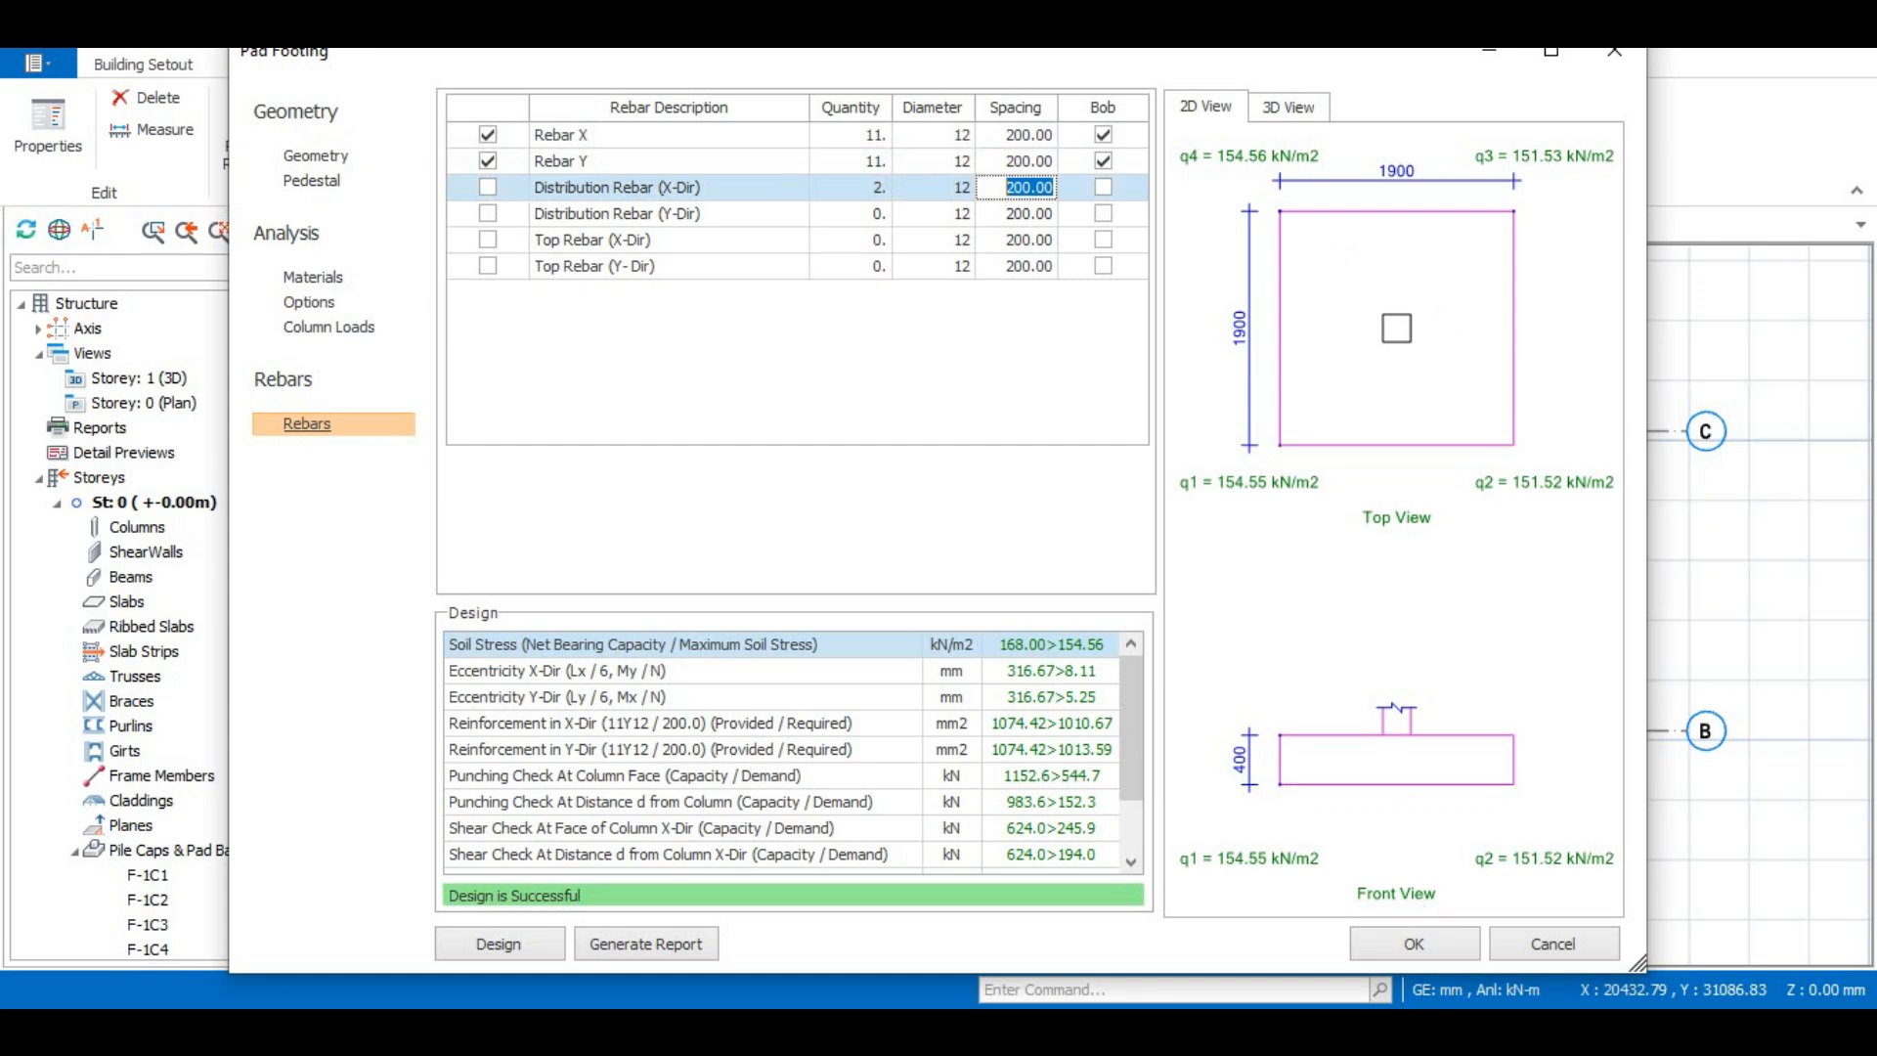
- Set the spacing of Rebar X and Rebar Y to 175 mm and accept the pad footing changes
mouse_move(1143, 1029)
left_click(1144, 929)
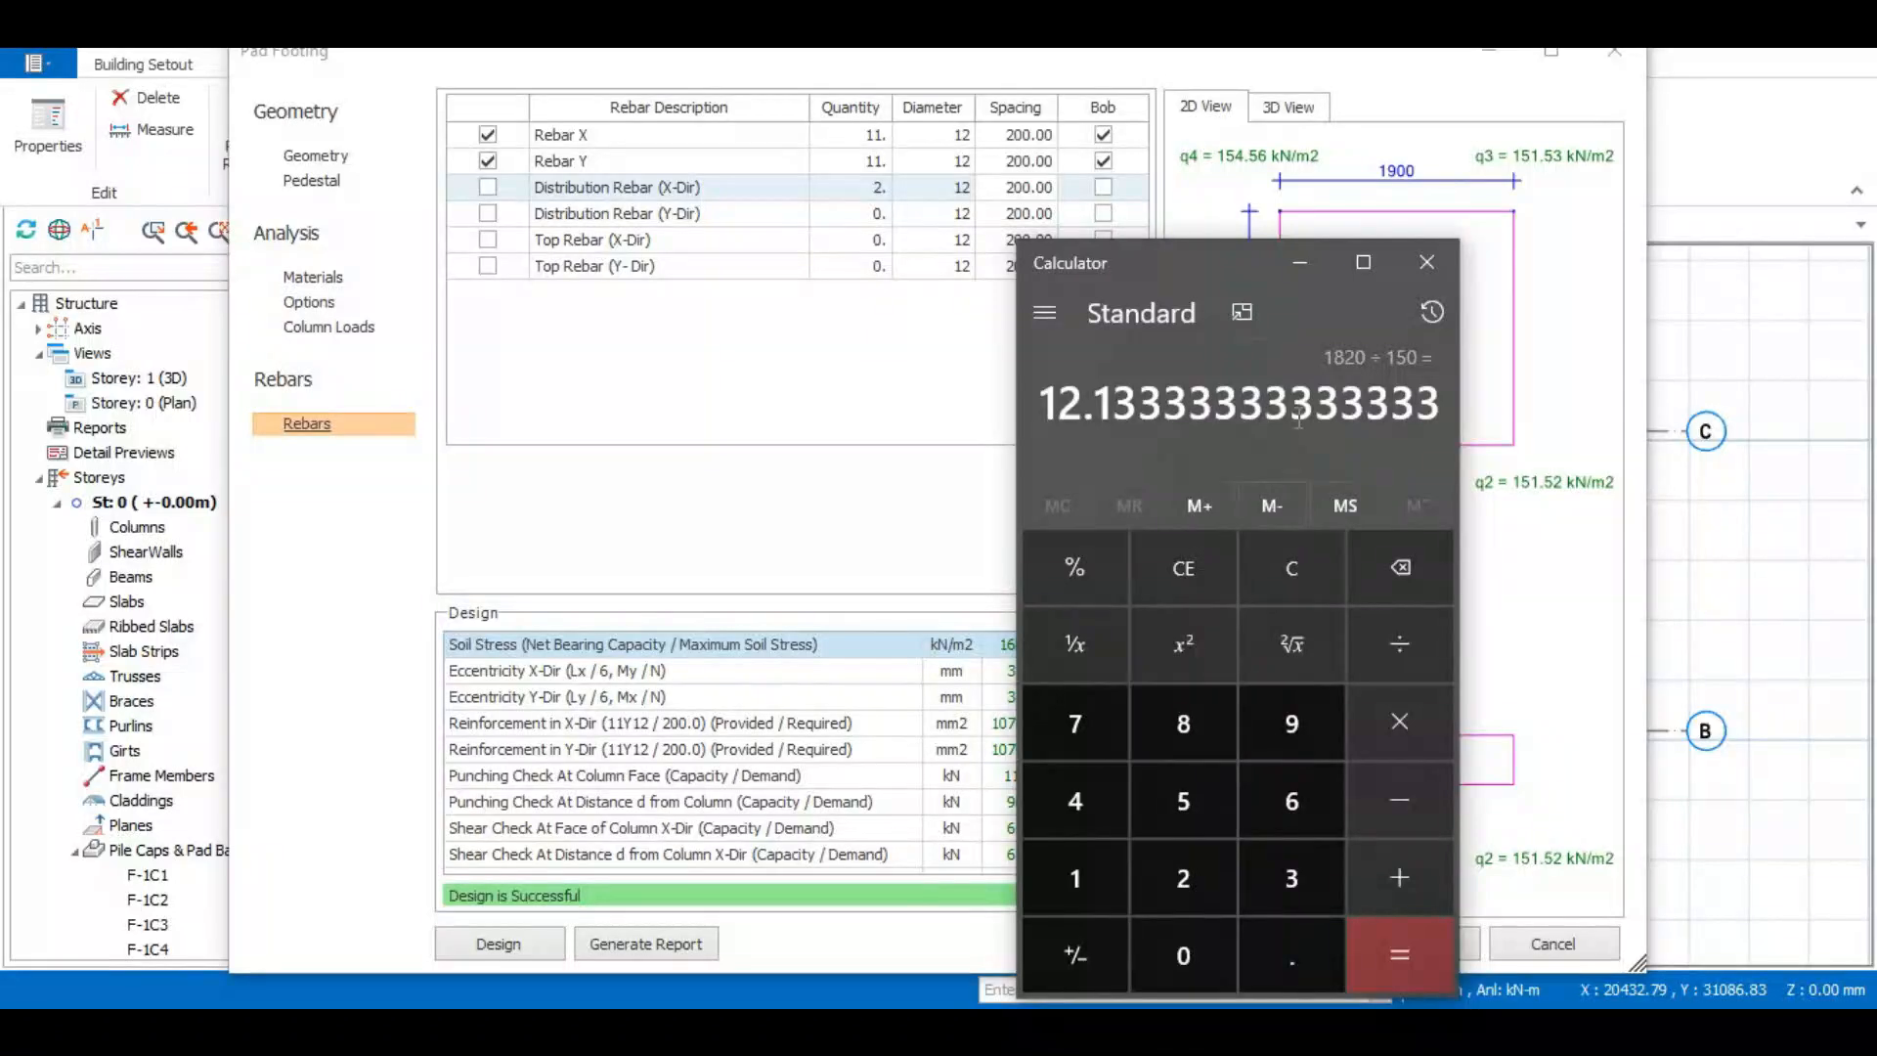
left_click(1027, 137)
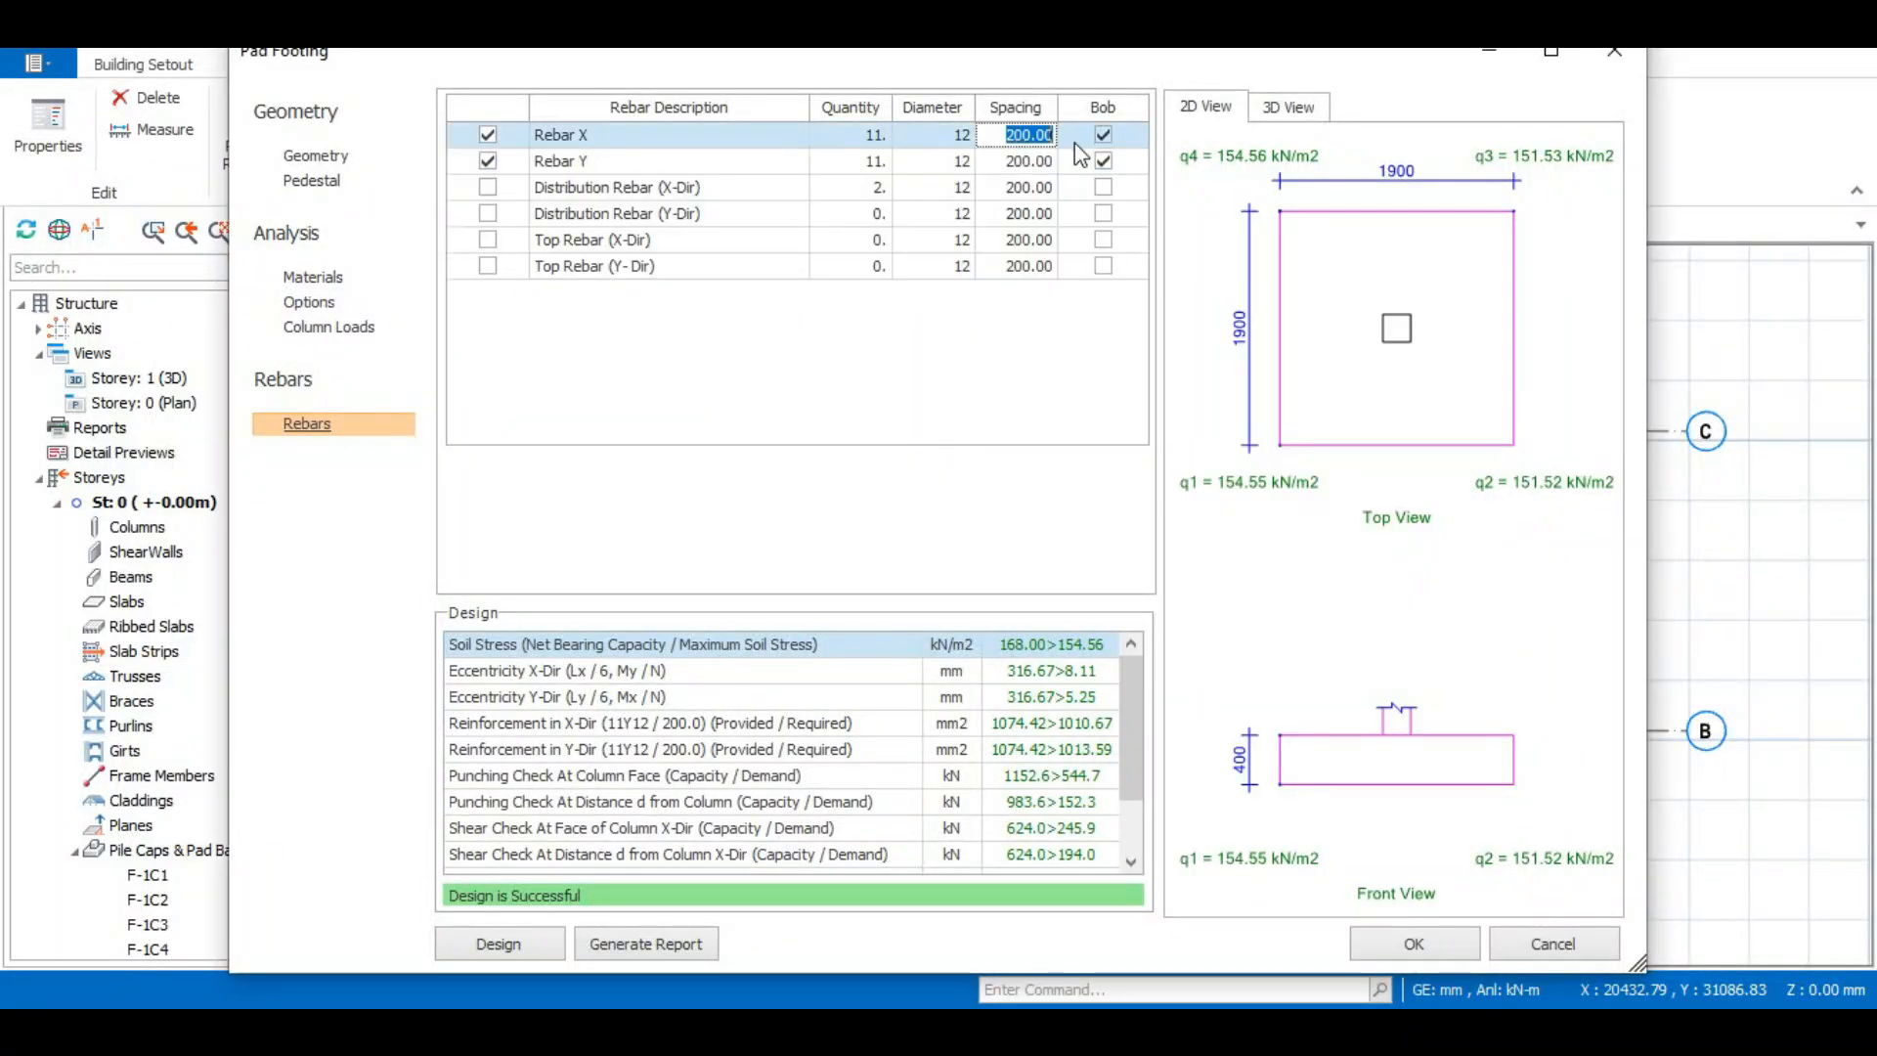
left_click(1029, 134)
key("BackSpace")
type("175")
left_click(1027, 164)
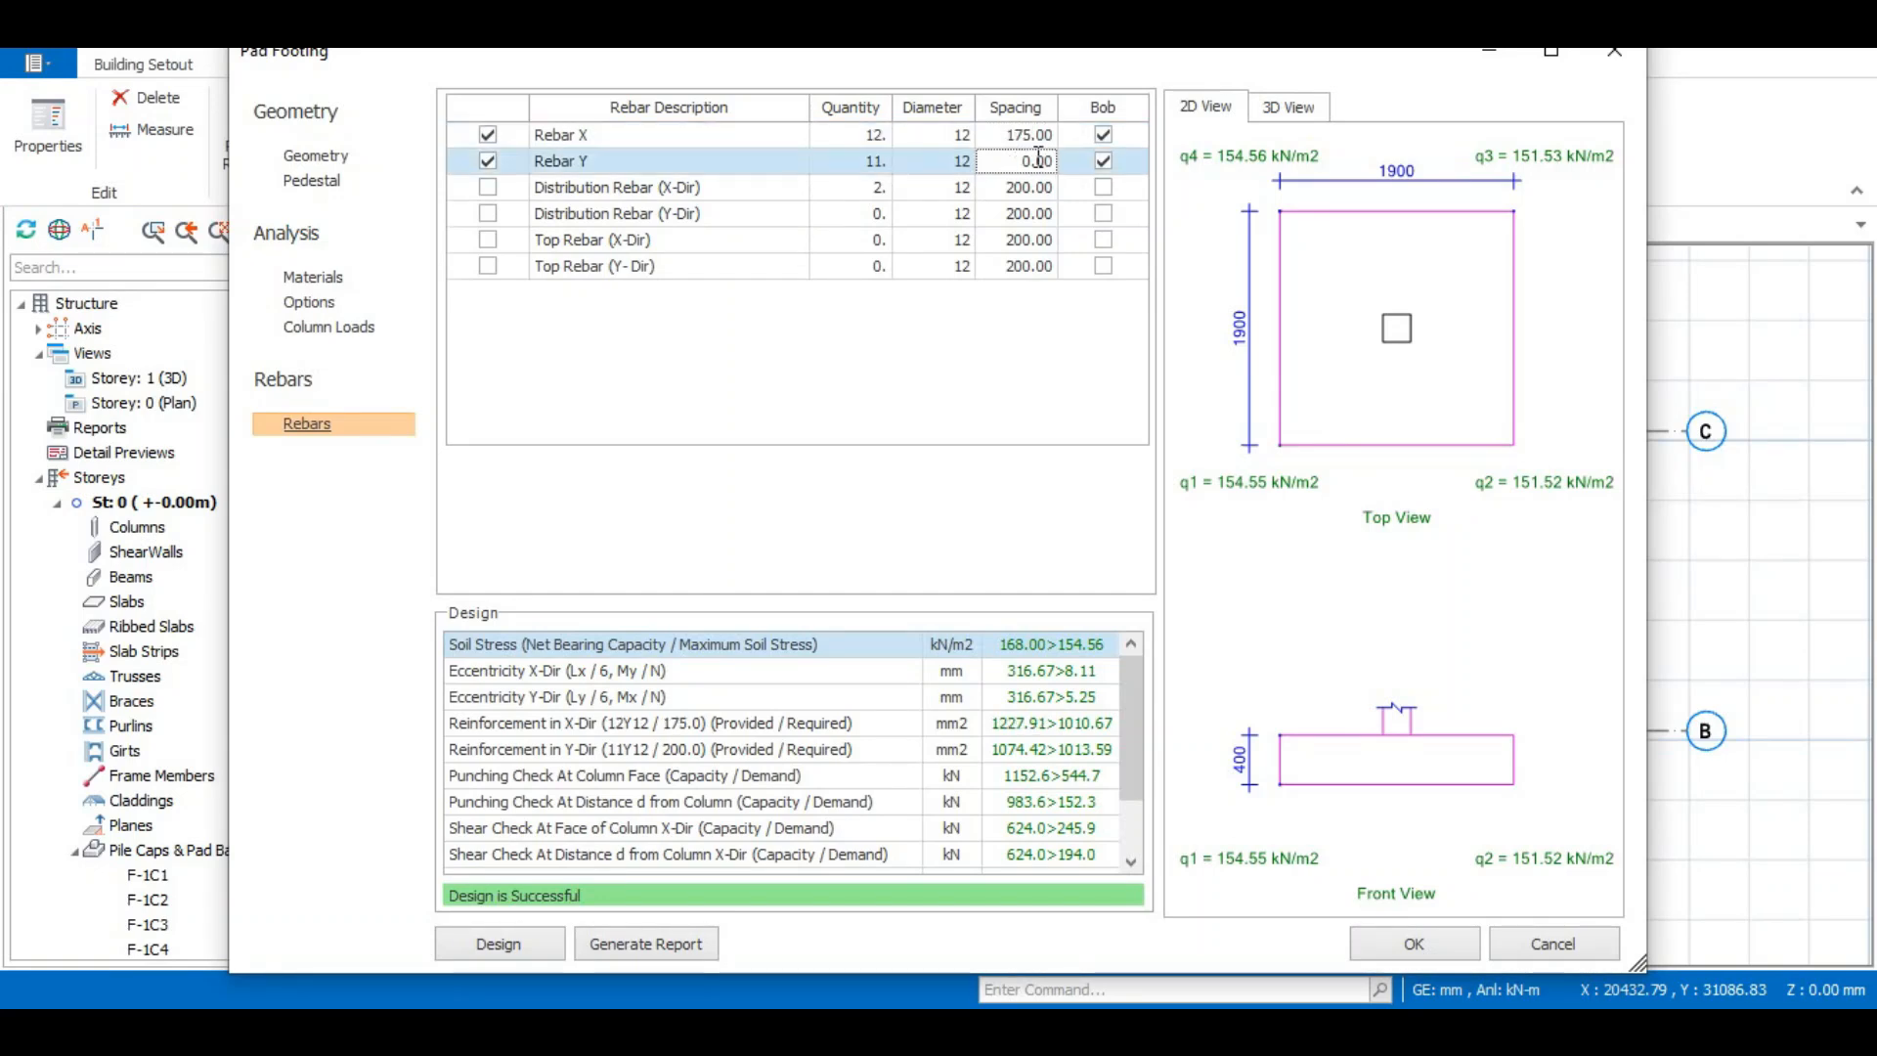
key("BackSpace")
type("175")
key("Down")
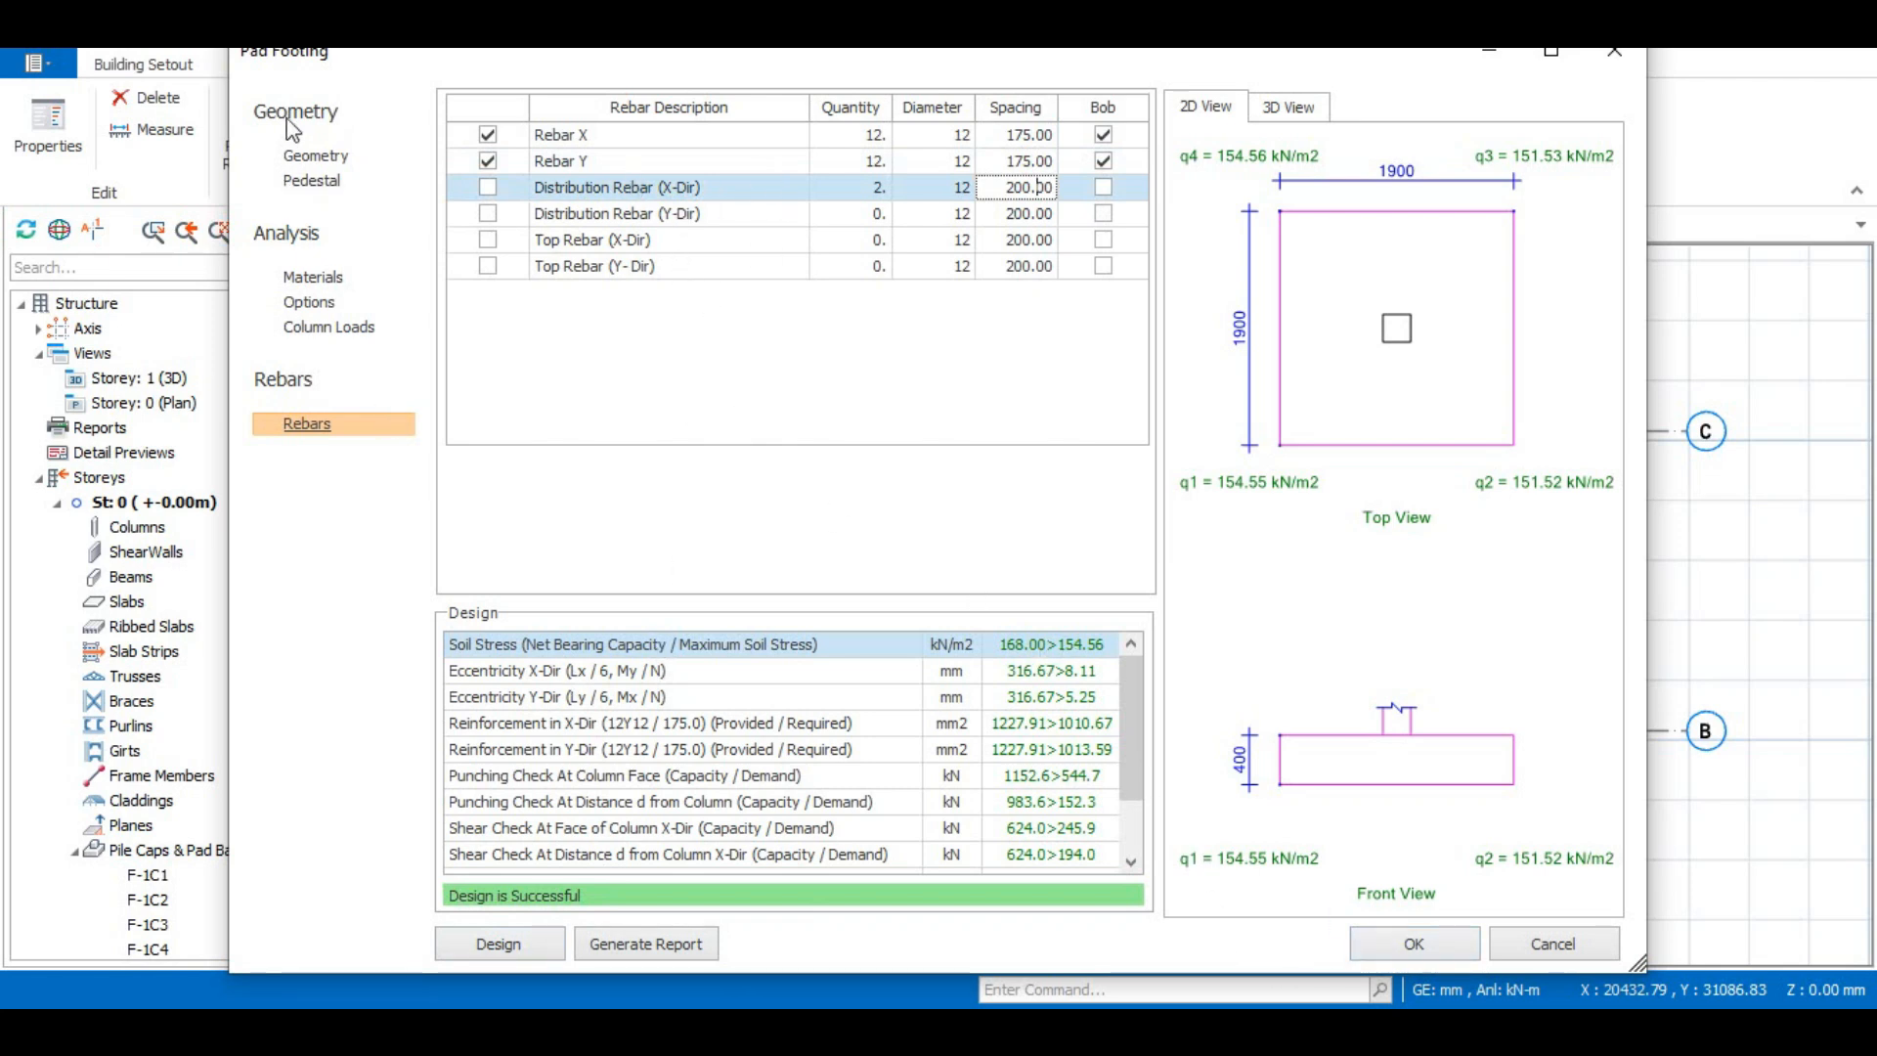
left_click(315, 156)
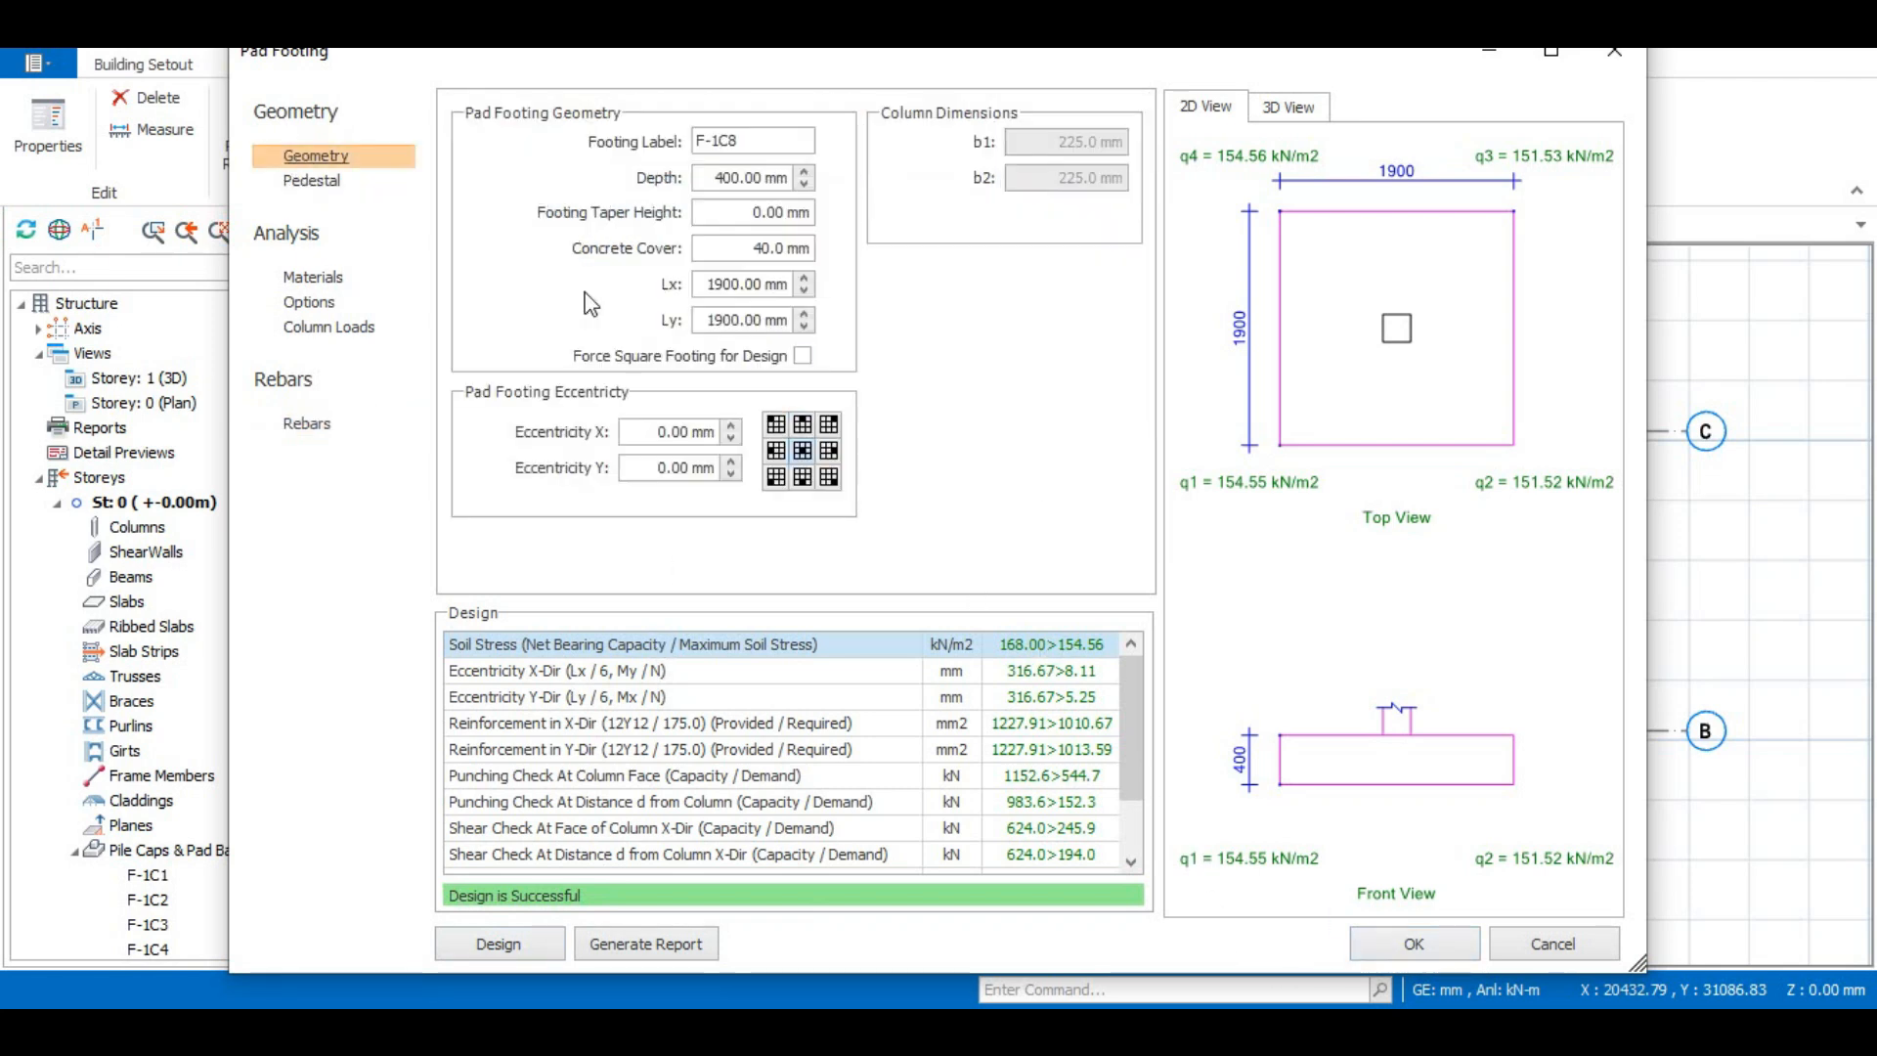
left_click(1419, 943)
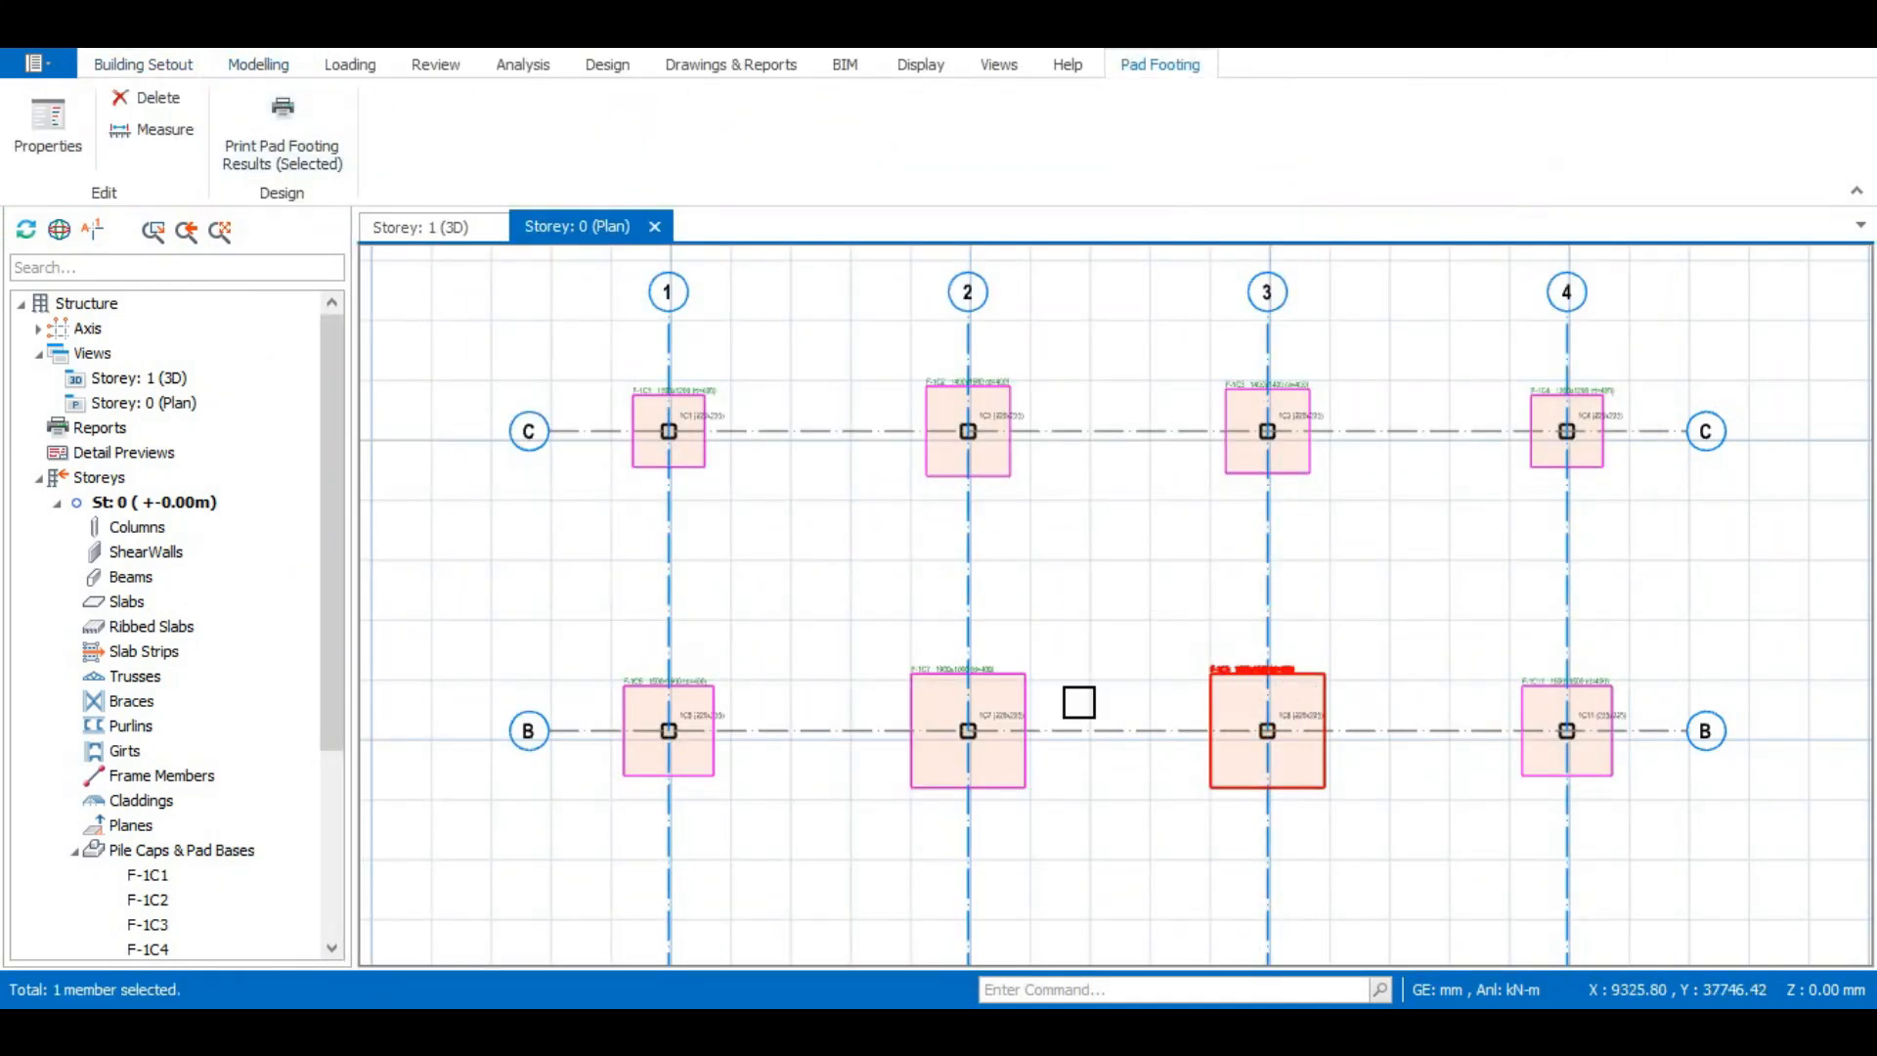
- Reopen the pad footing at grid B-3 and review its rebar quantities, diameters and spacing
double_click(1249, 672)
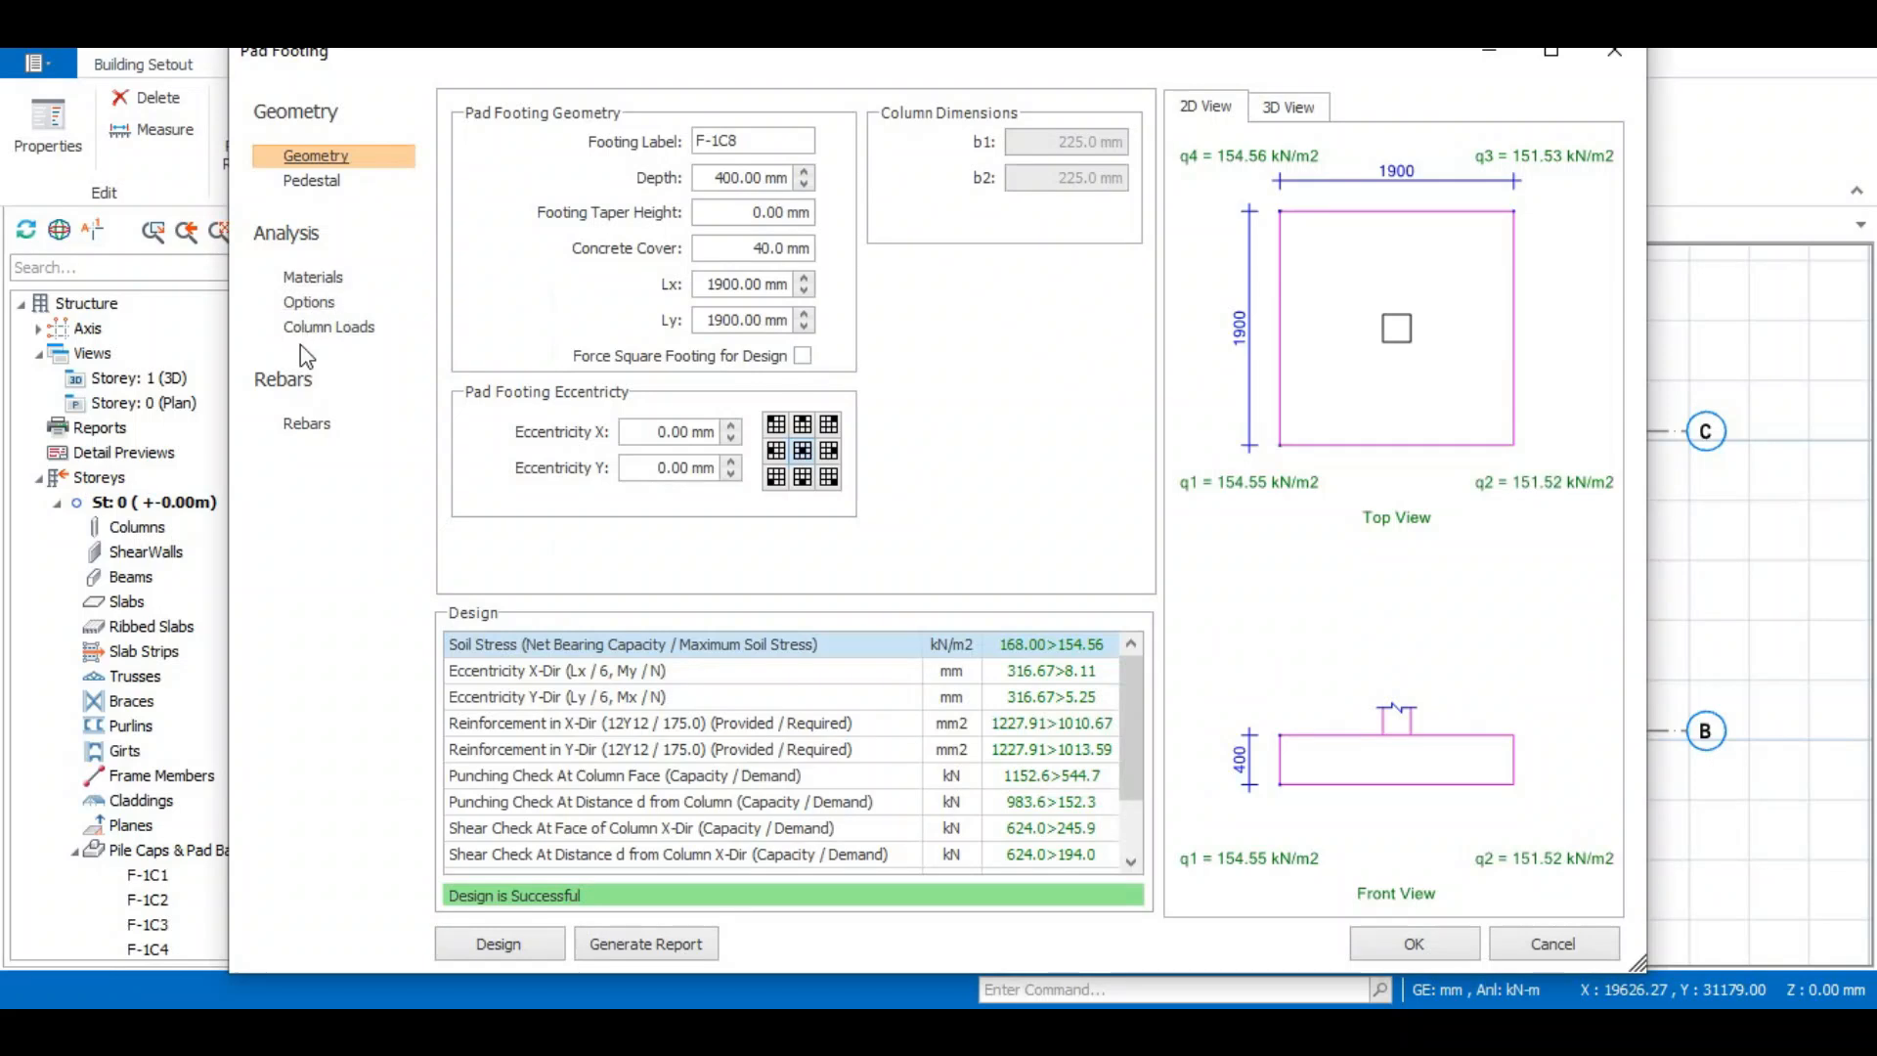
left_click(306, 424)
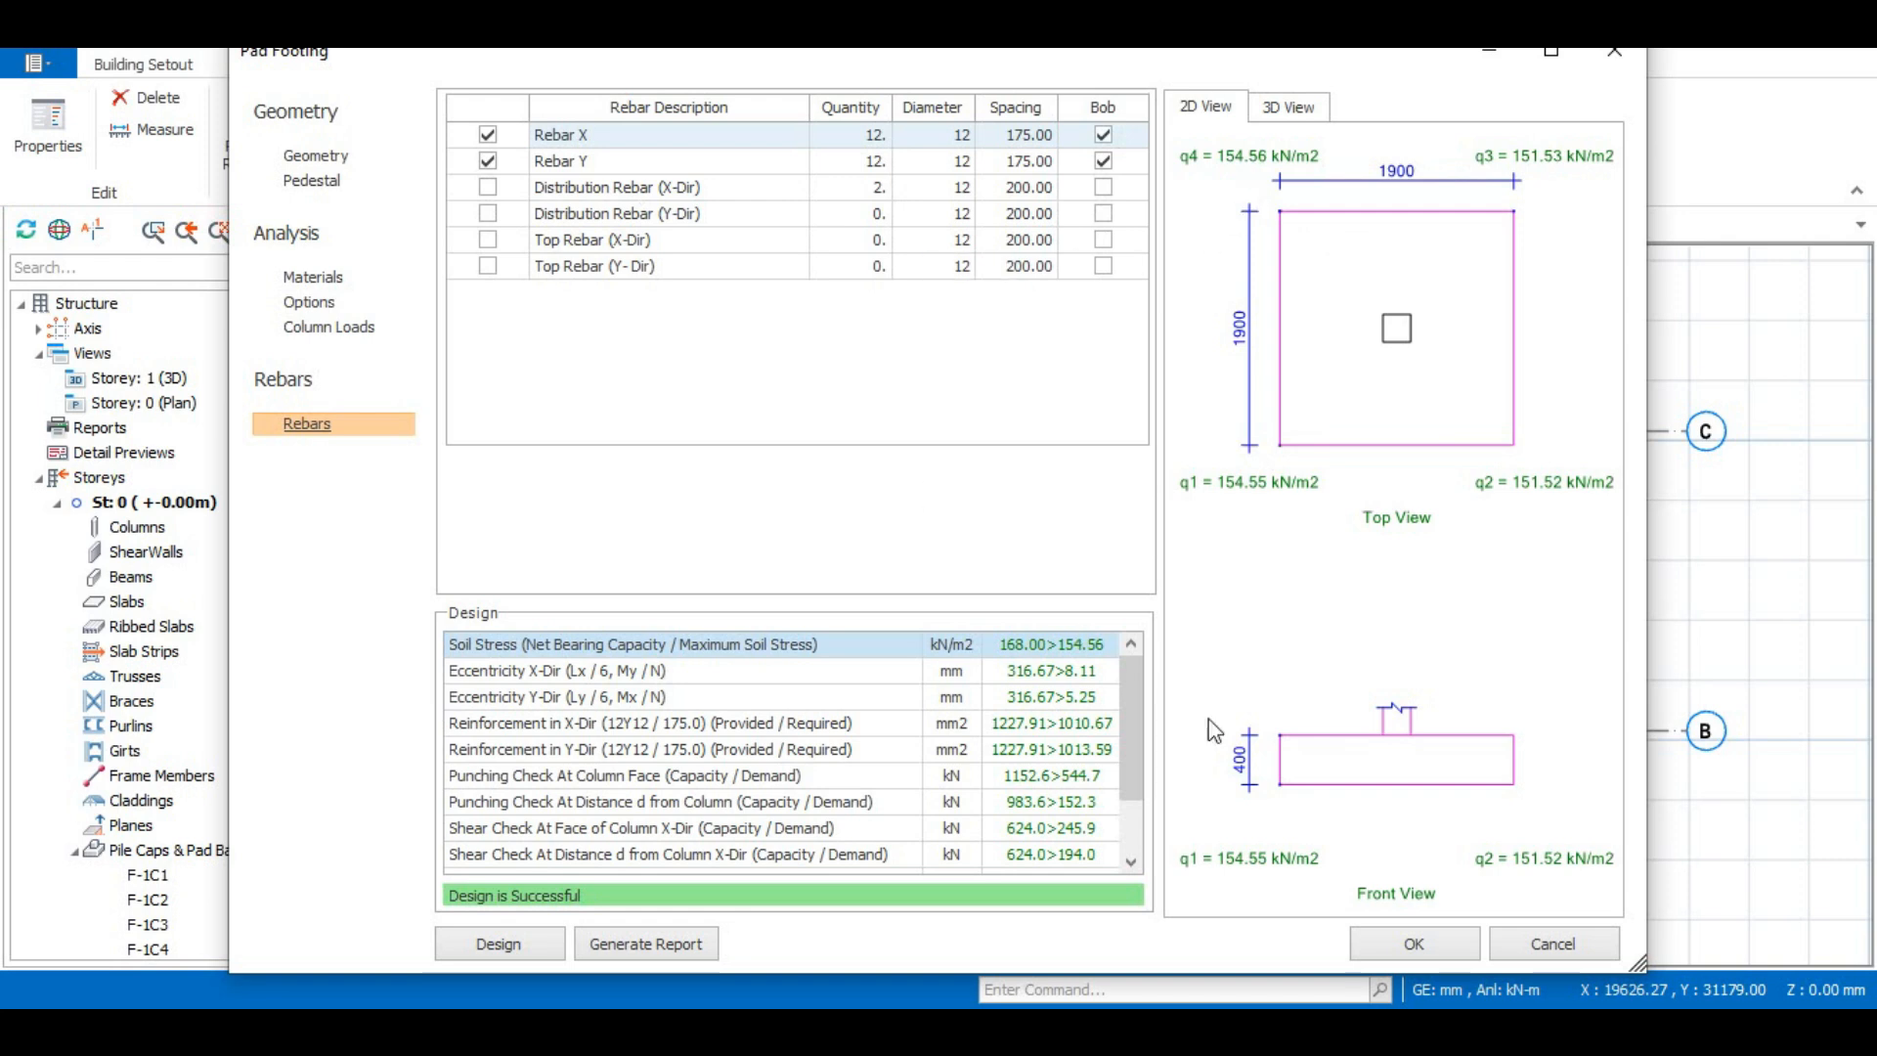
left_click(1414, 945)
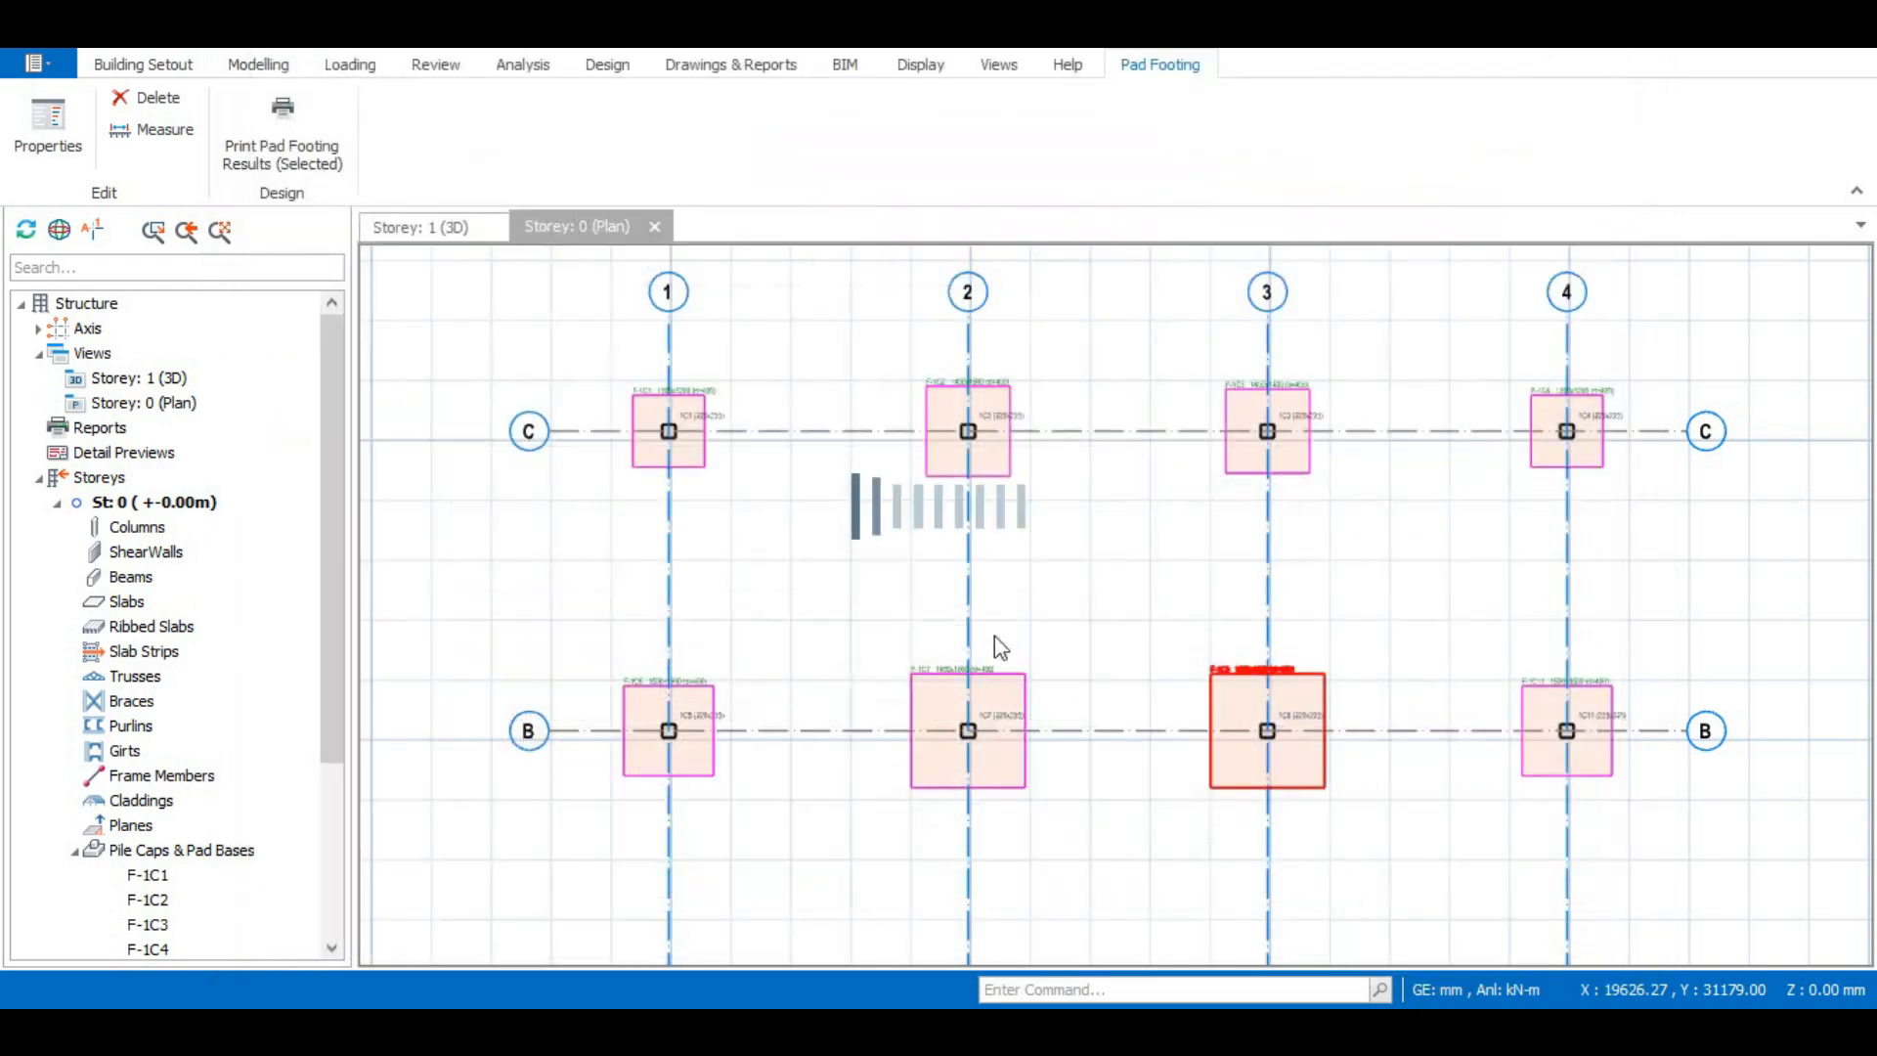
- Examine the design status of the columns, beams and footings in the Storey 1 3D view
left_click(588, 71)
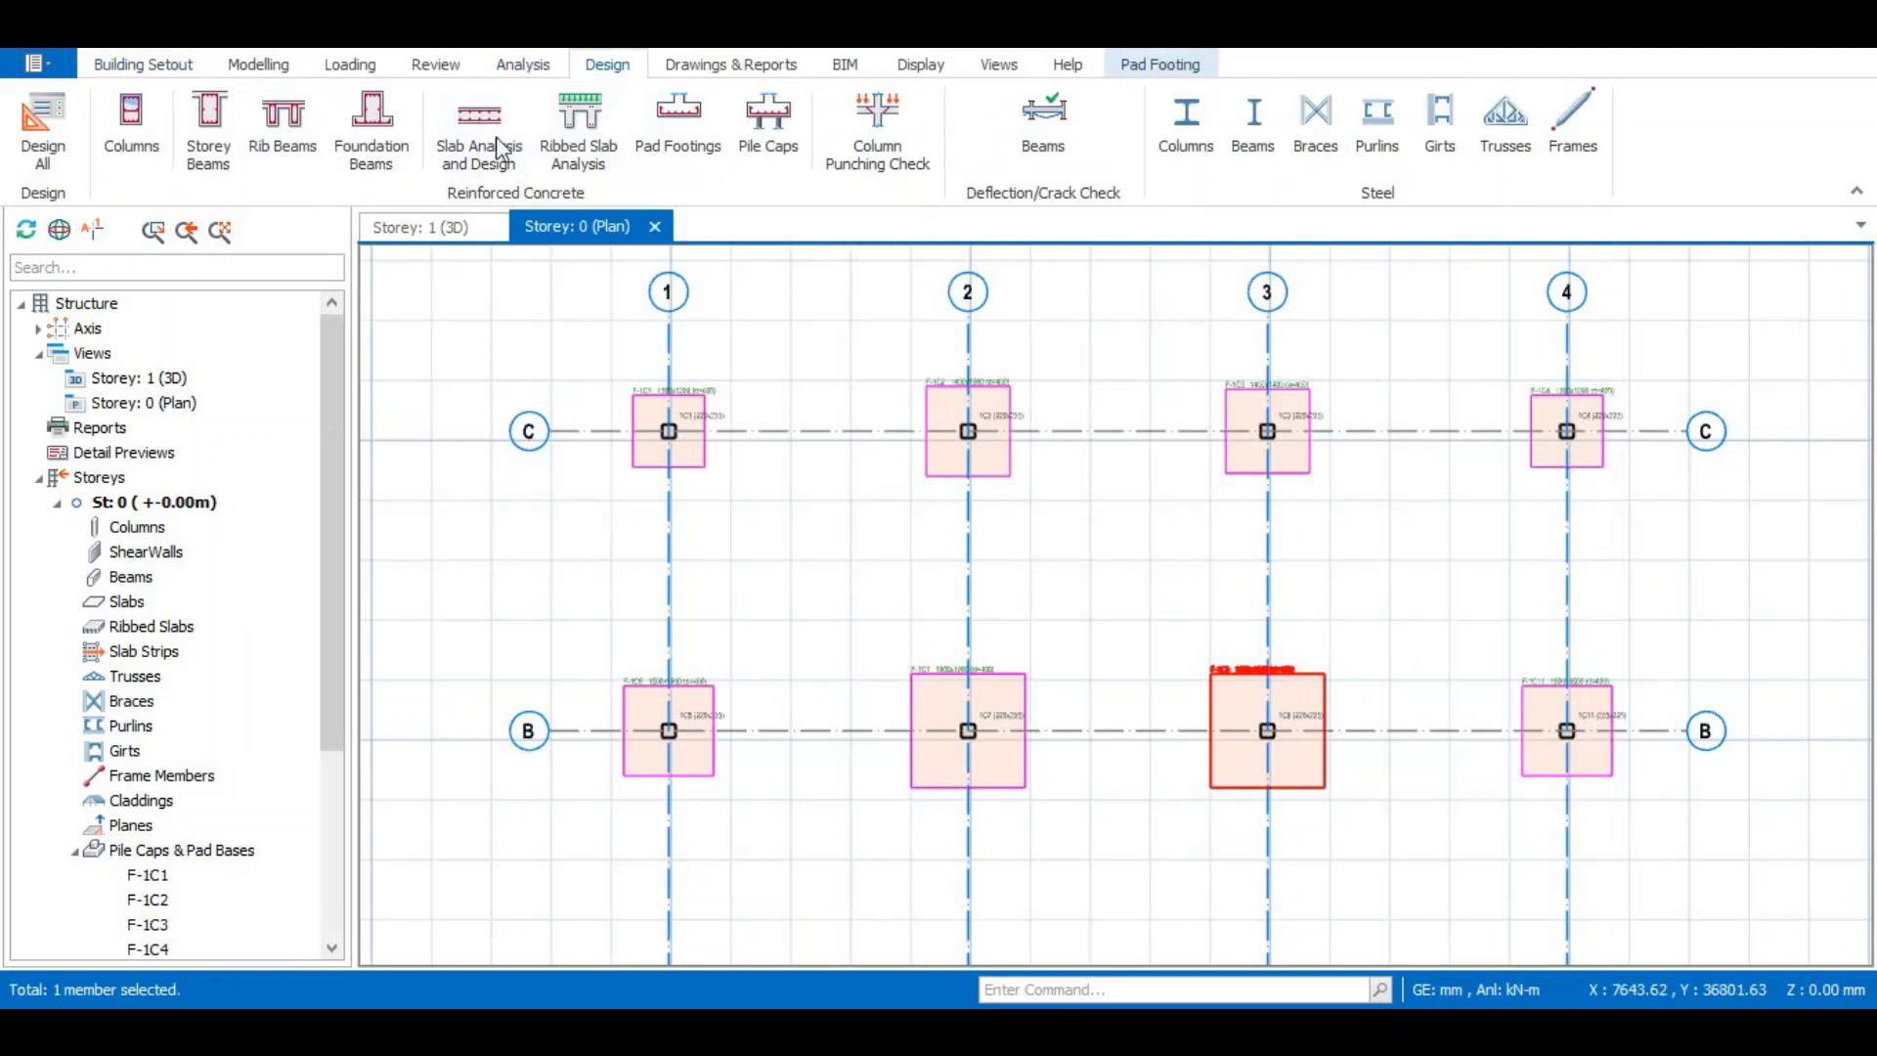
left_click(435, 66)
left_click(458, 233)
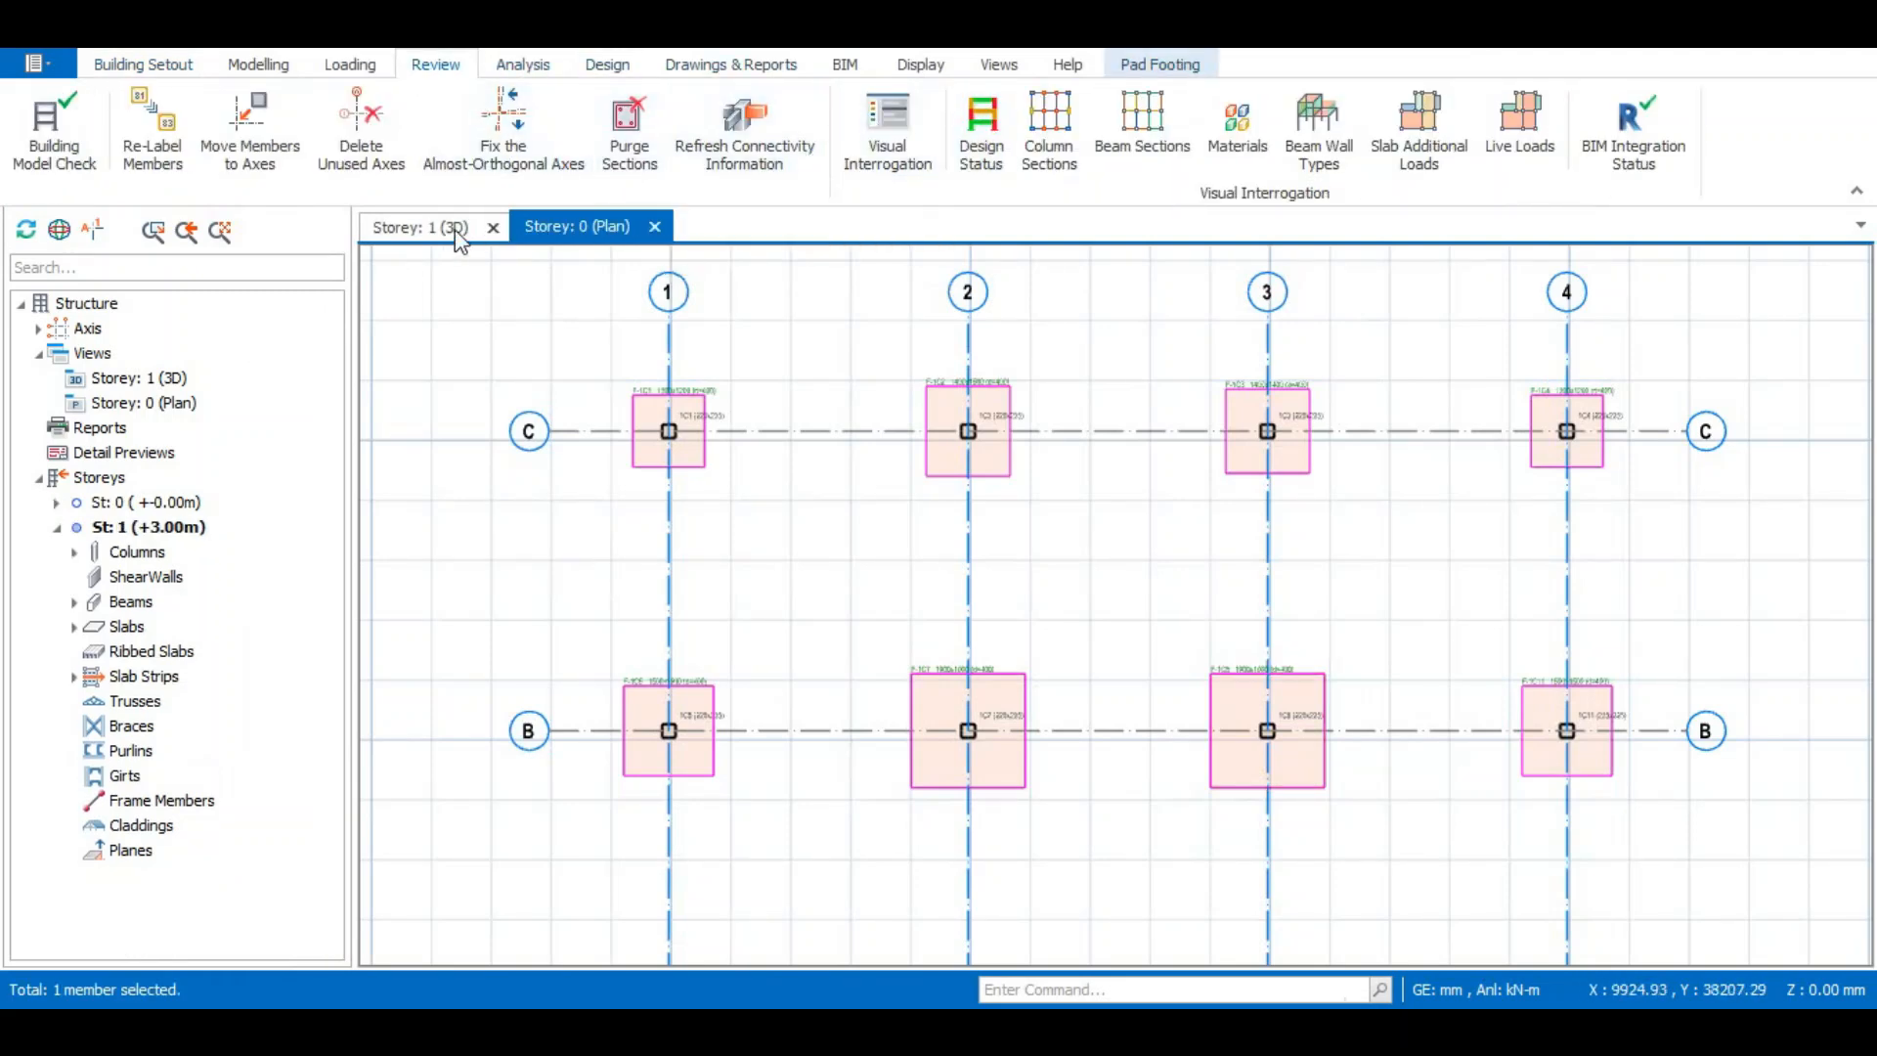
middle_click_drag(1115, 611, 1162, 580)
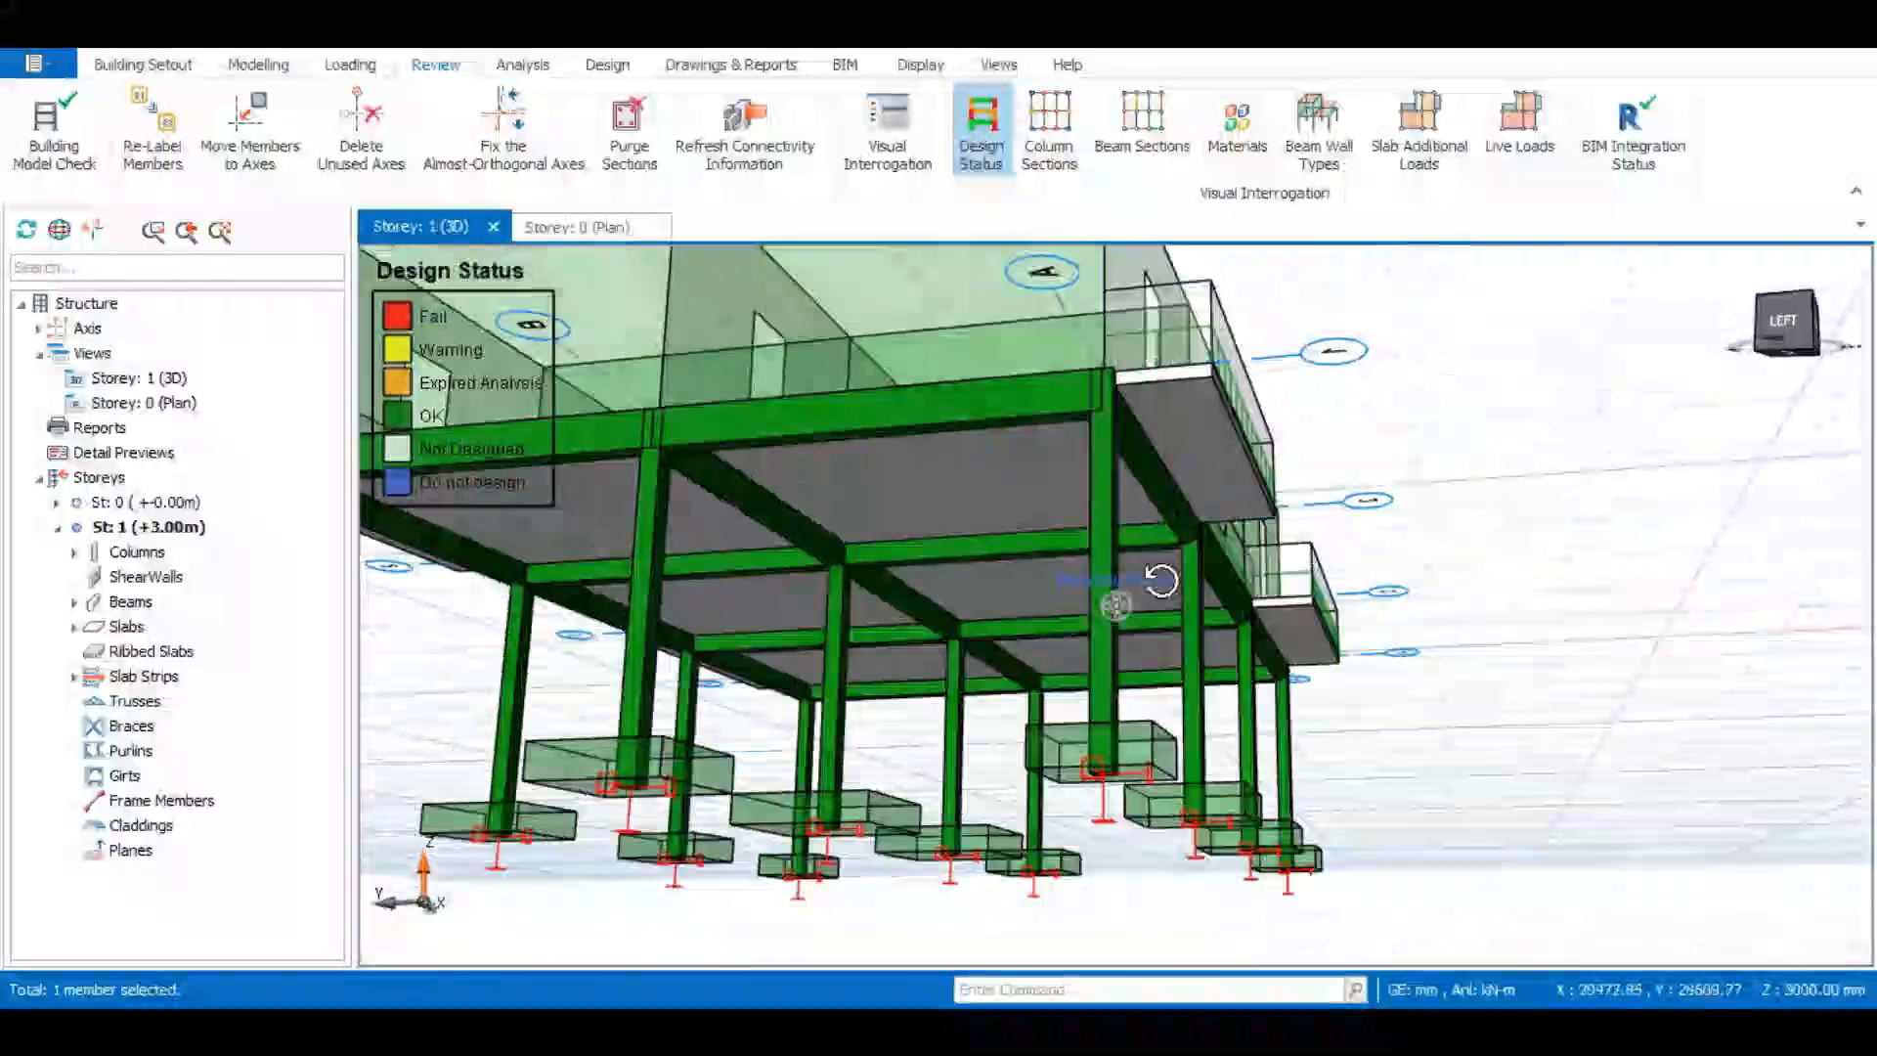
right_click_drag(1161, 581, 1038, 642)
left_click(1853, 857)
scroll(1359, 665, "down", 3)
right_click_drag(1340, 708, 1388, 680)
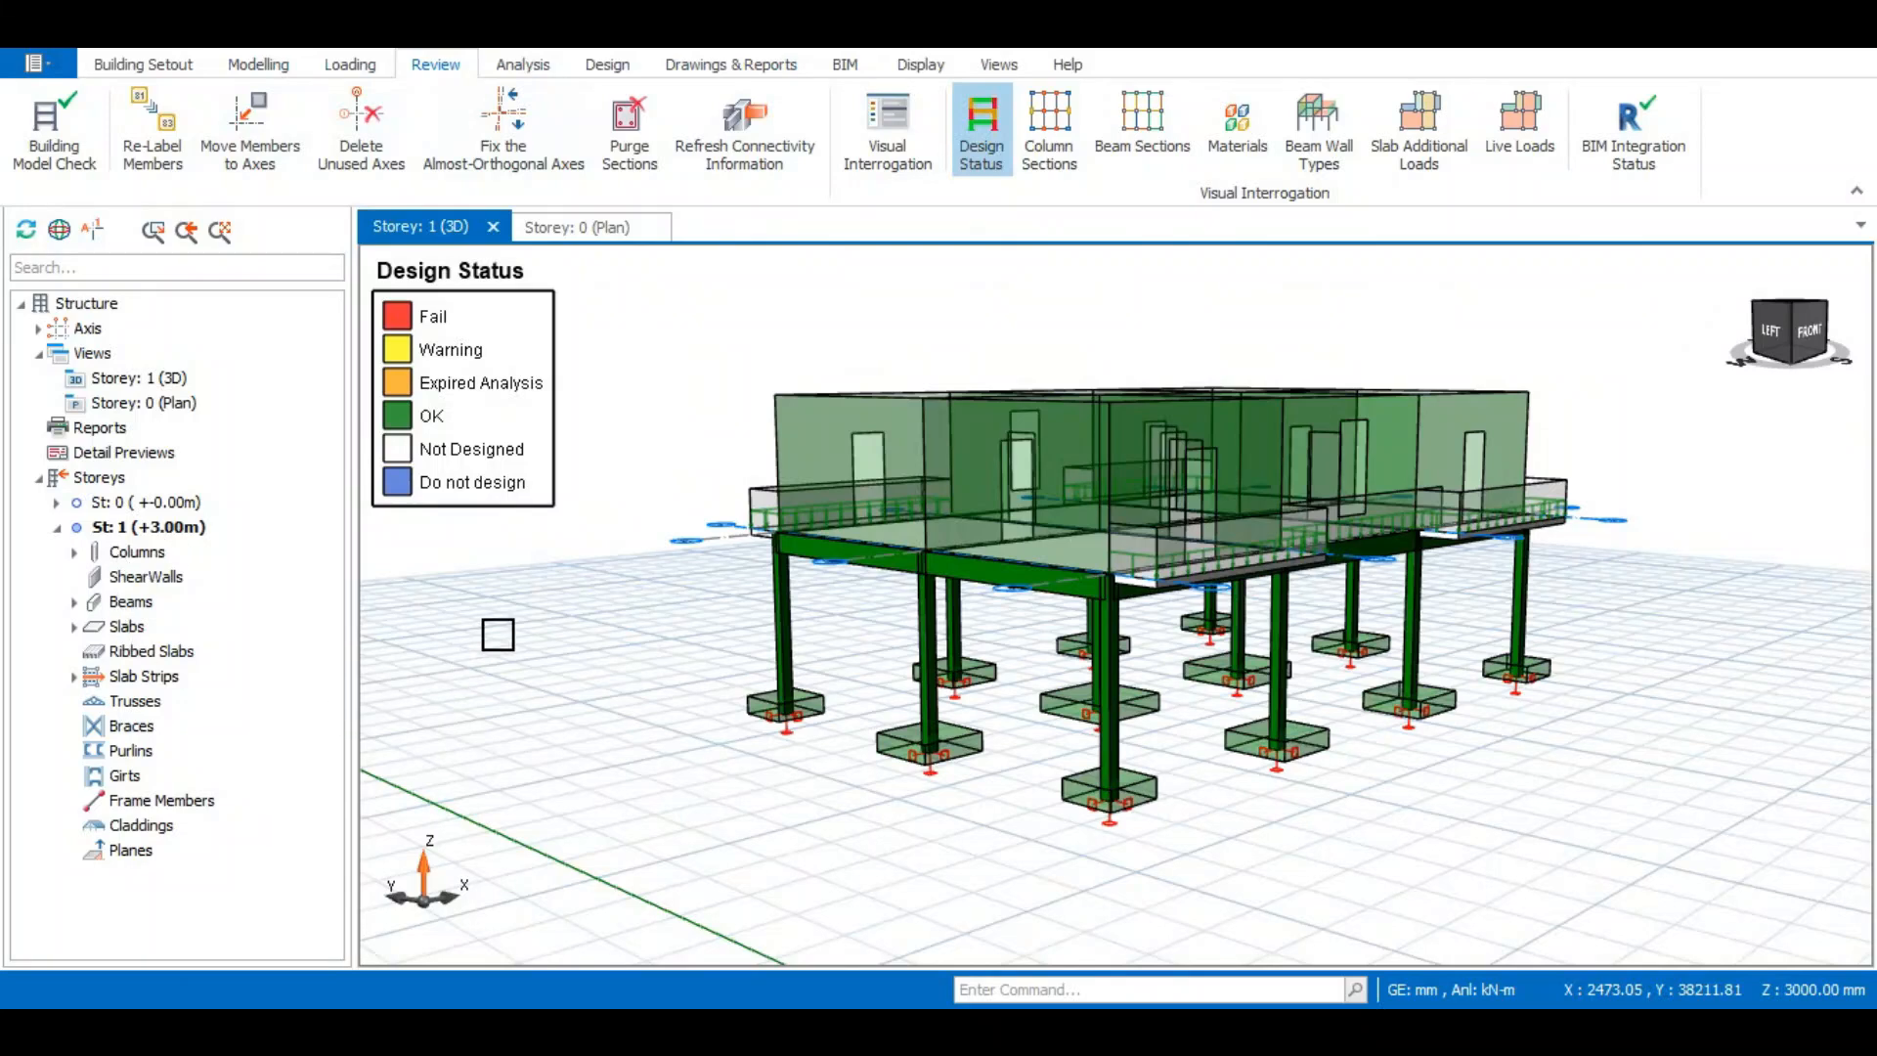
- In the Storey 0 plan, select pad footings F-1C1 to F-1C12 and open them in the Pad Footing Batch Design
left_click(586, 227)
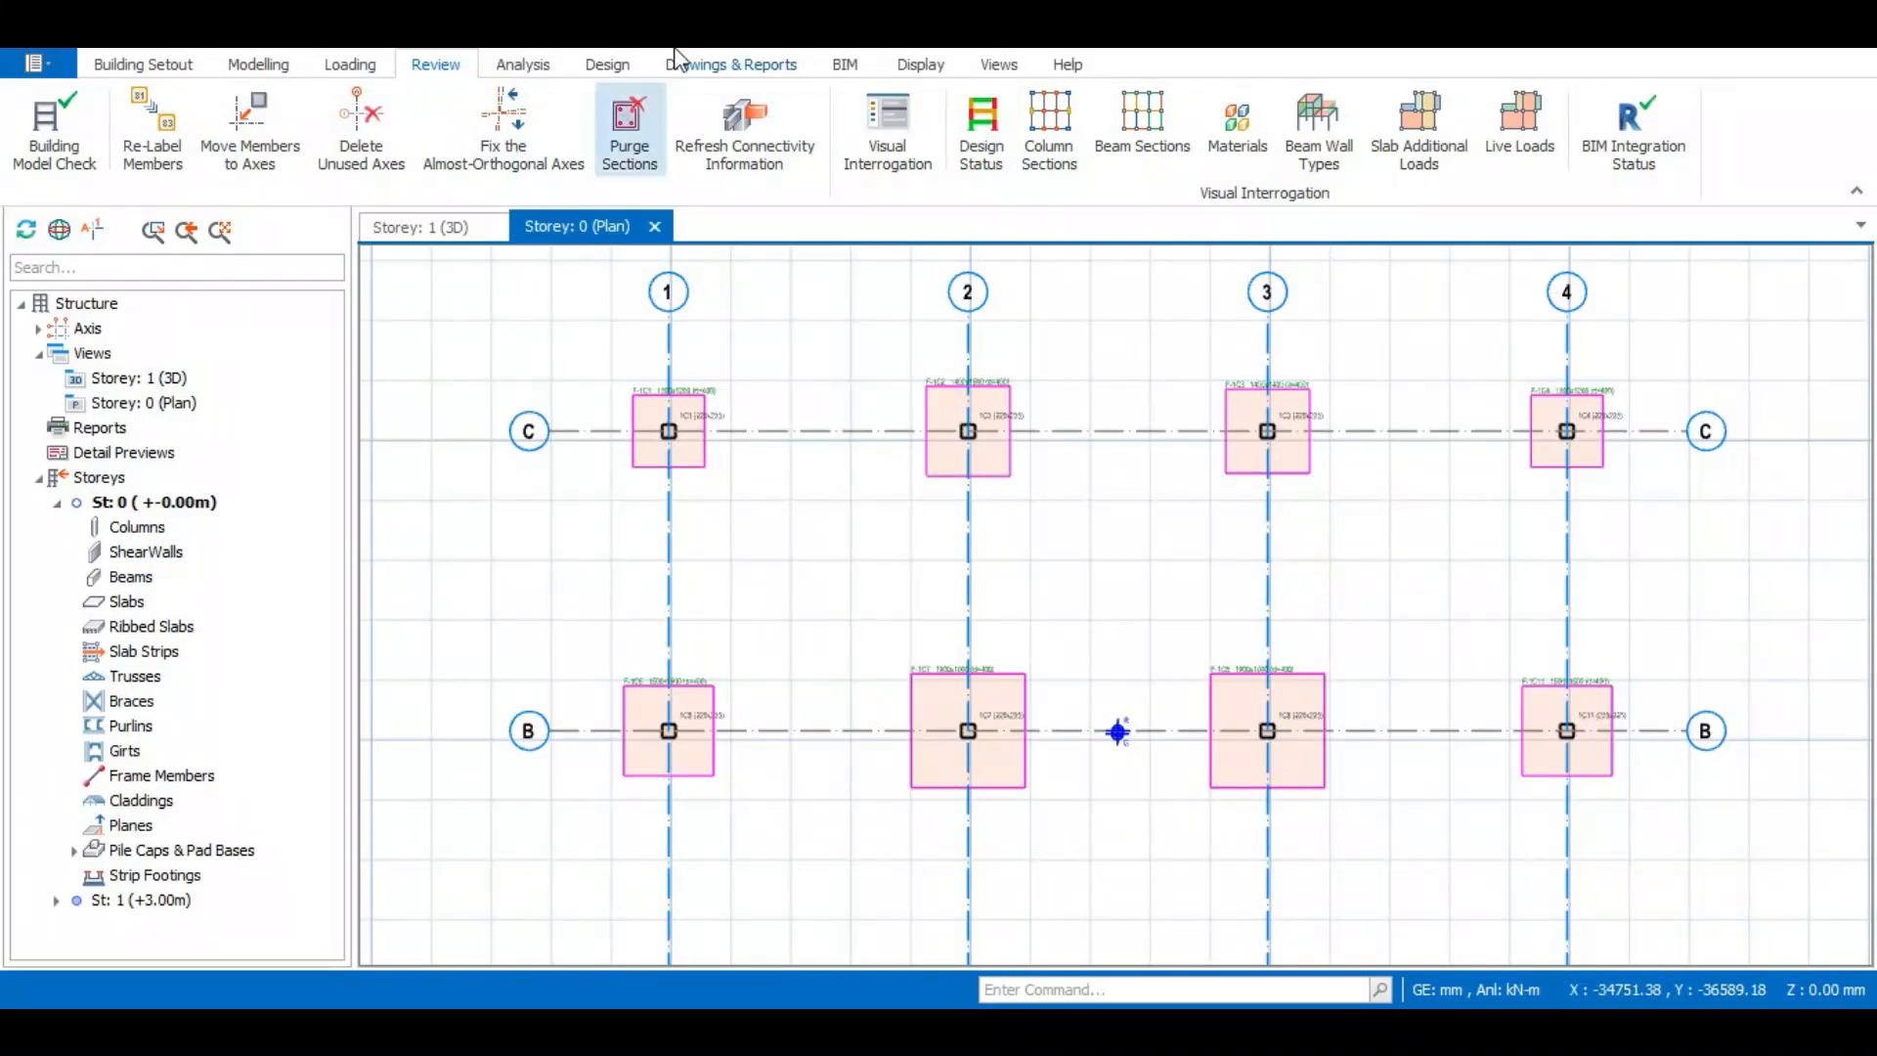
scroll(775, 414, "down", 2)
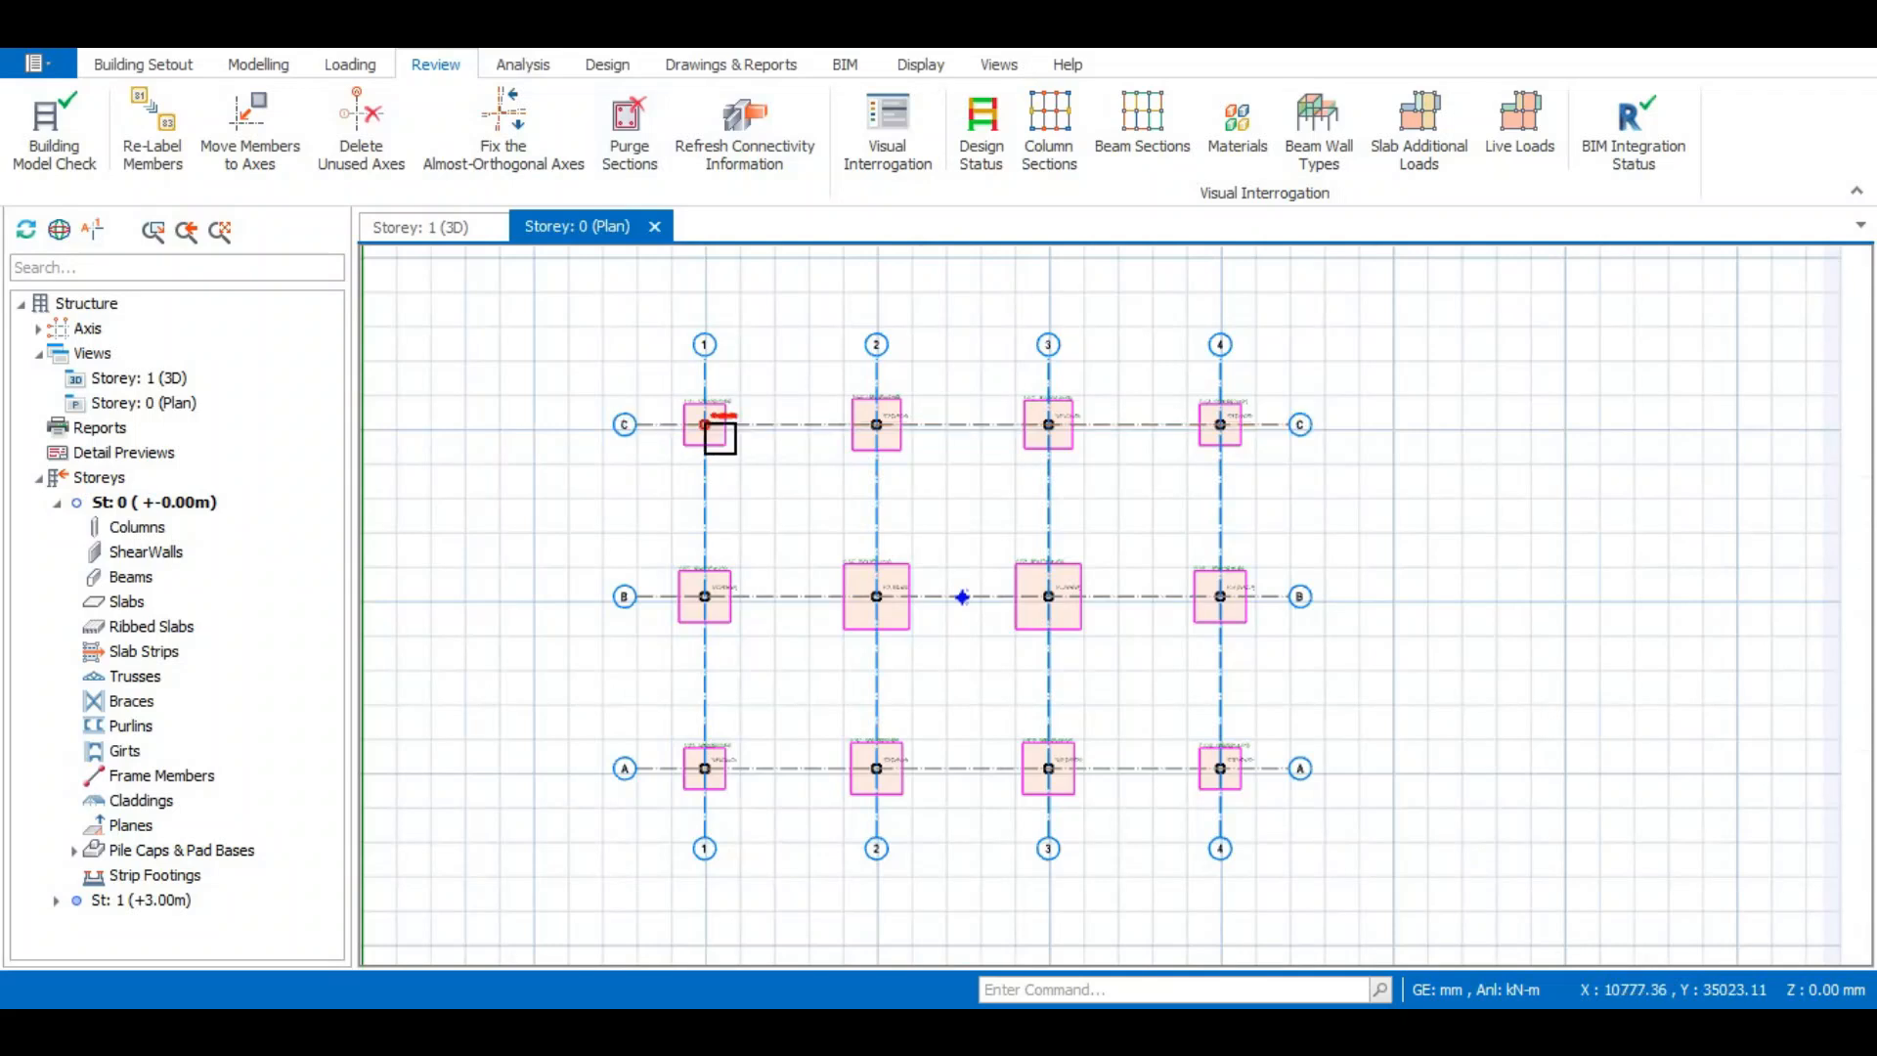
scroll(717, 436, "up", 1)
left_click(156, 877)
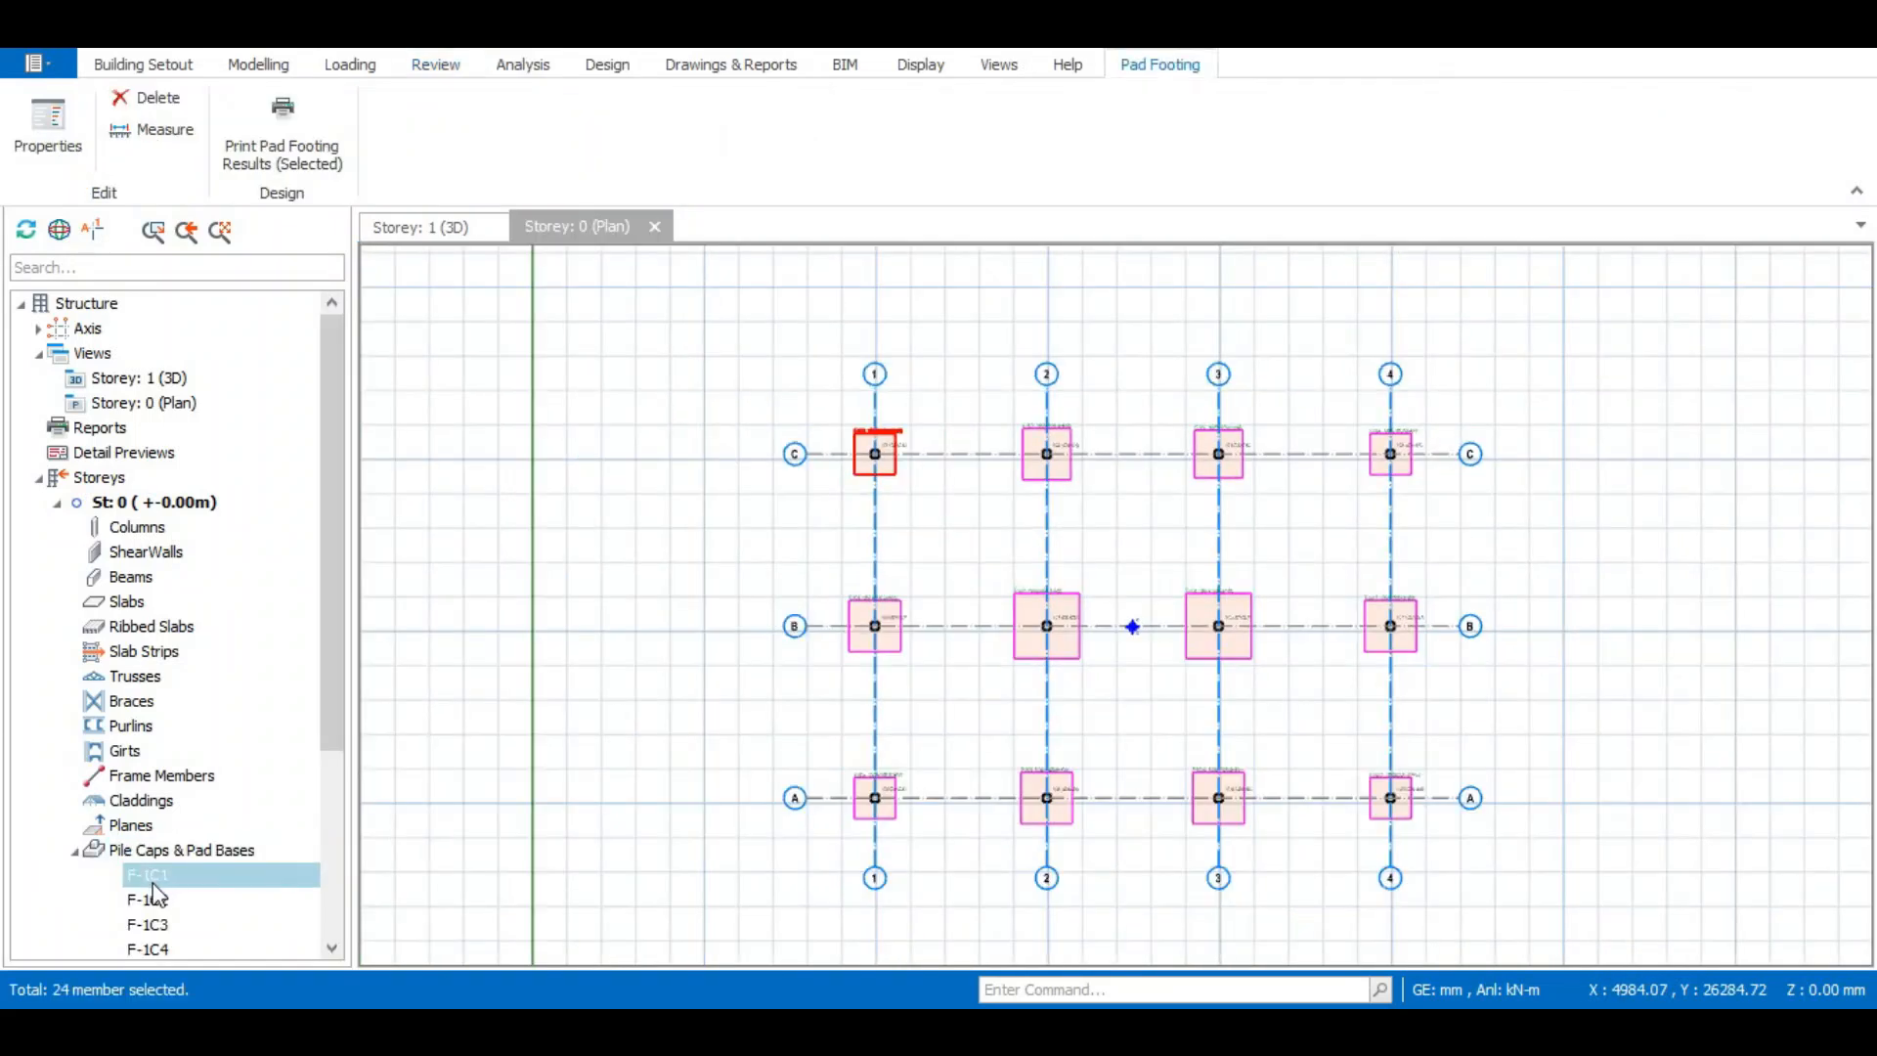
scroll(180, 854, "down", 4)
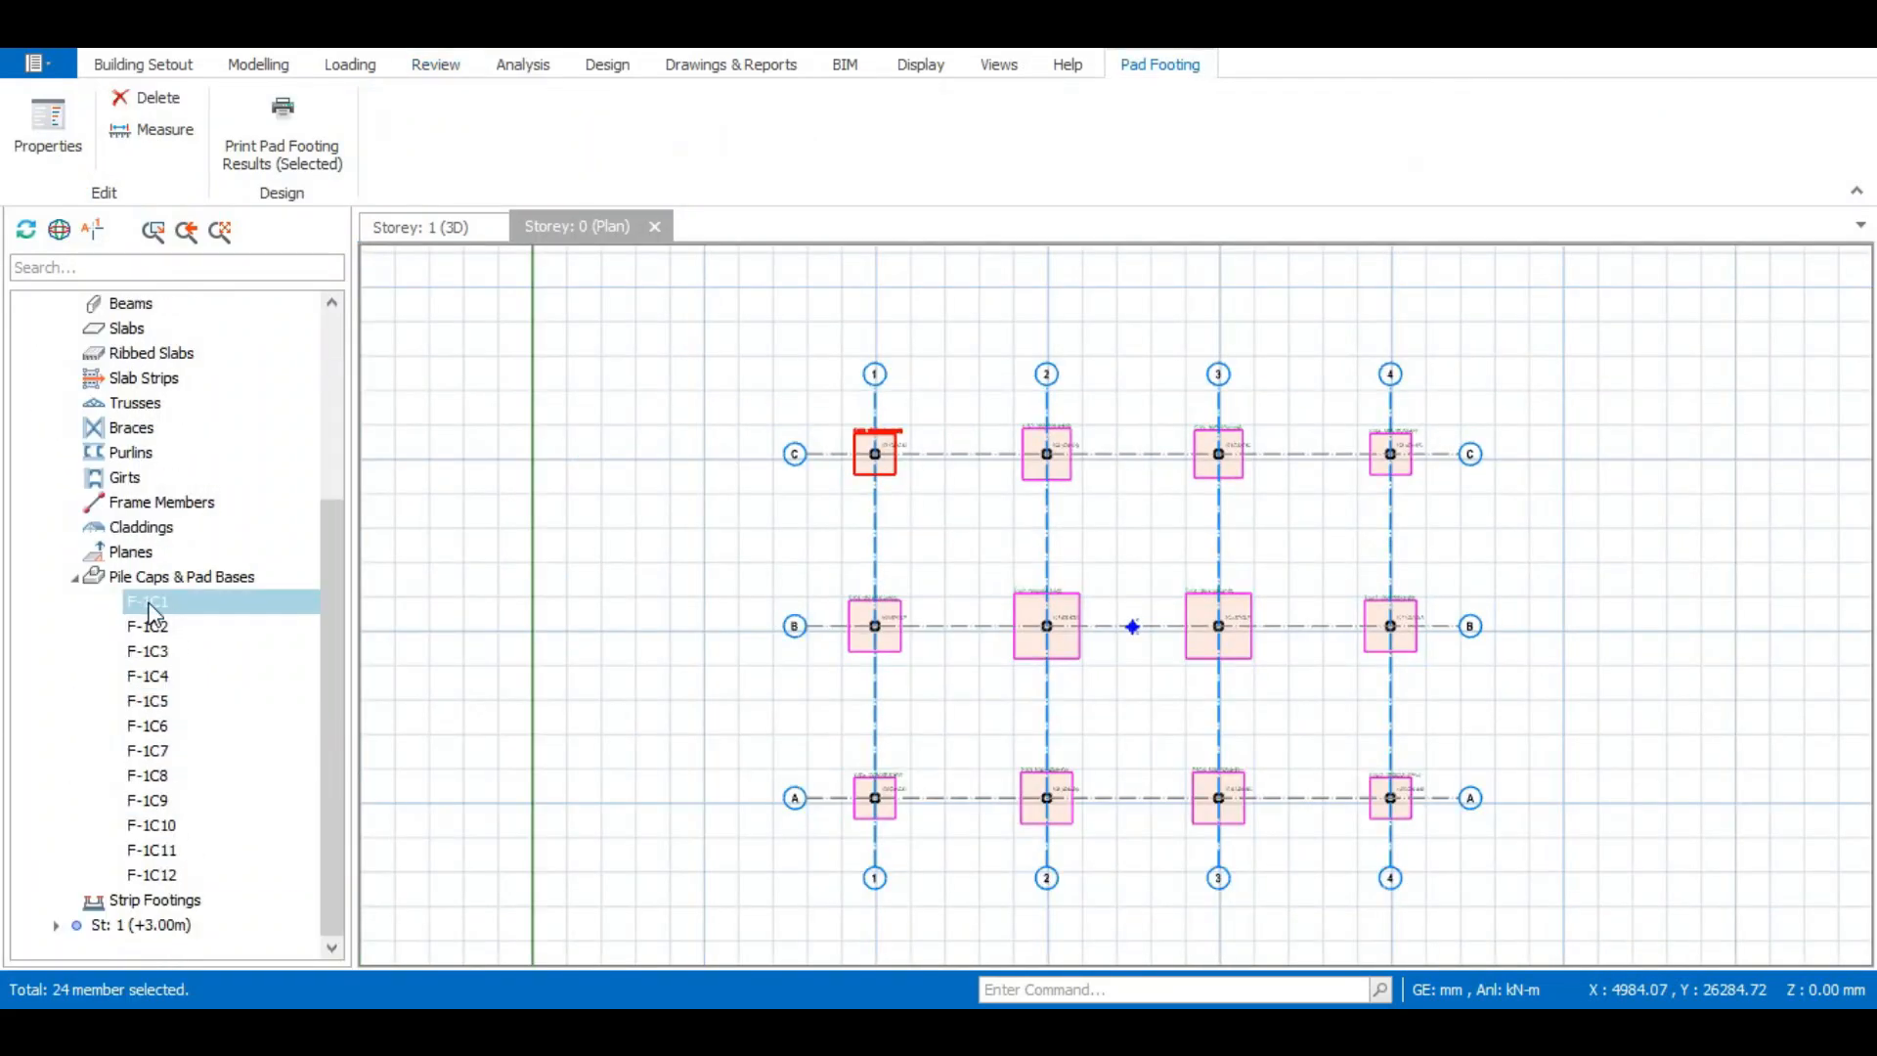
left_click(160, 875, "shift")
right_click(227, 689)
left_click(354, 706)
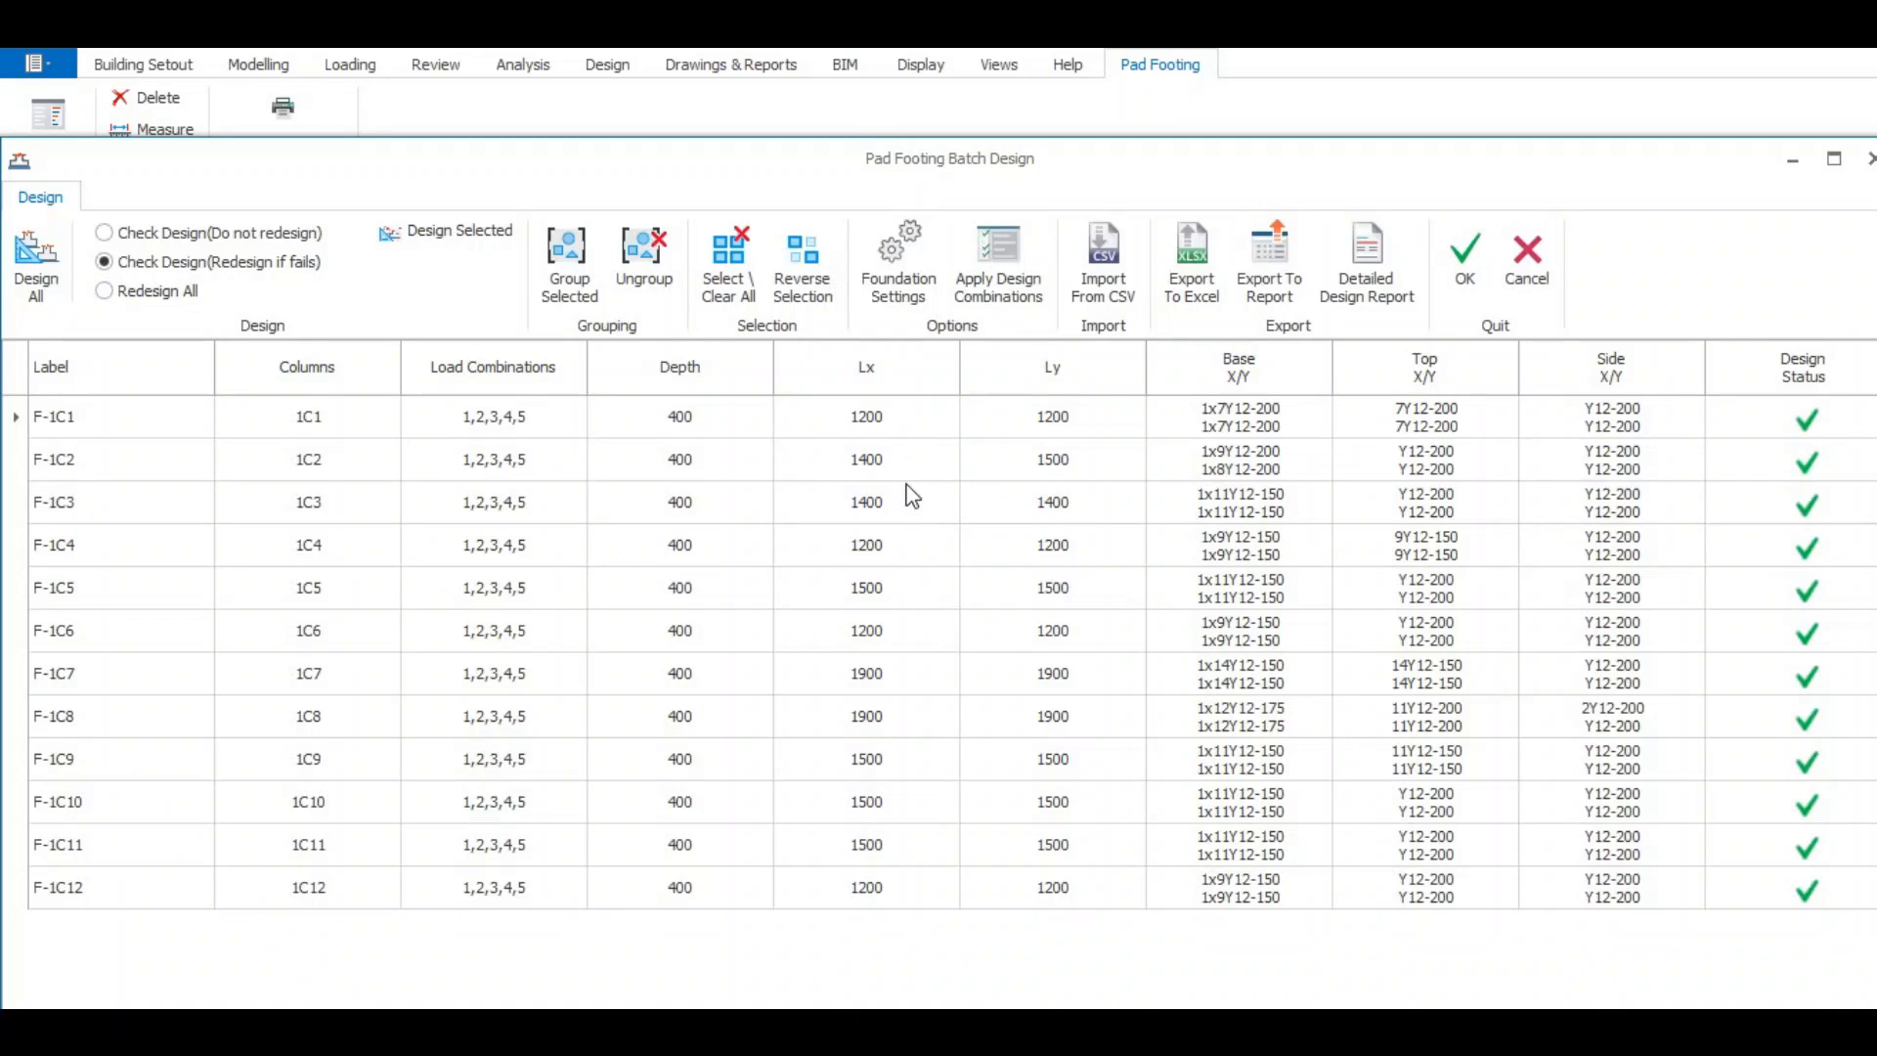
- Check footing F-1C5's depth and plan dimensions, and open its rebar settings from the base reinforcement entry
left_click(862, 590)
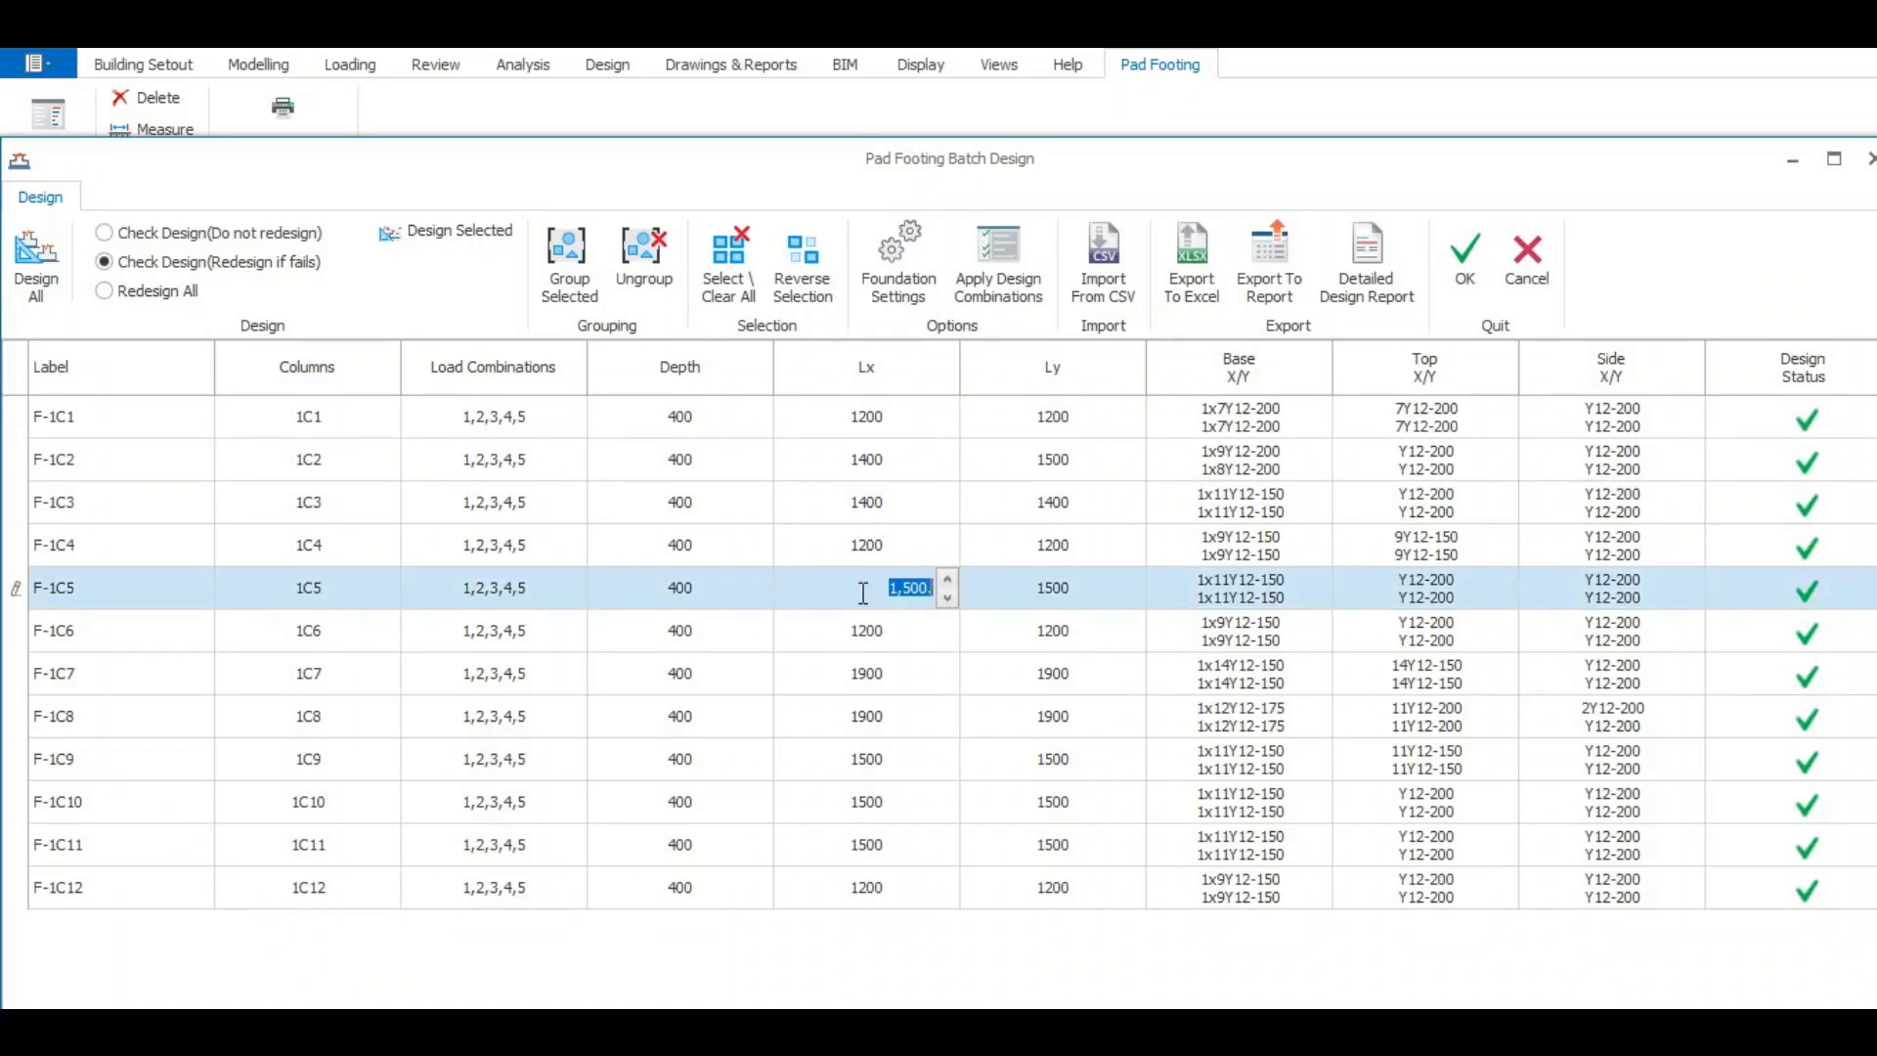
left_click(1071, 587)
left_click(698, 601)
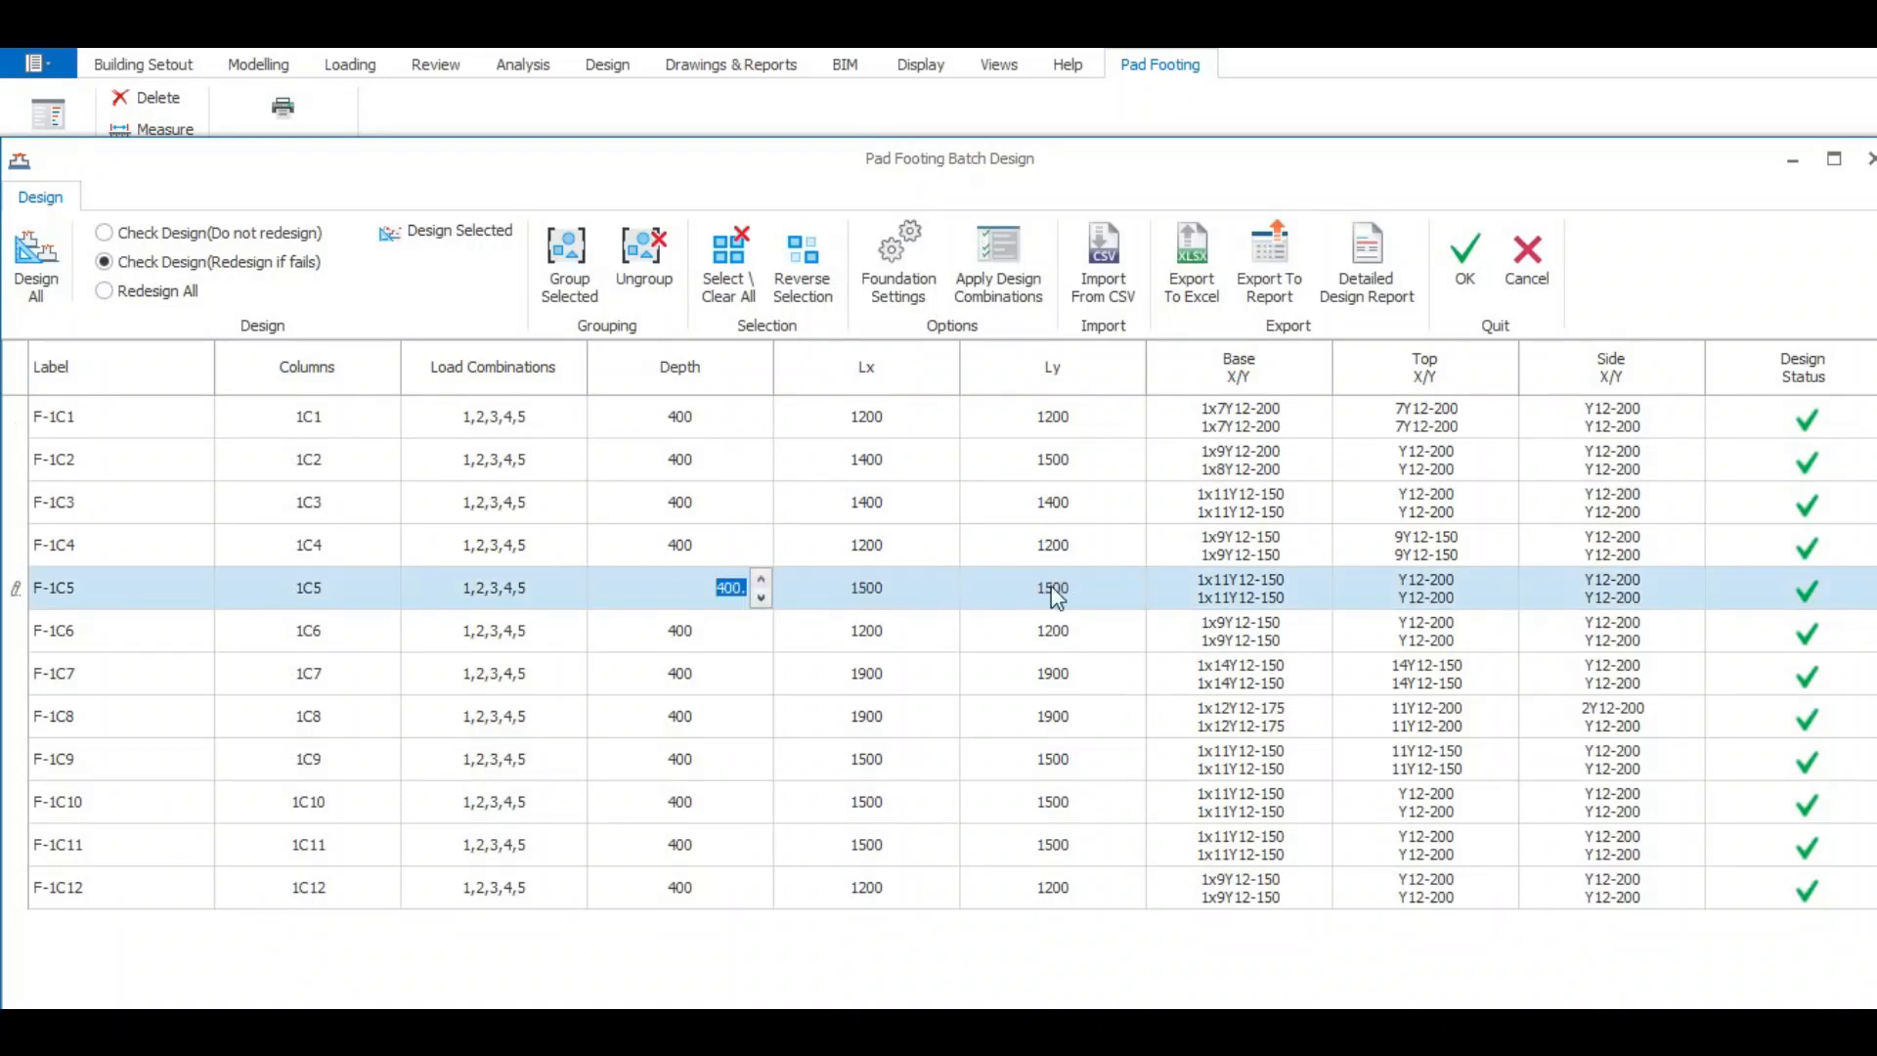
left_click(1236, 585)
double_click(1236, 585)
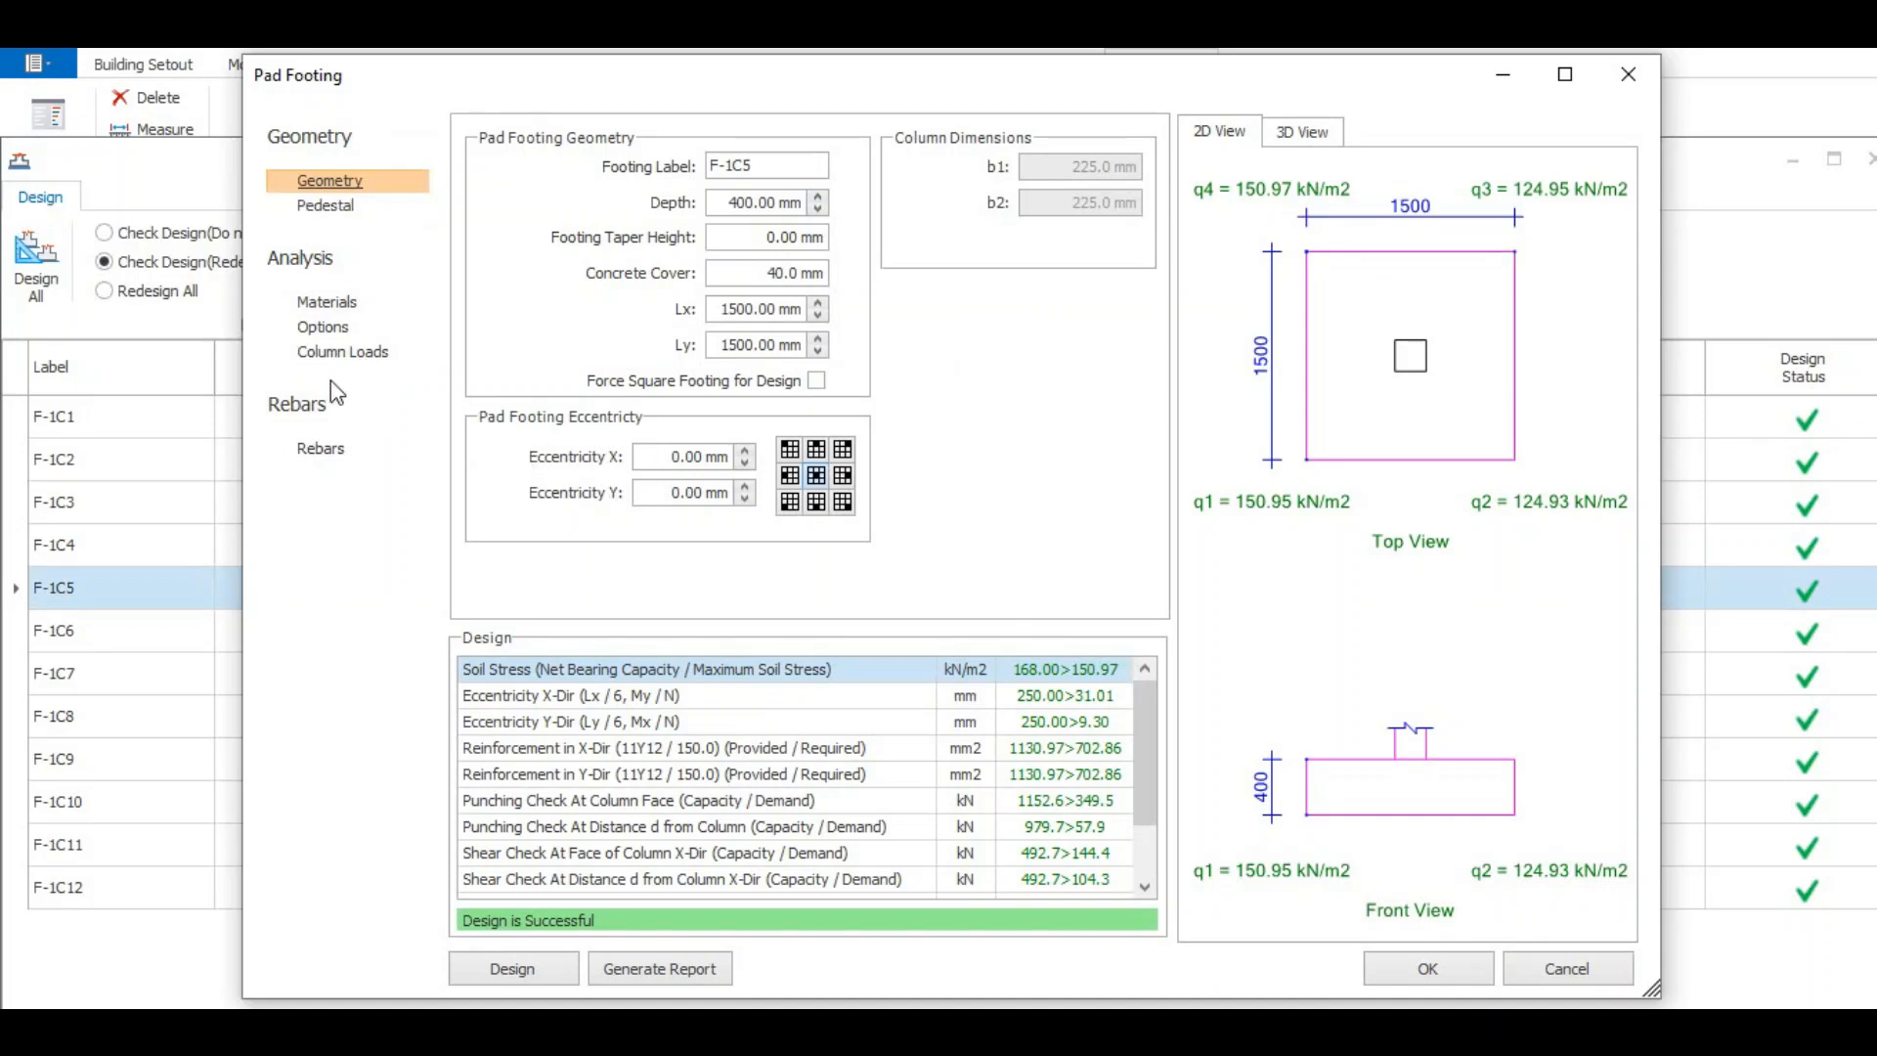
left_click(323, 450)
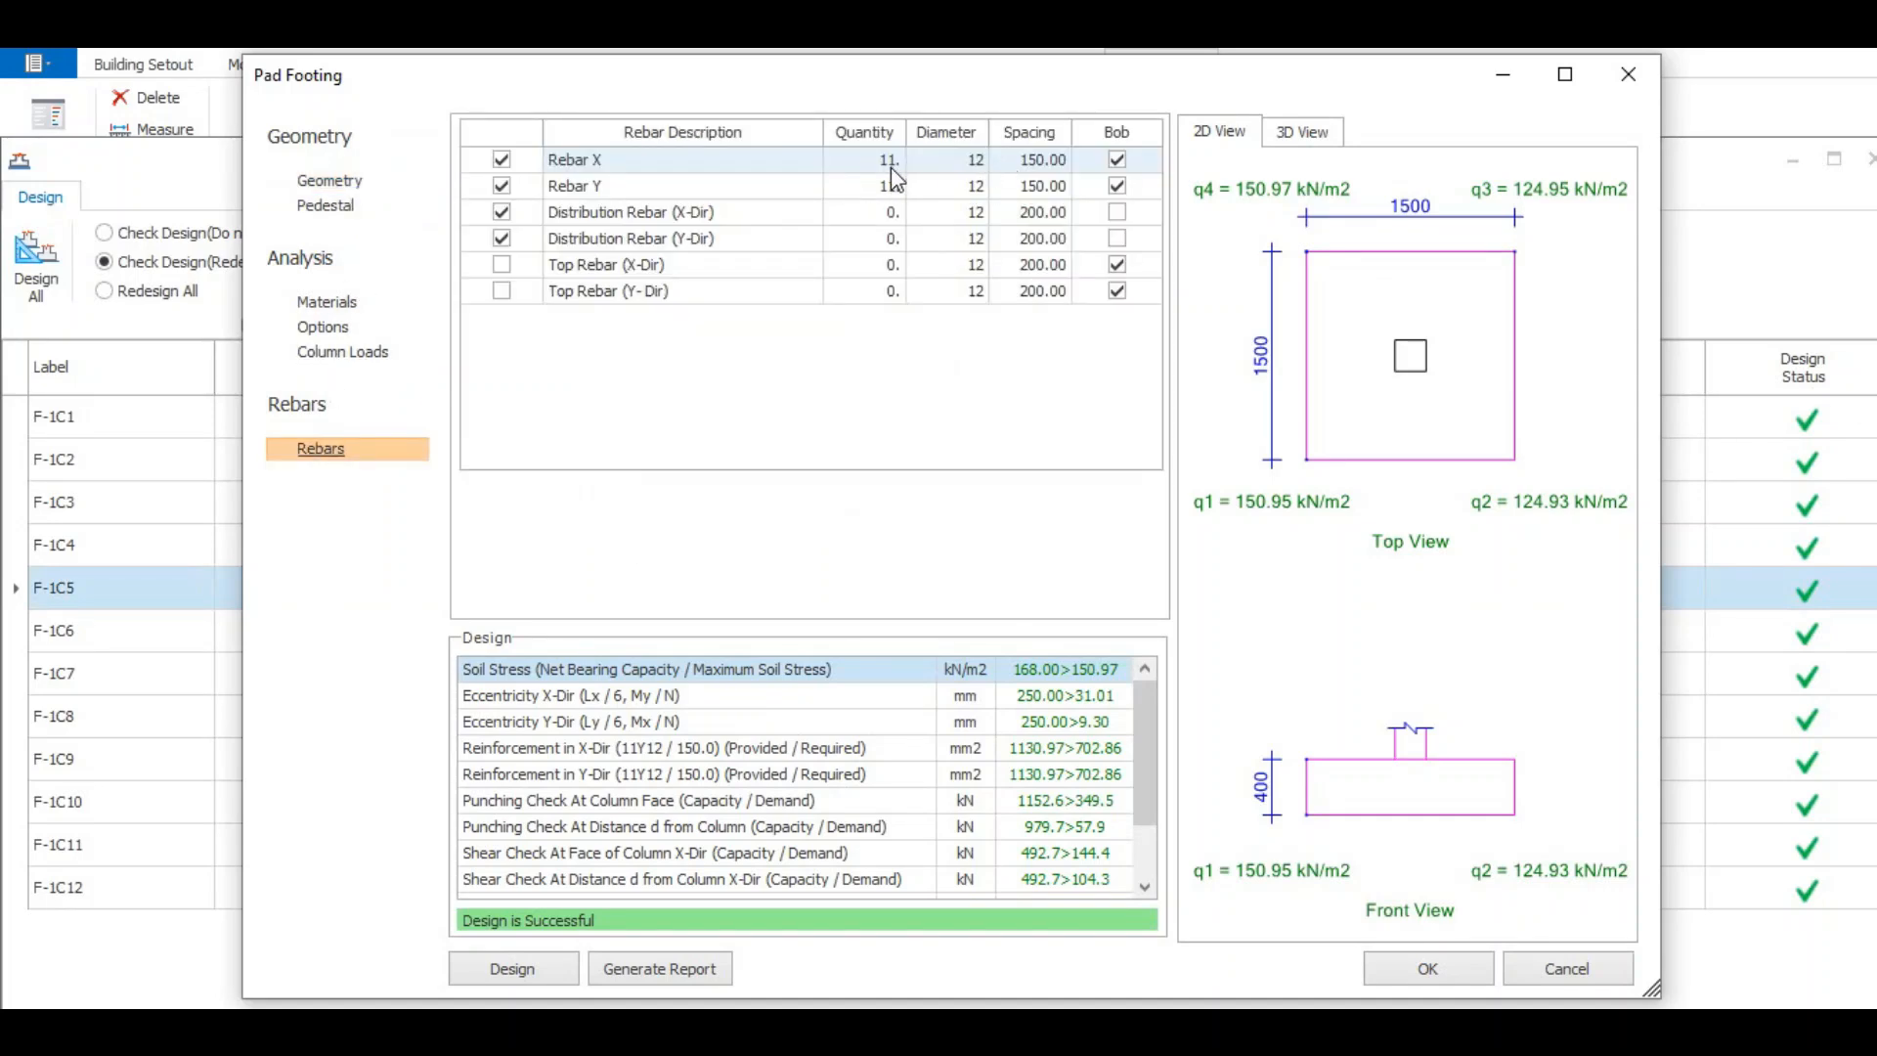
- Try to switch off the X and Y distribution rebars of footing F-1C5, leaving both top rebars disabled
left_click(502, 238)
left_click(502, 212)
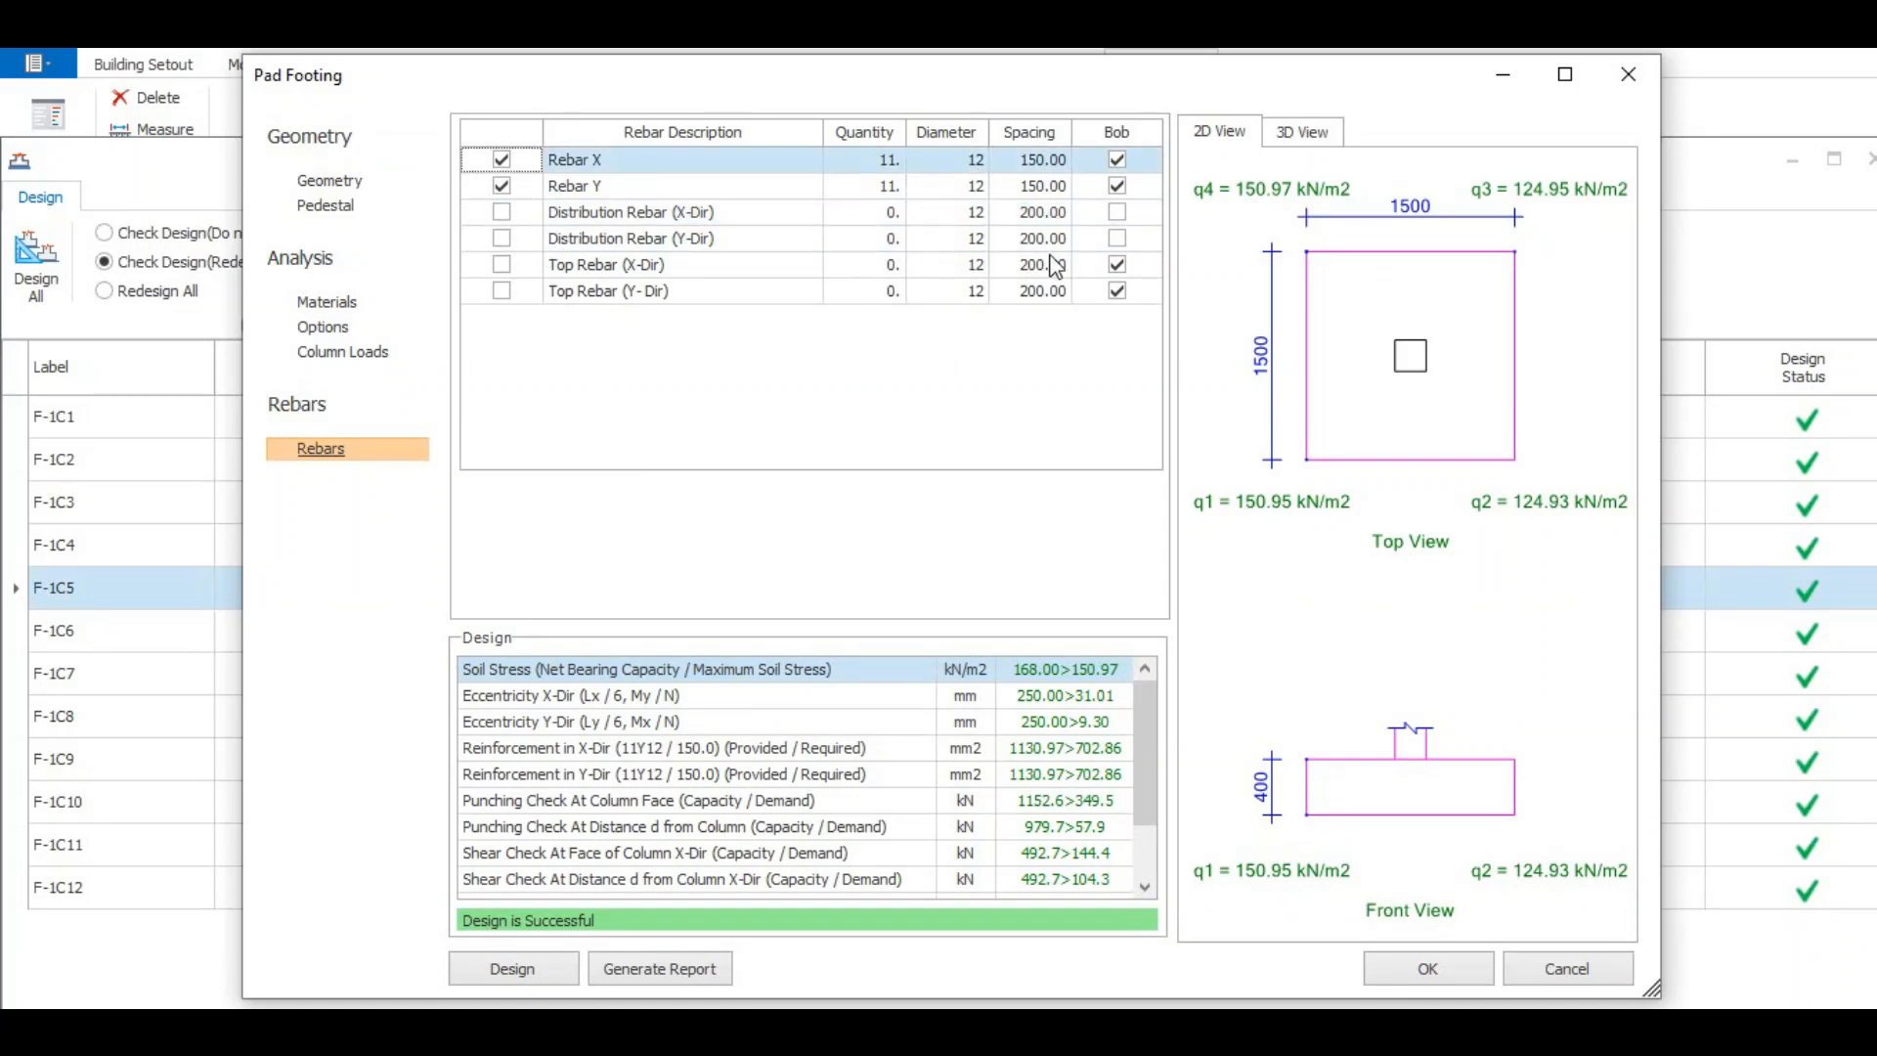
left_click(502, 265)
left_click(502, 265)
left_click(501, 291)
left_click(501, 291)
left_click(1439, 970)
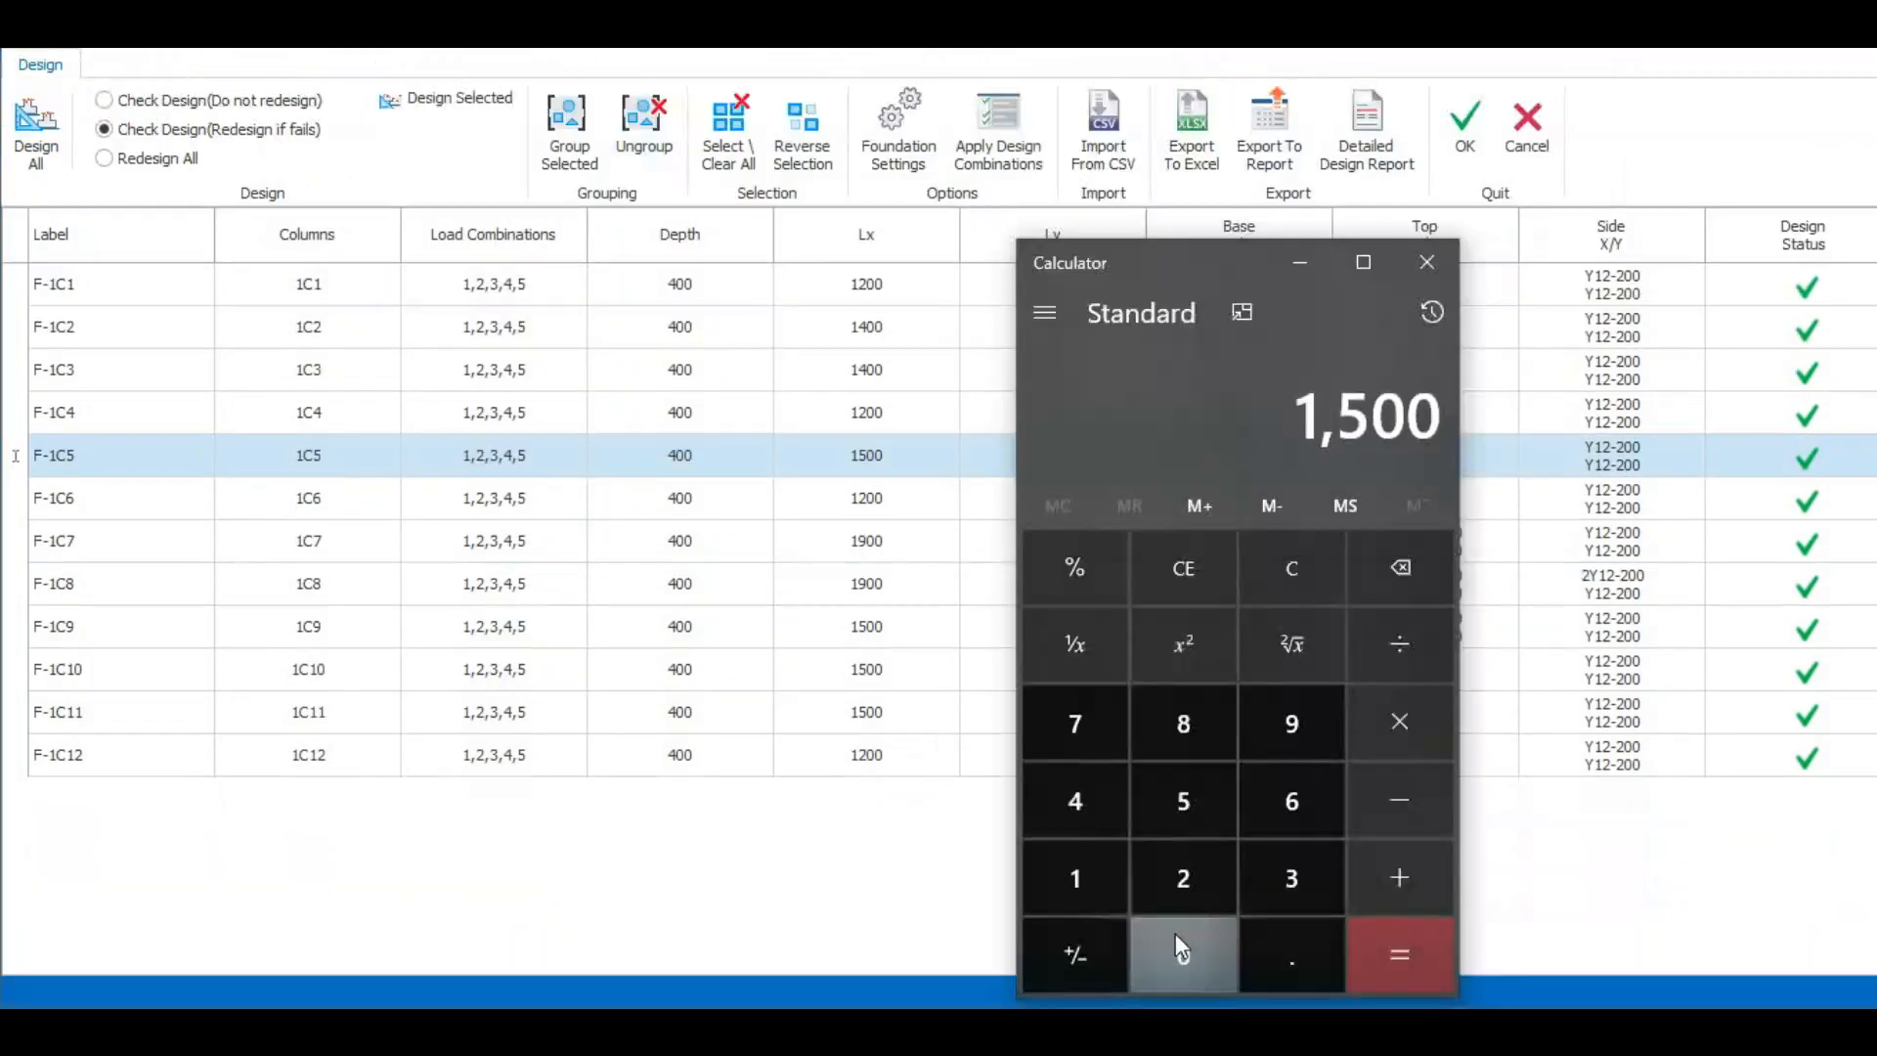
- Divide 1500 by 11 in Calculator to check the bar spacing, and return to the batch design table
left_click(1433, 644)
double_click(1072, 884)
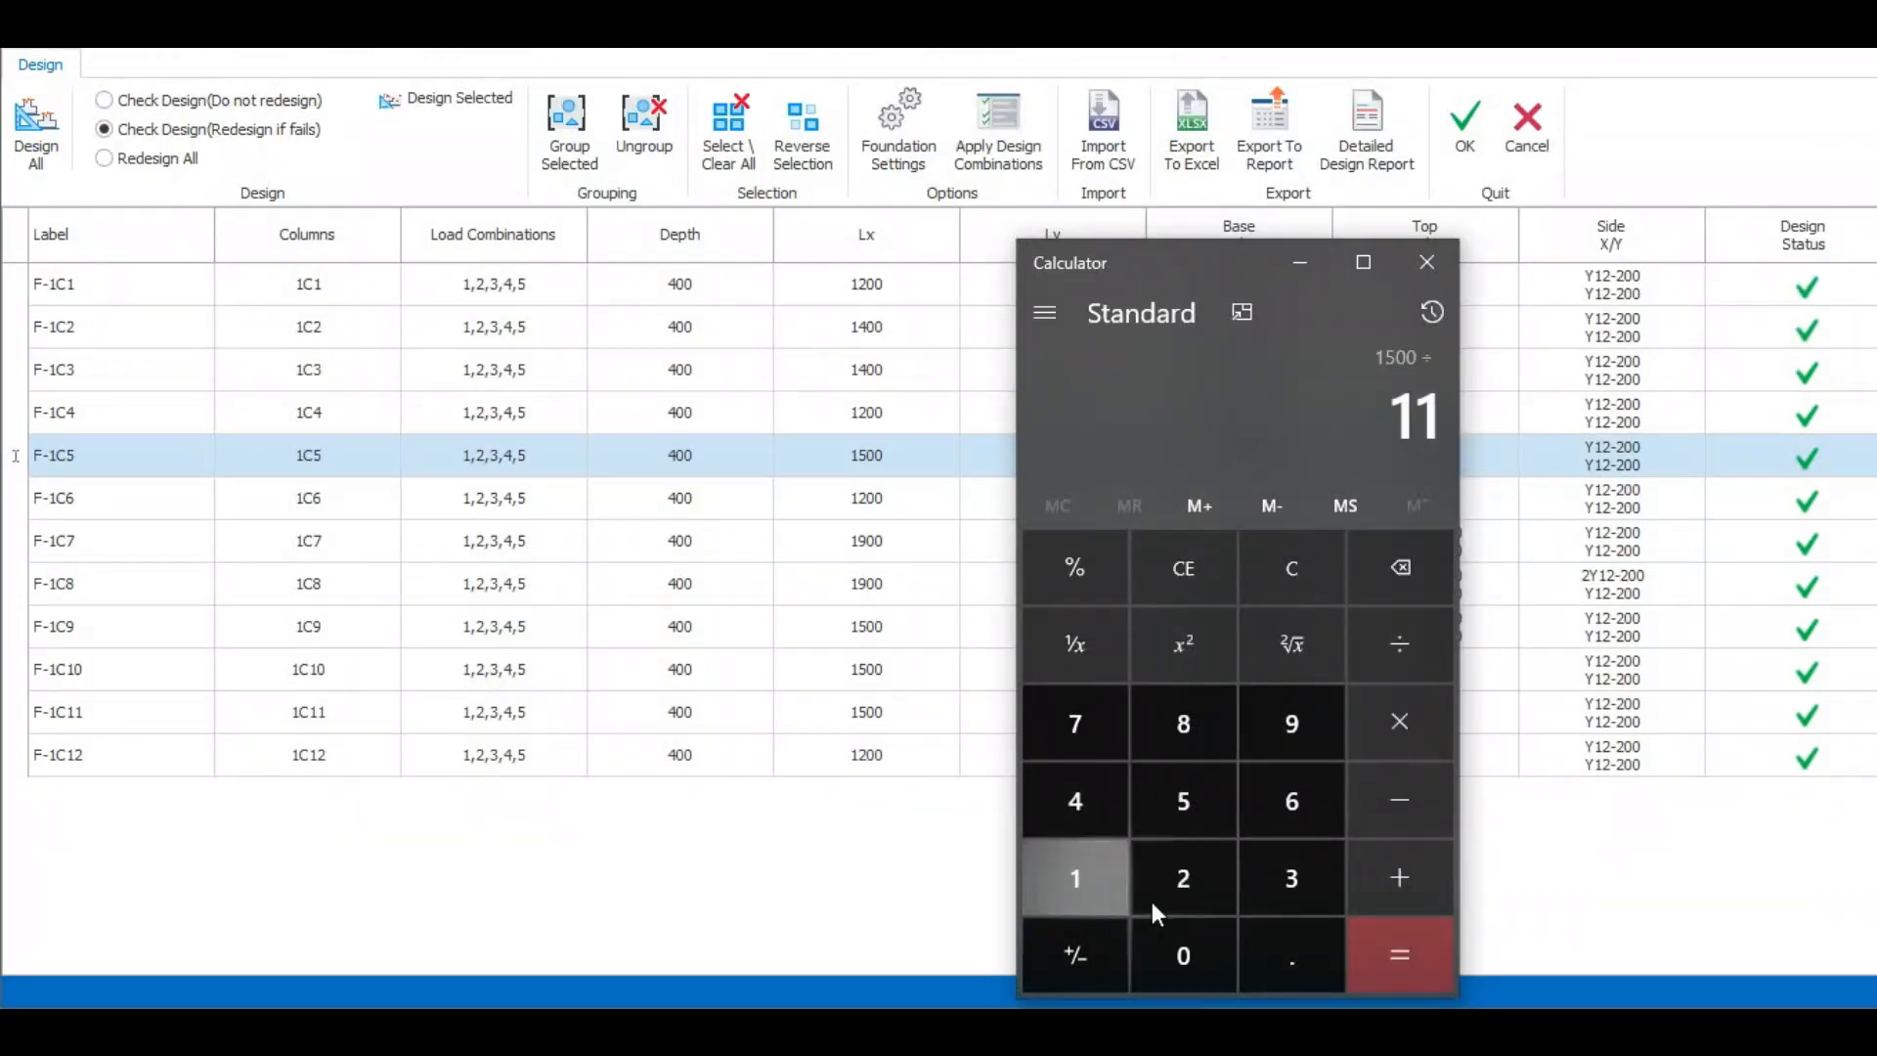
left_click(1419, 976)
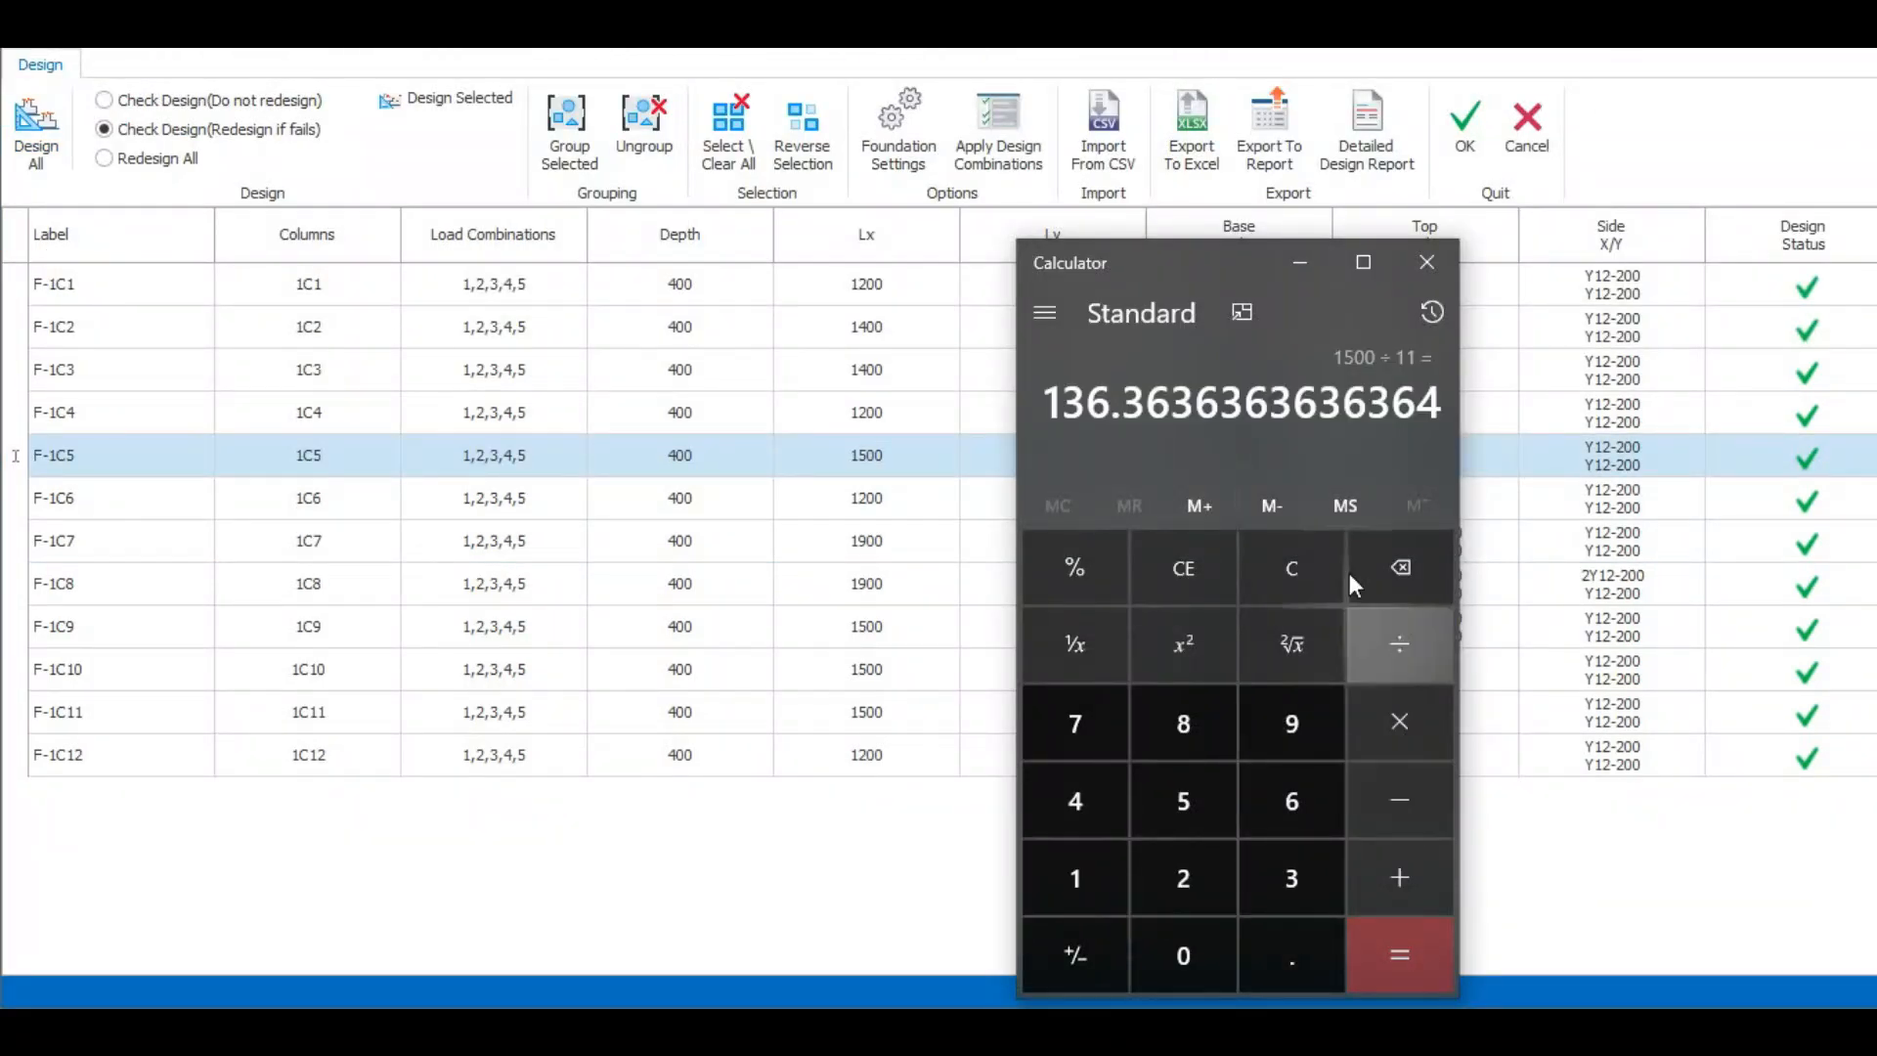
left_click(1306, 268)
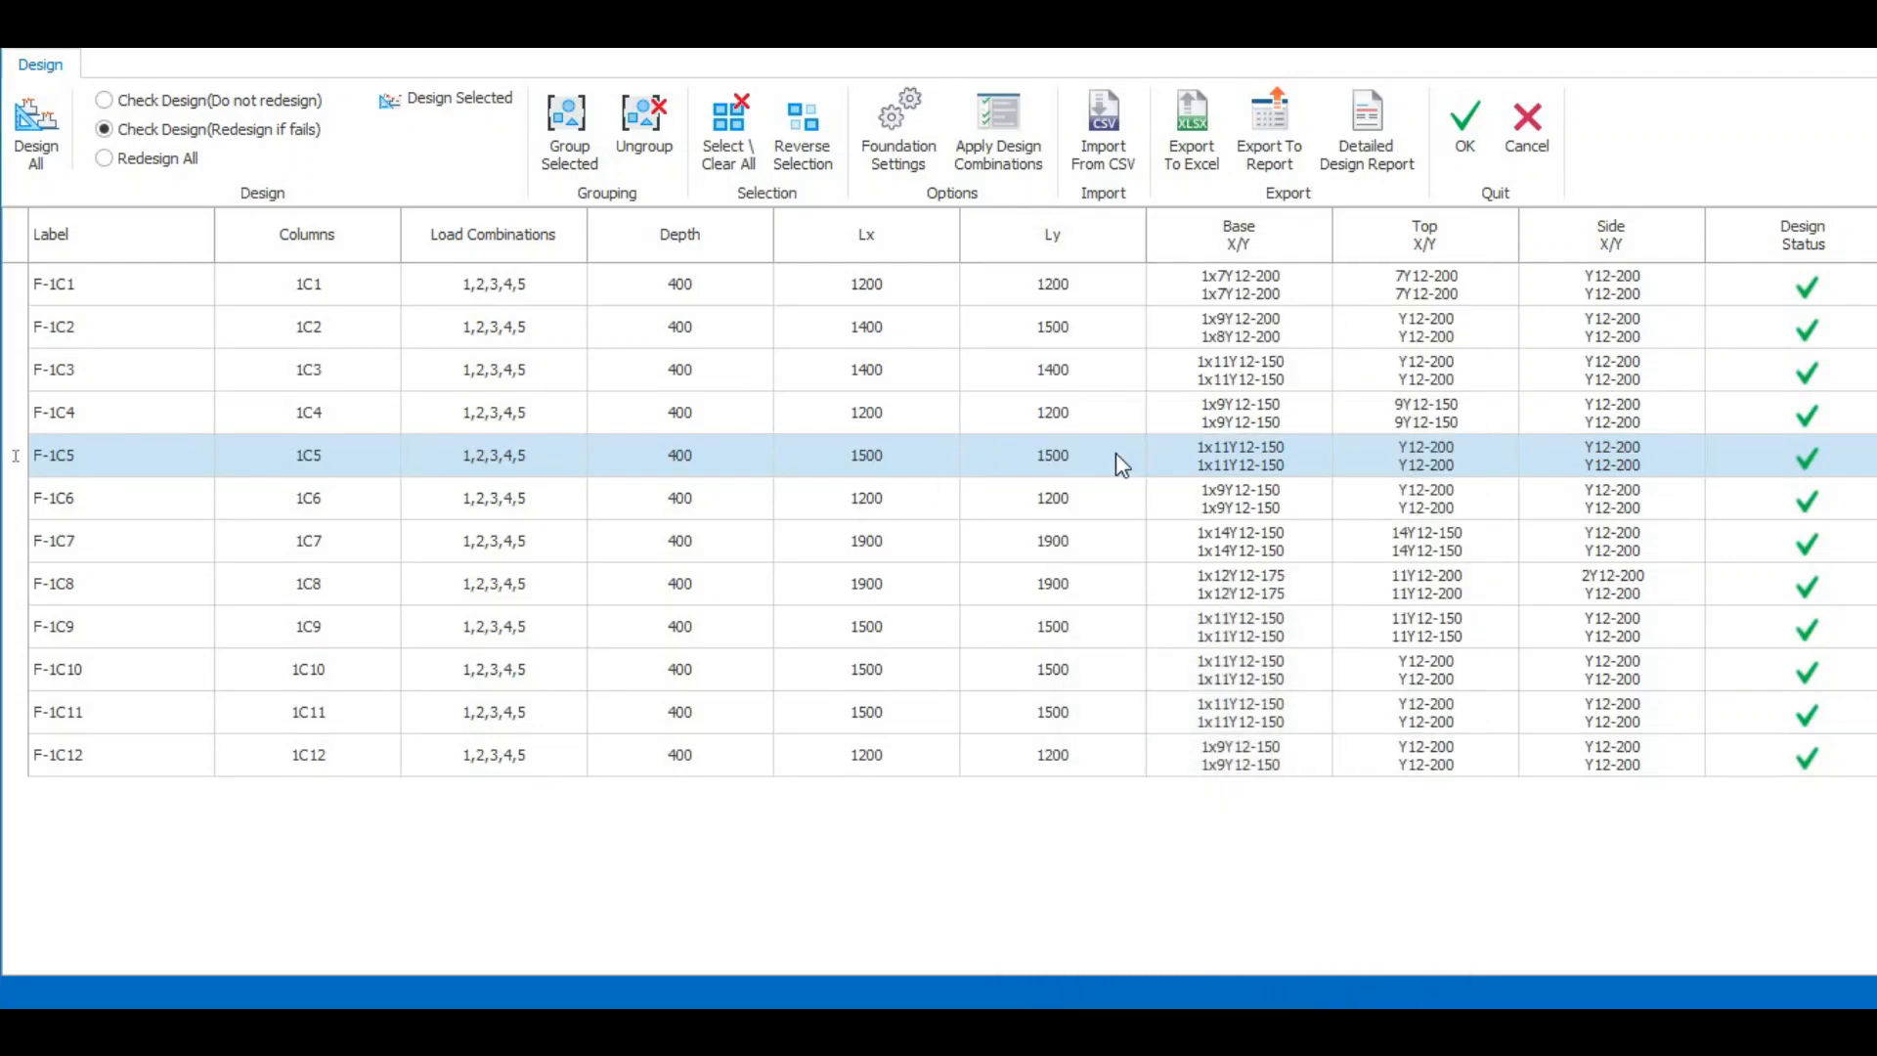
- Reopen the rebar settings of footing F-1C5 and set the spacing of Rebar X and Rebar Y to 175 mm
double_click(1235, 456)
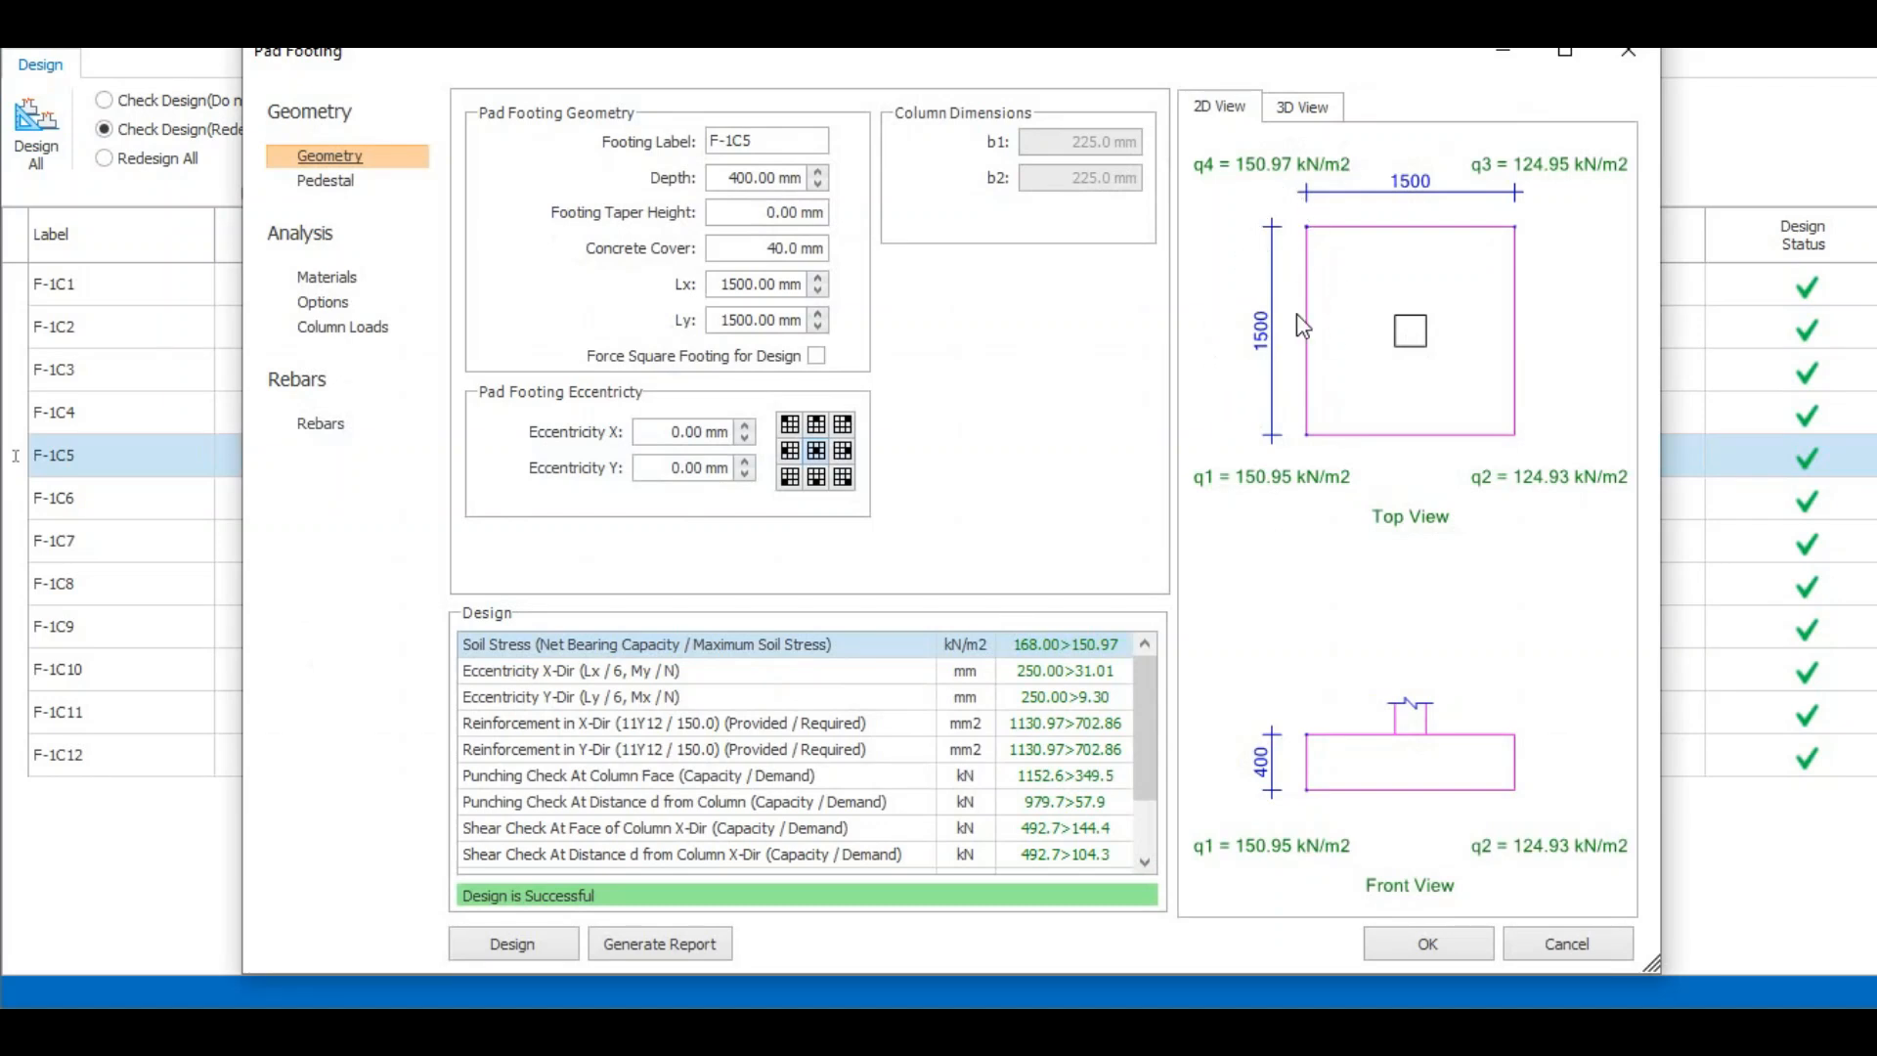
left_click(330, 427)
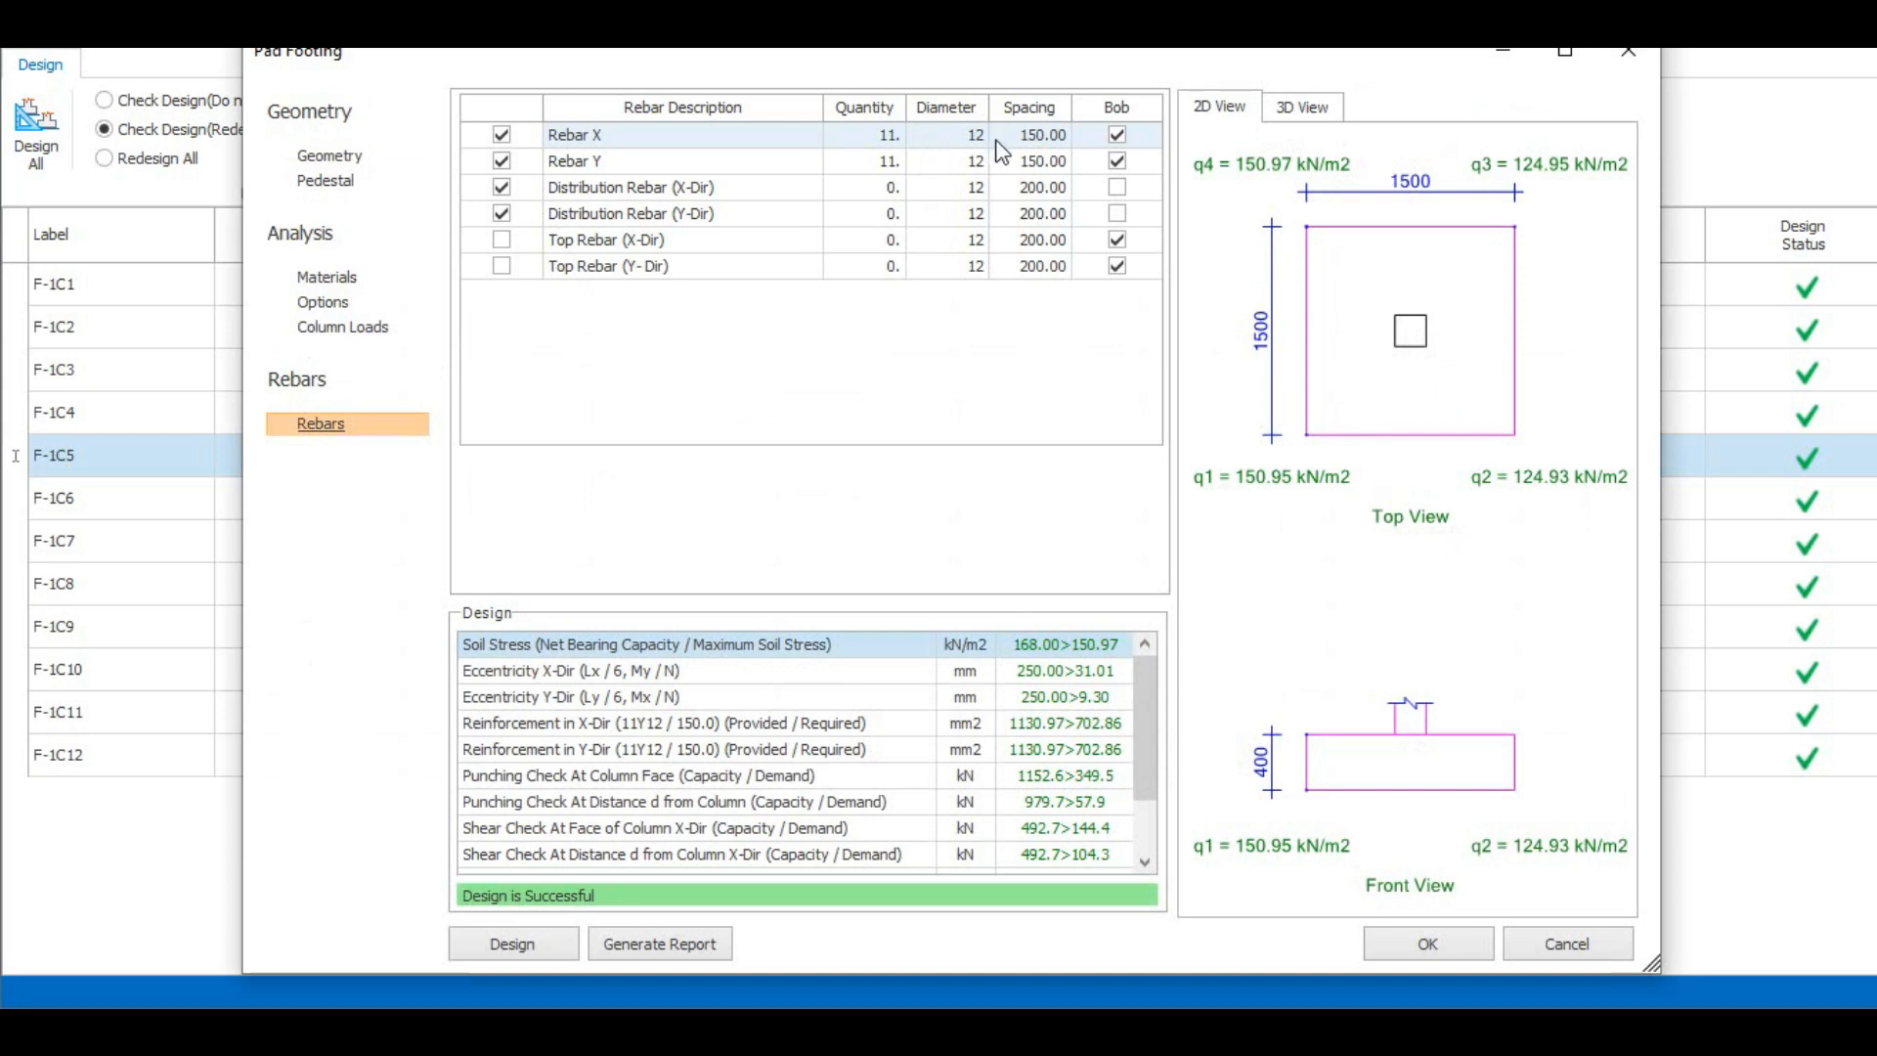
left_click(1032, 135)
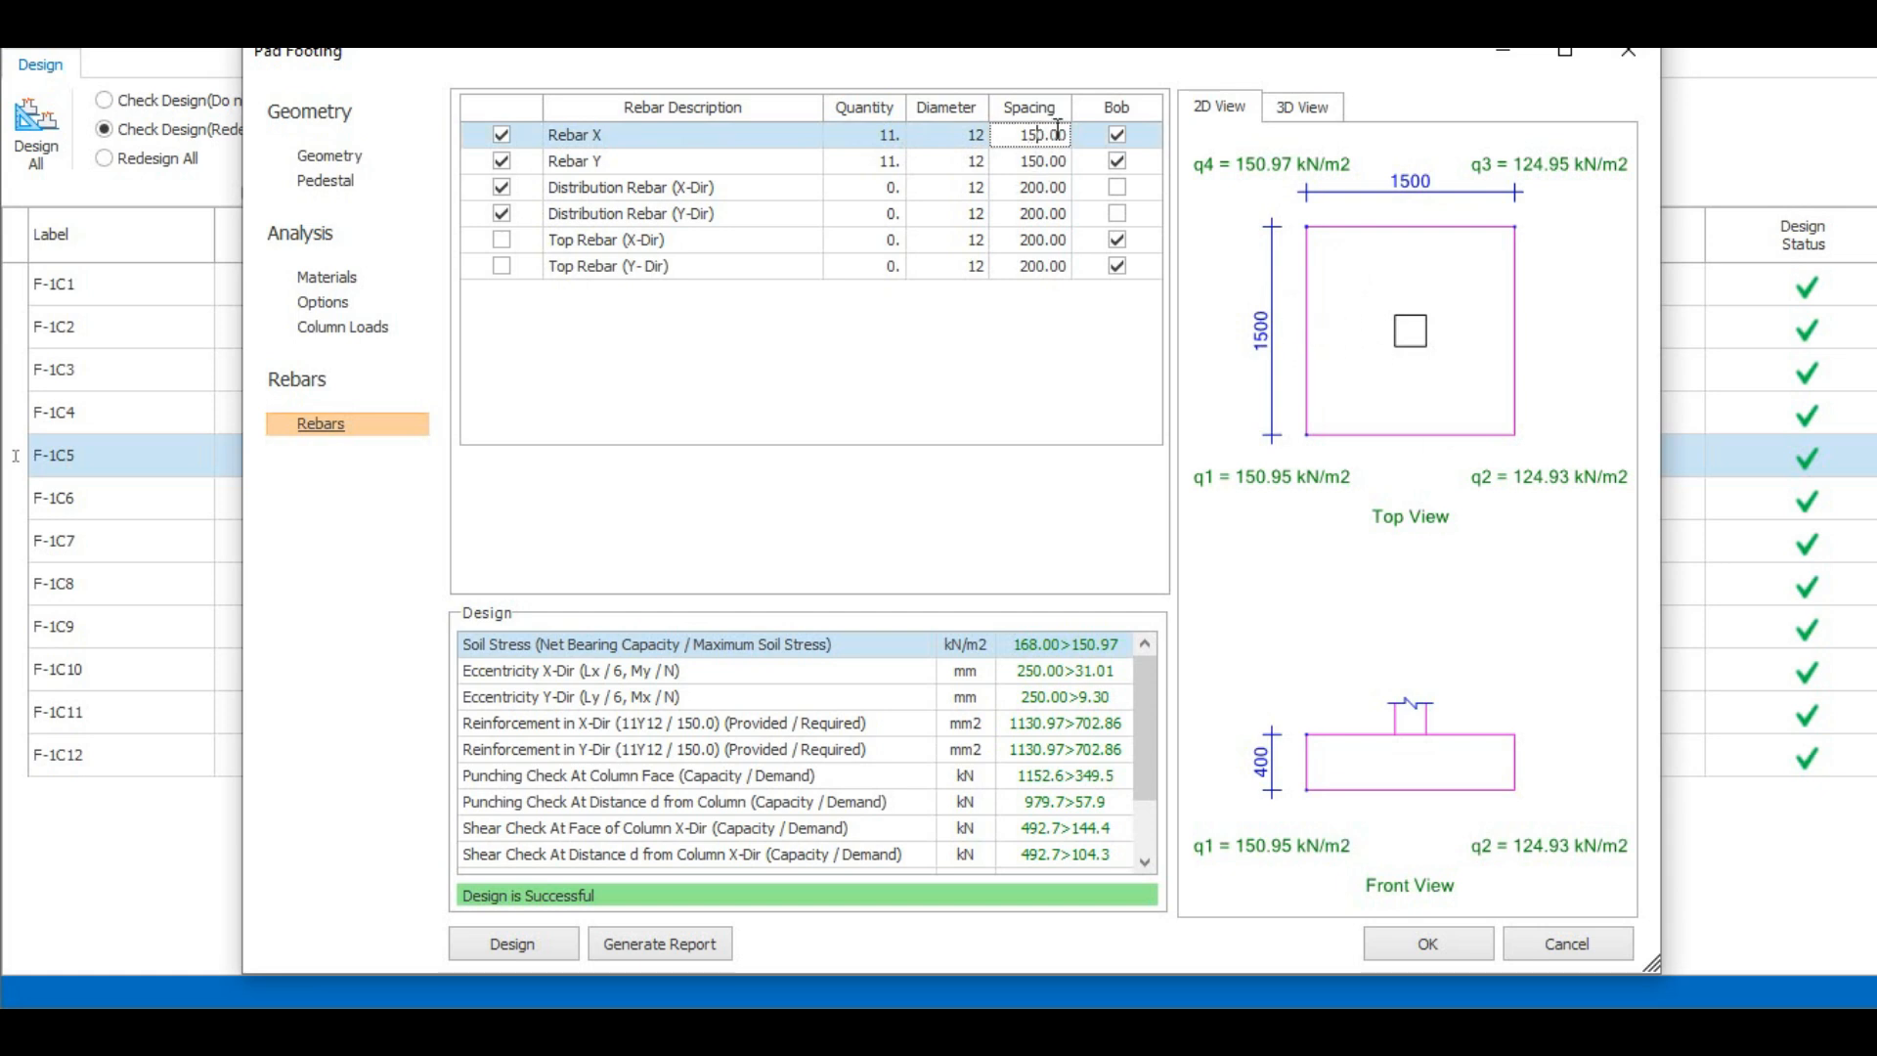
type("7")
left_click(1044, 161)
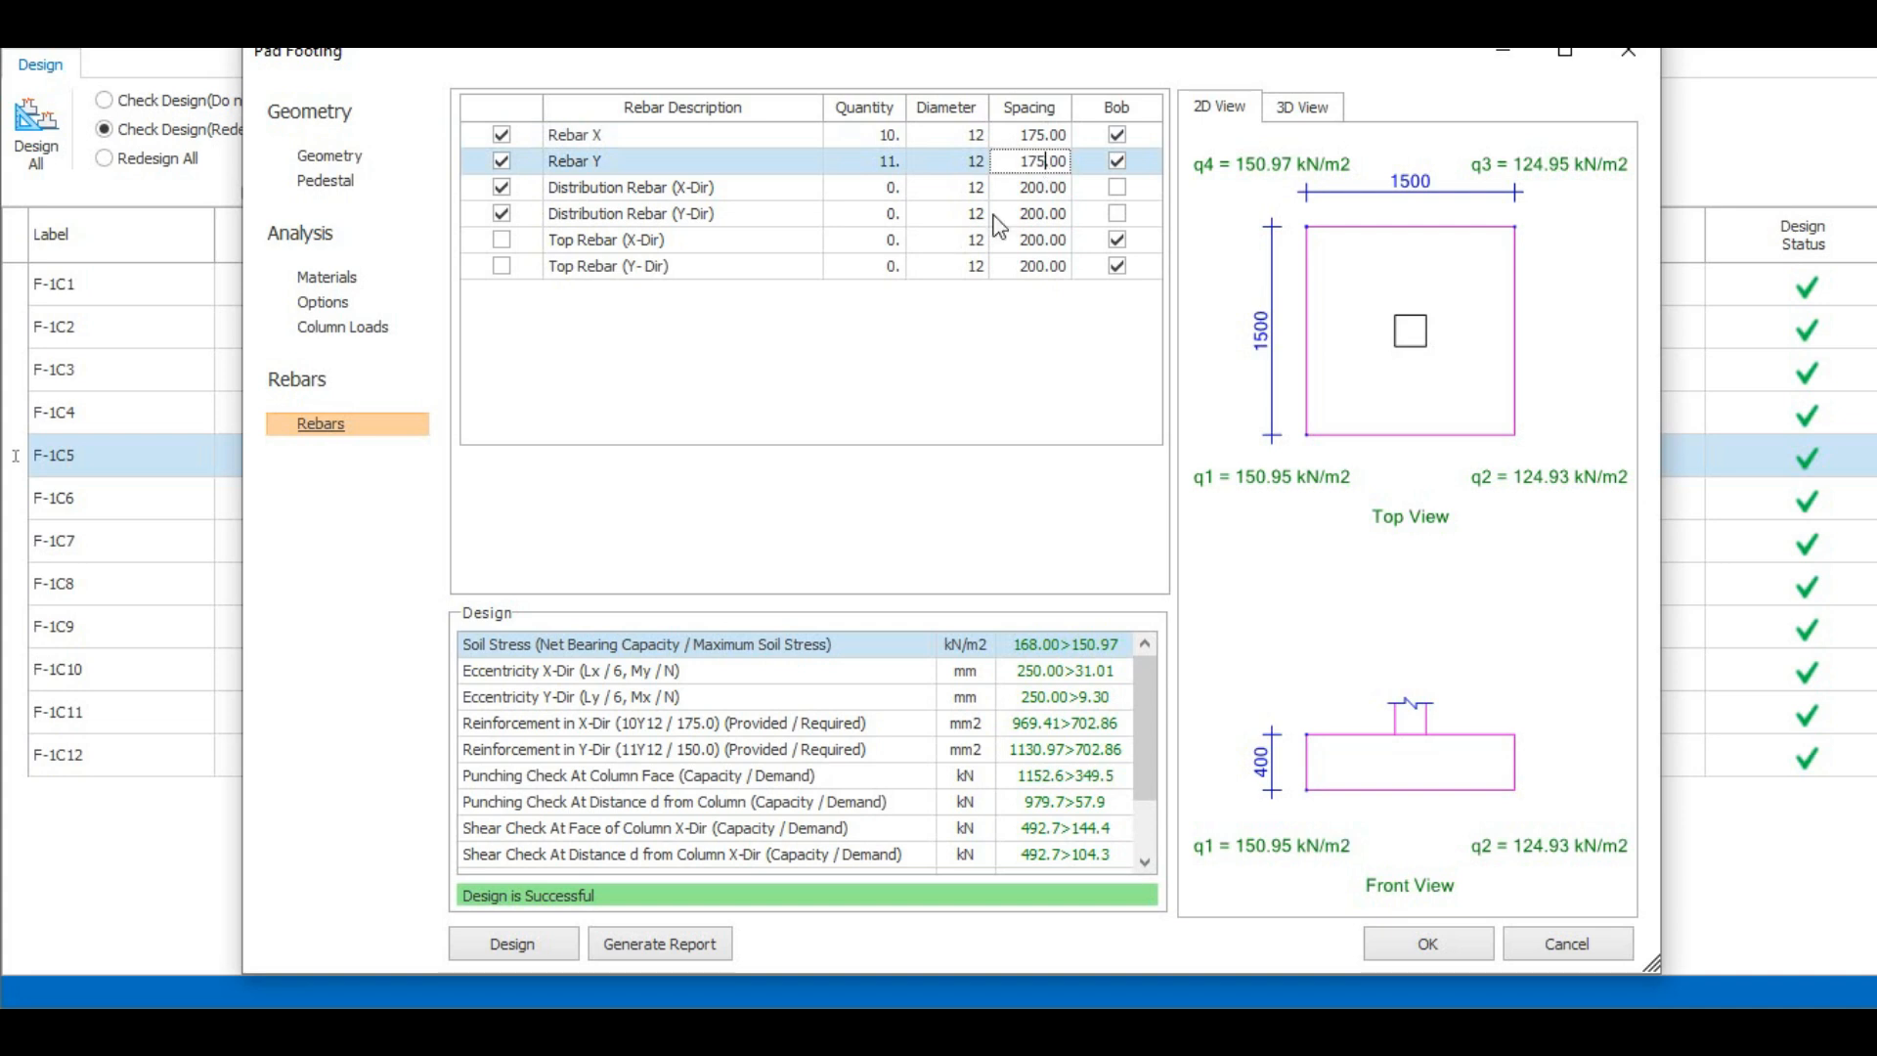
left_click(1044, 211)
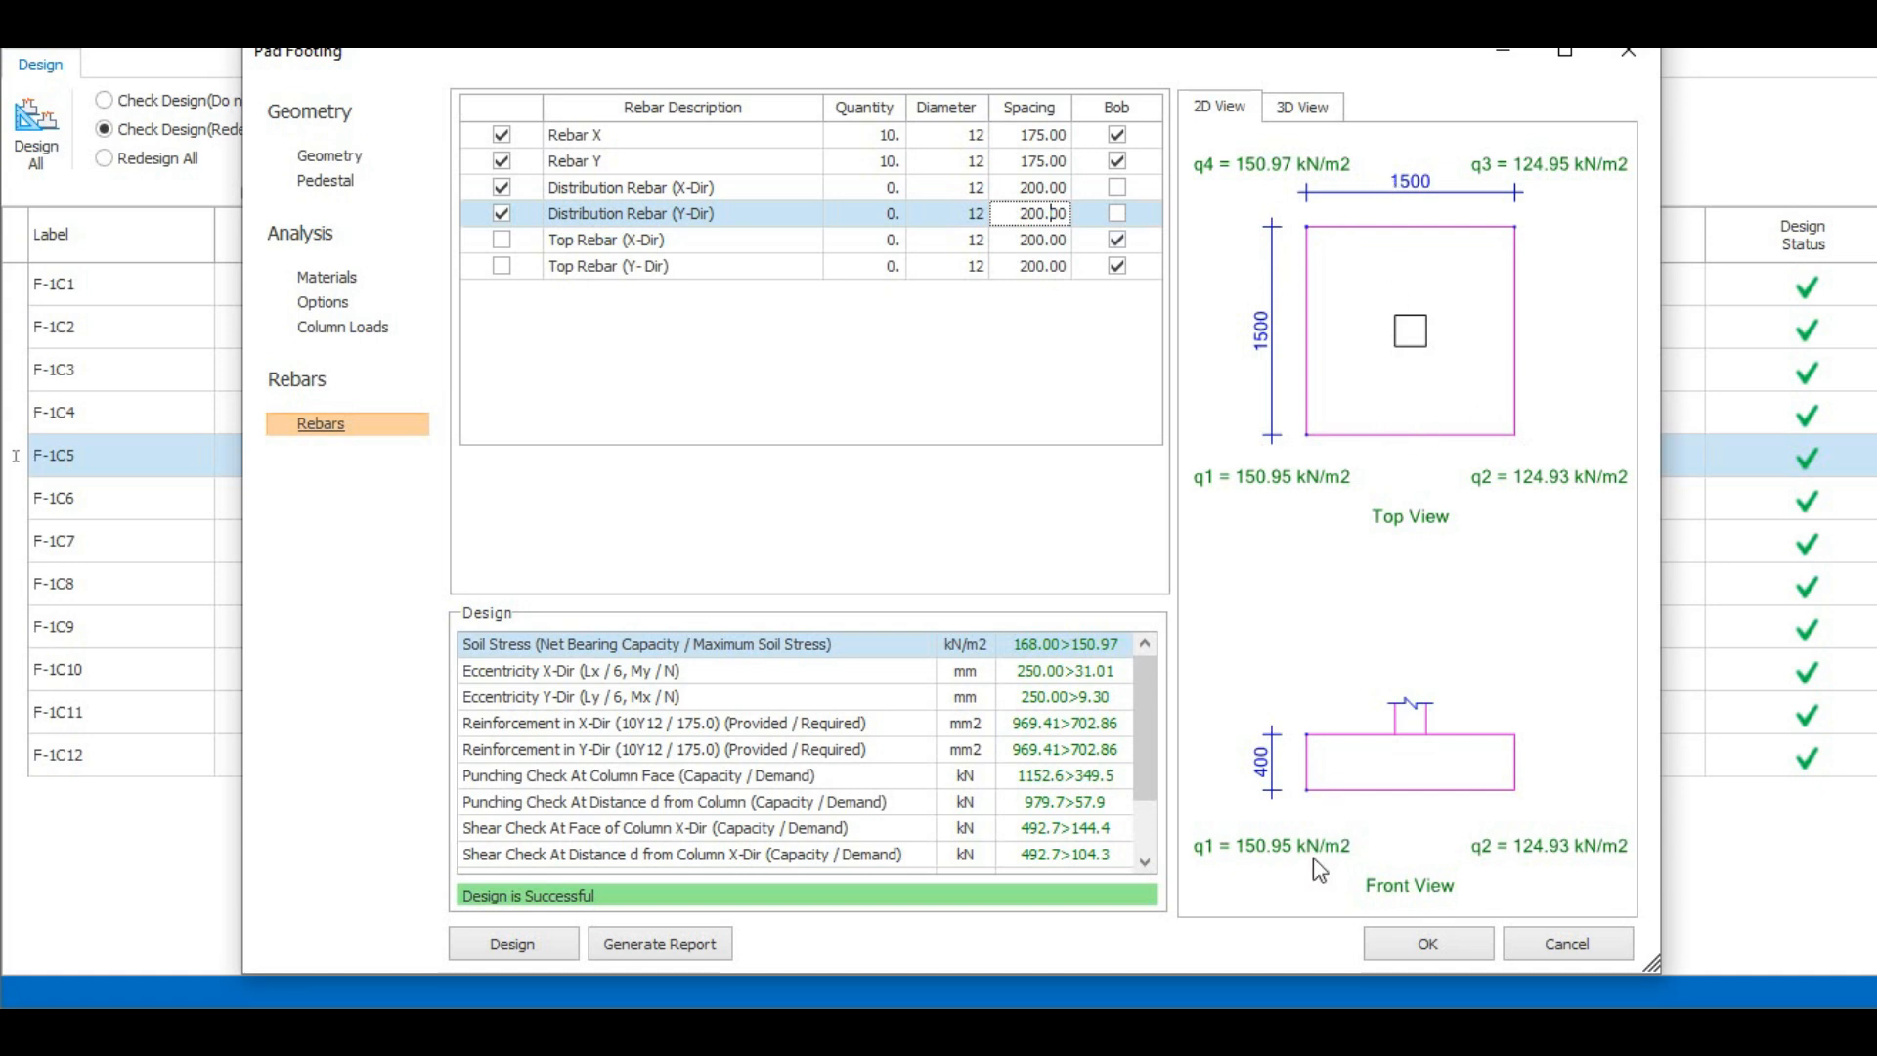
- Set the spacing of Rebar X and Rebar Y in footing F-1C5 to 200 mm
left_click(1039, 134)
left_click(1057, 132)
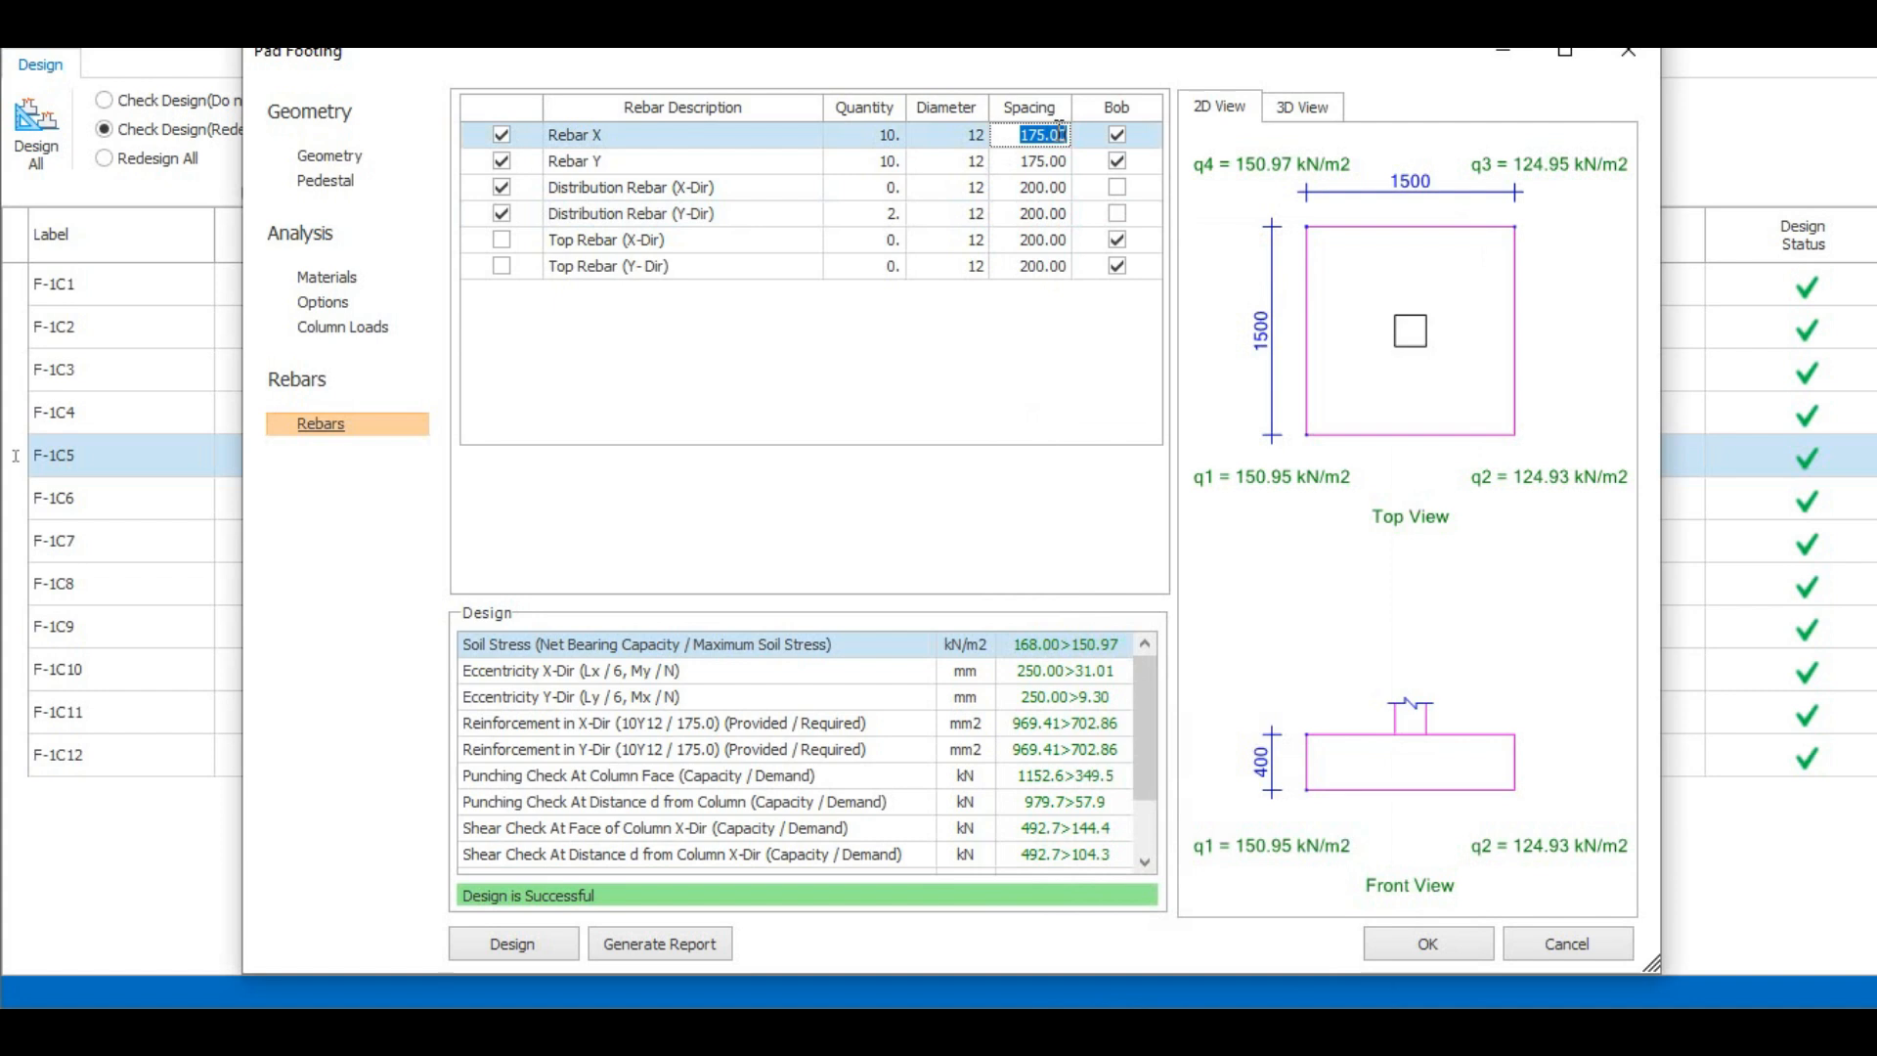
type("200")
key("Return")
left_click(1055, 160)
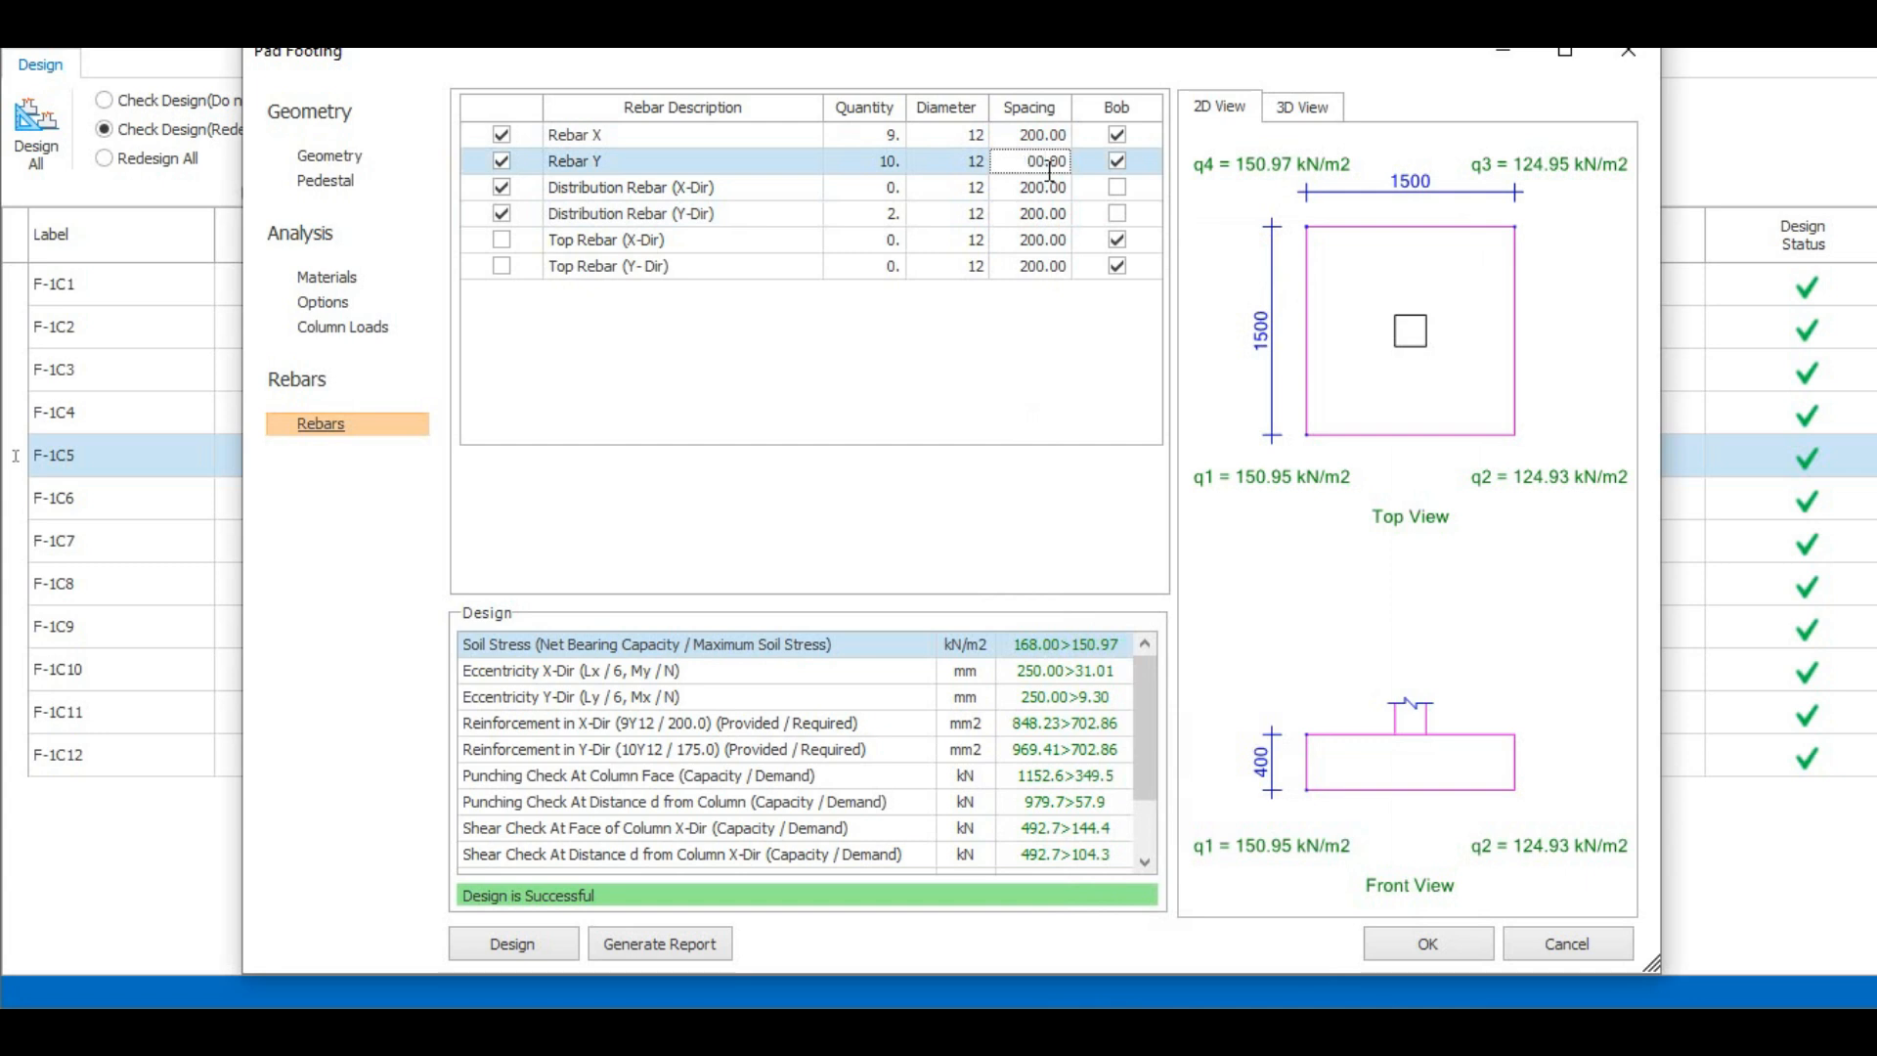
left_click(1060, 221)
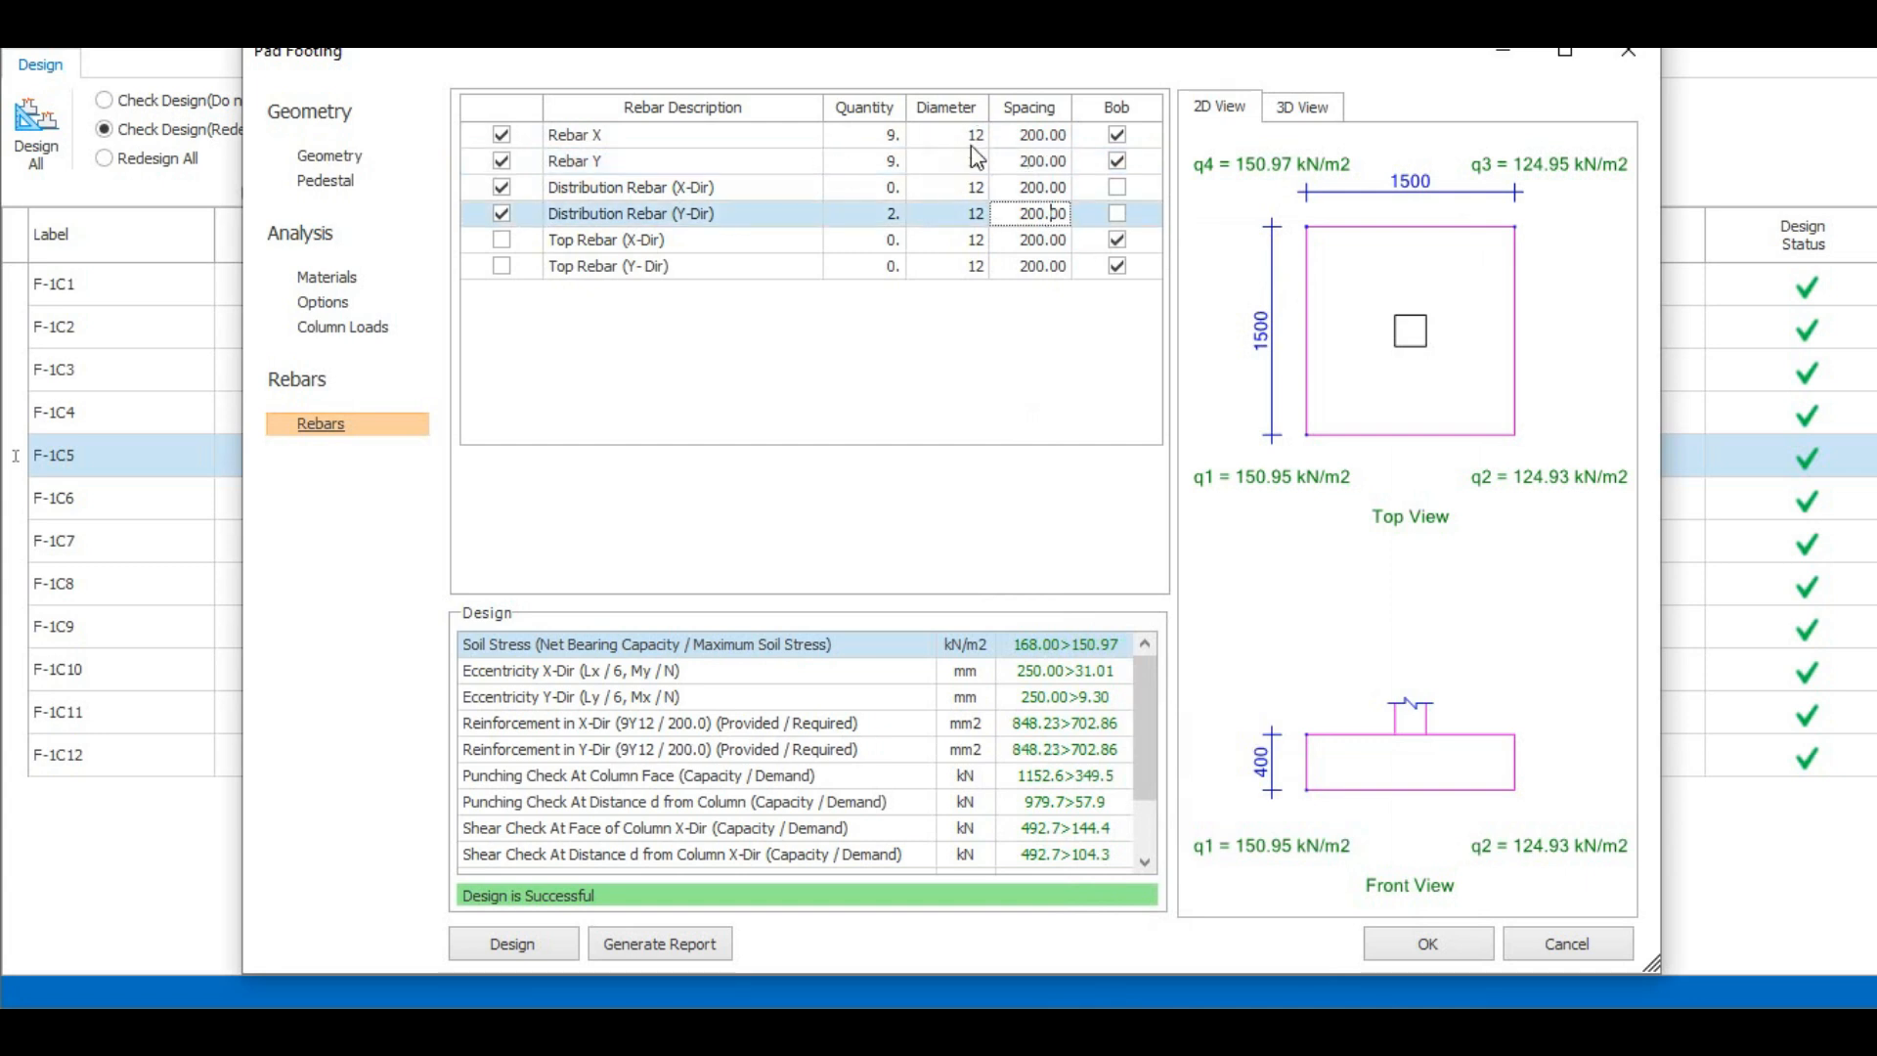
- Disable the X and Y distribution rebars and the top rebar bobs in footing F-1C5, and accept the changes
left_click(502, 213)
left_click(502, 188)
left_click(503, 265)
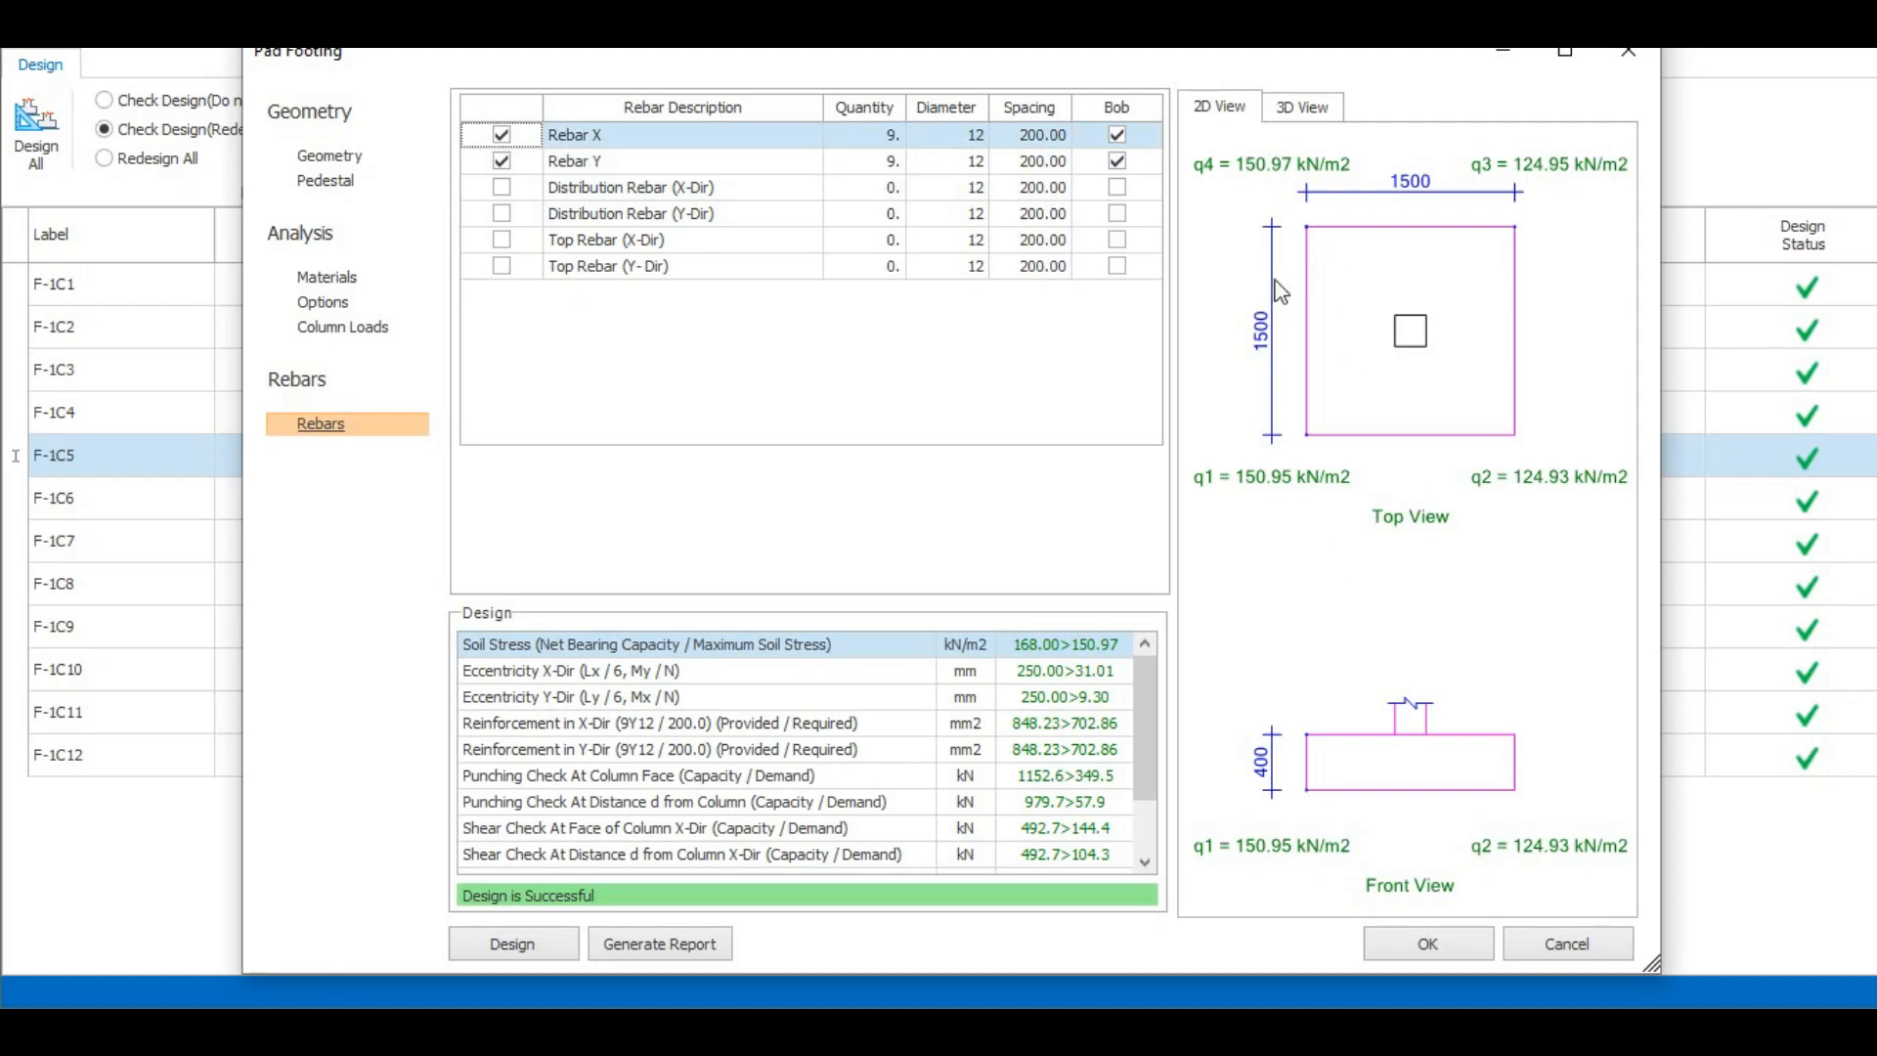
left_click(1433, 945)
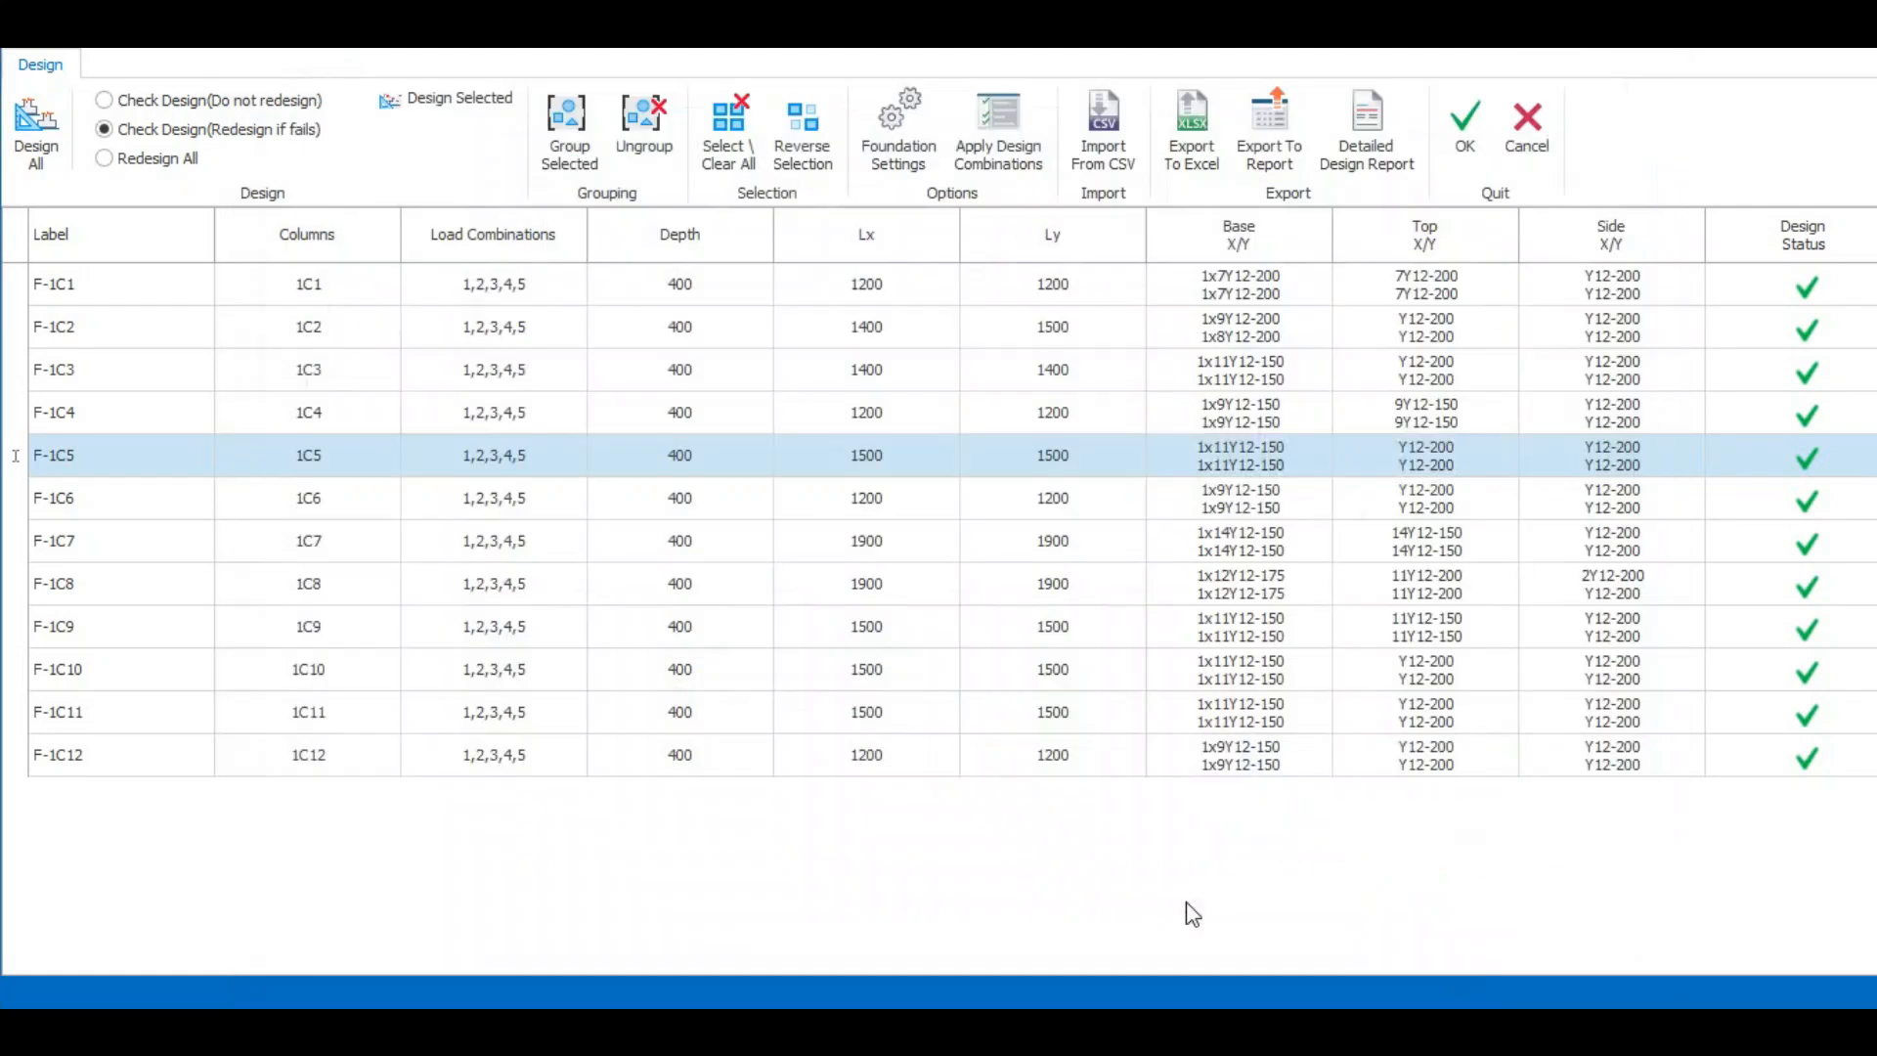
- Reopen footing F-1C5 and accept it again to refresh its reinforcement entry, and select footing F-1C1 in the table
double_click(1276, 468)
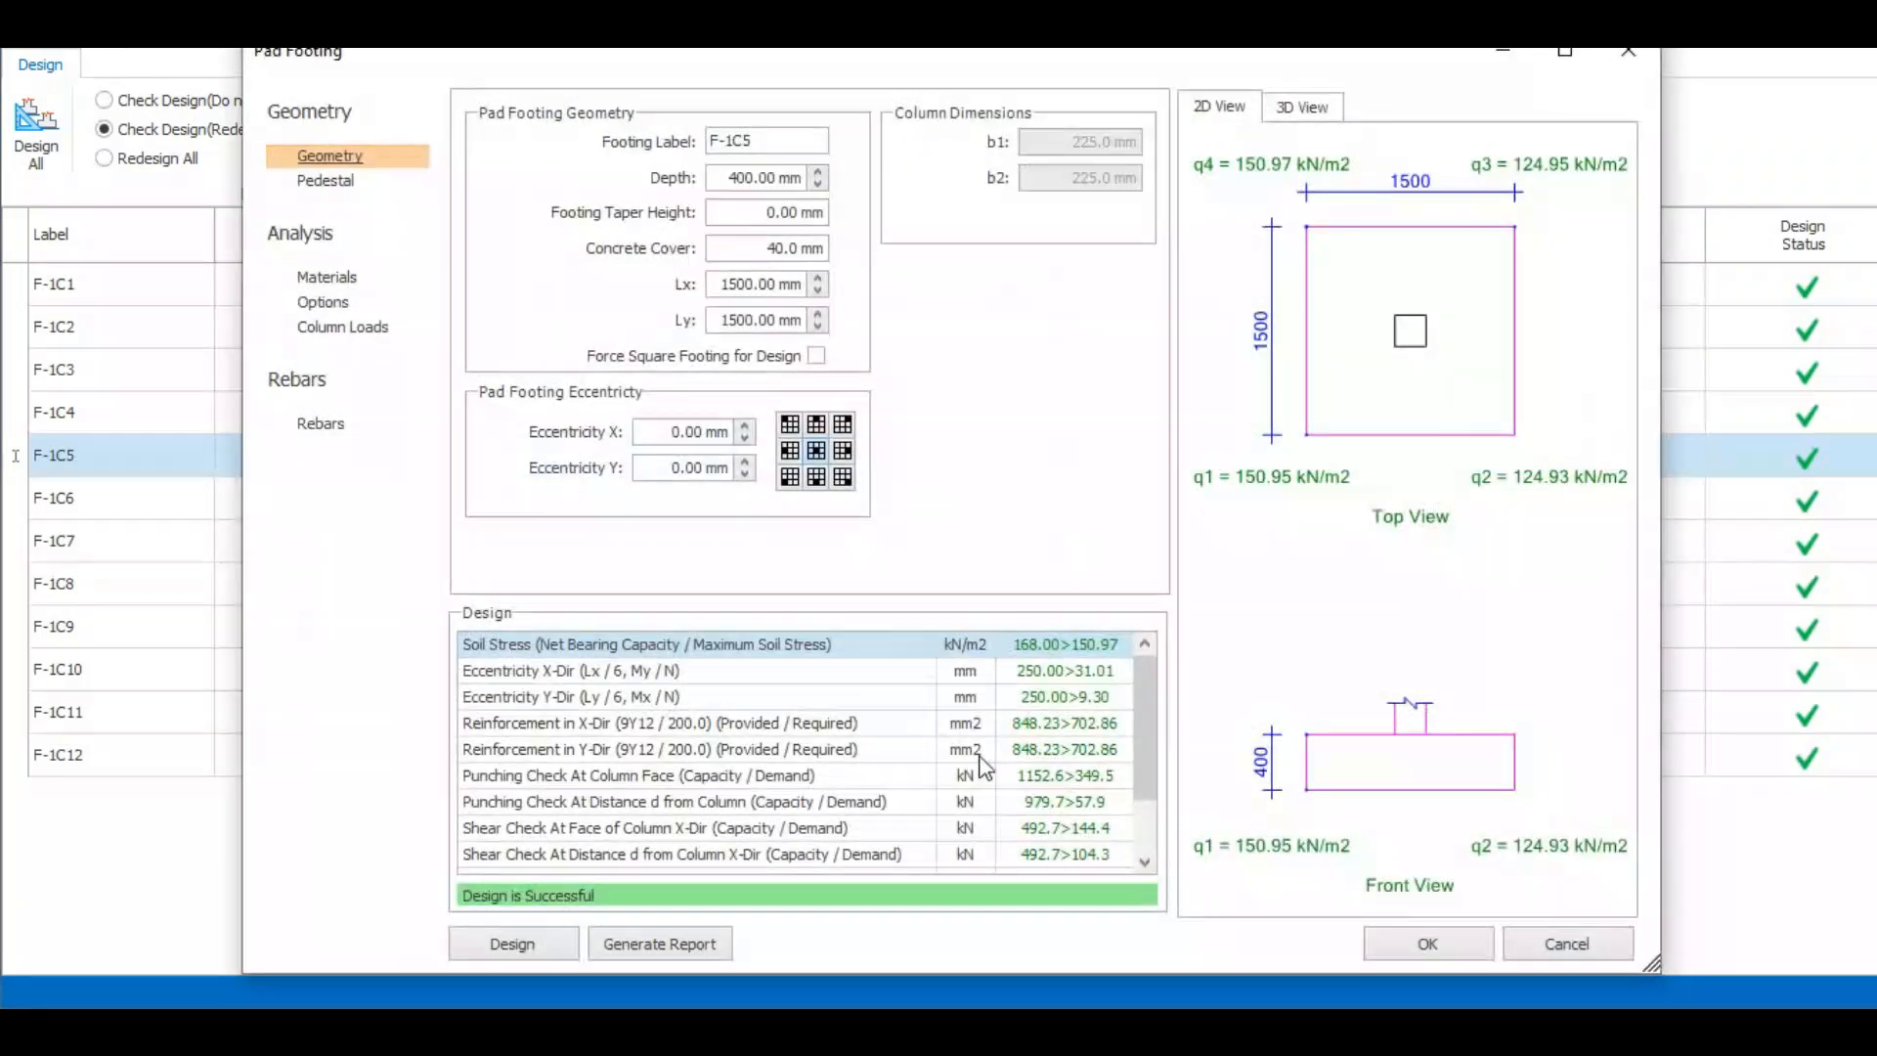
left_click(1428, 946)
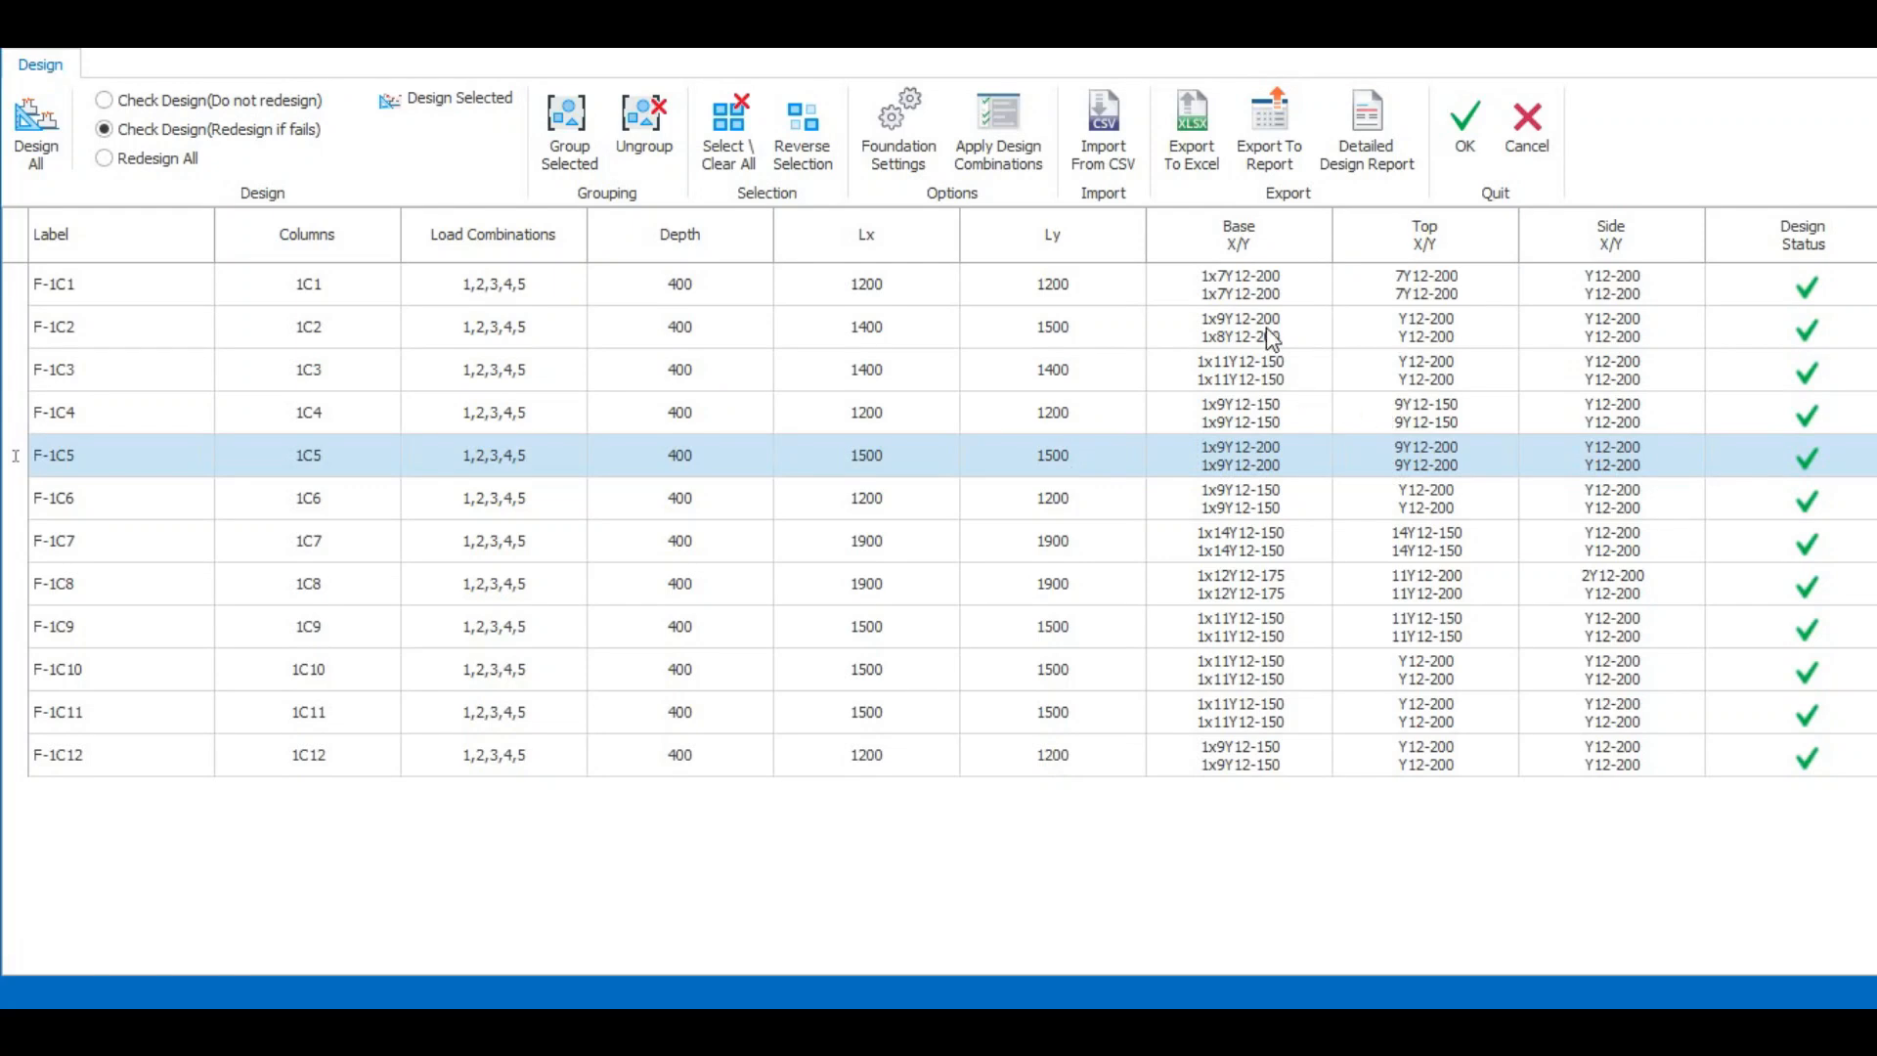
left_click(1245, 297)
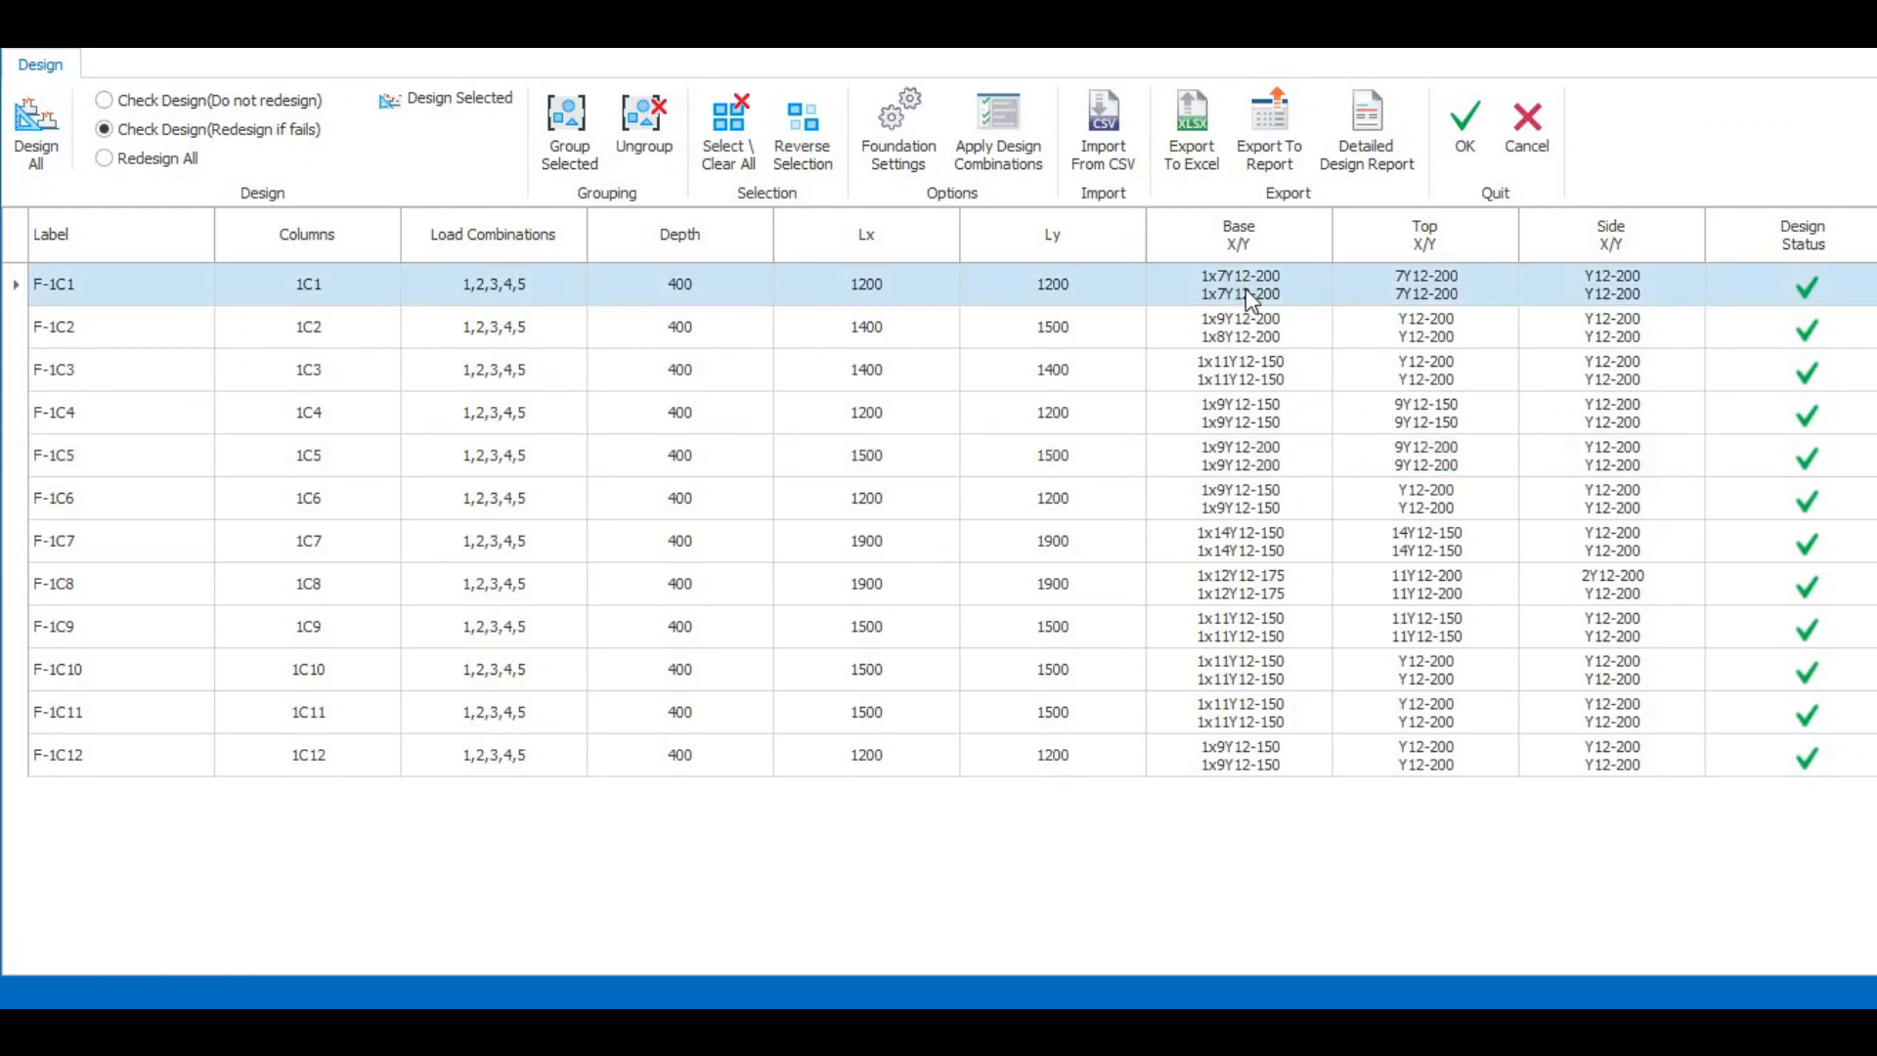